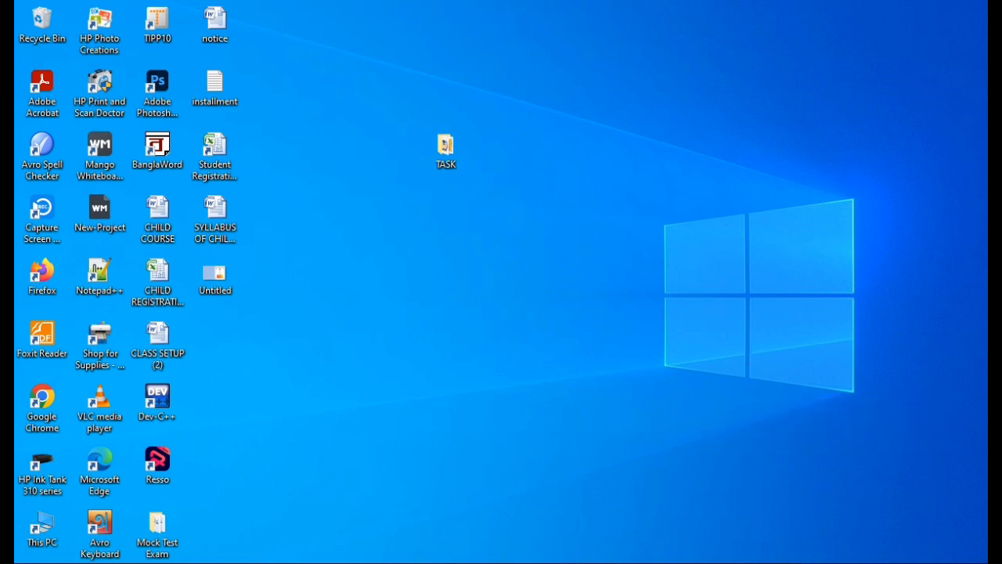
Step: Restore the blank Document1 Word window from the taskbar
click(314, 509)
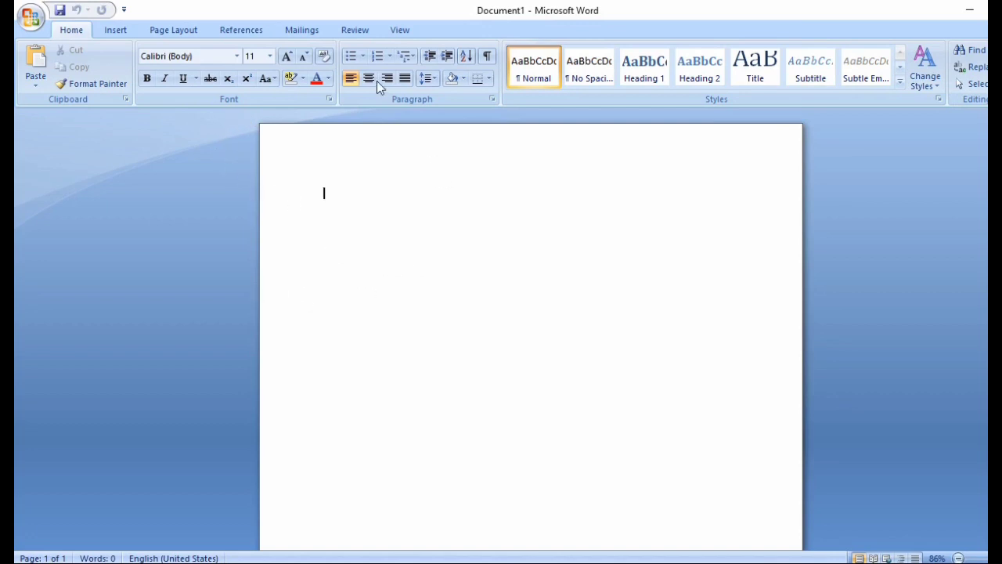
Step: Switch to the Page Layout ribbon to show the page setup tools
click(174, 33)
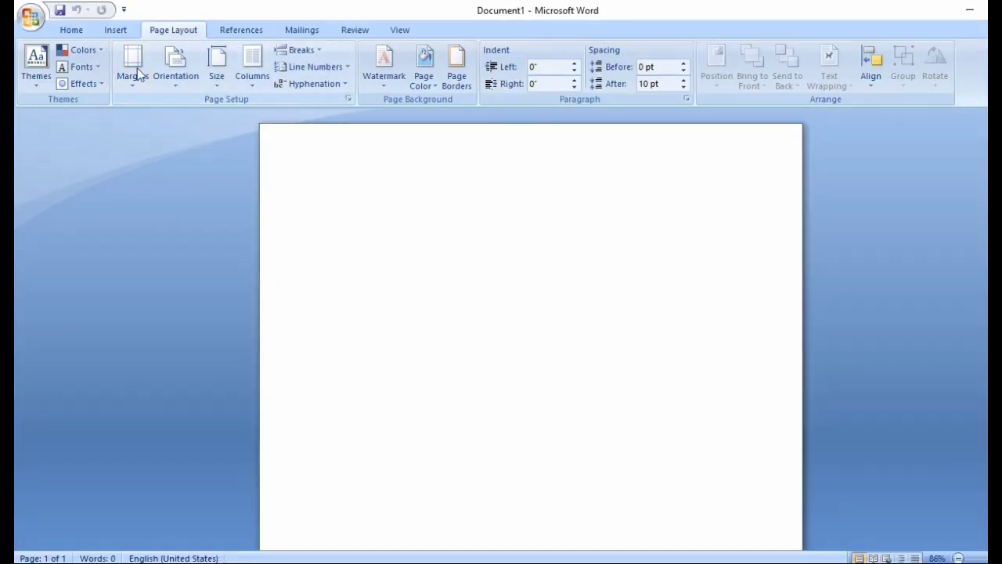
Step: Give the page Narrow margins, Portrait orientation and A4 paper size
click(139, 74)
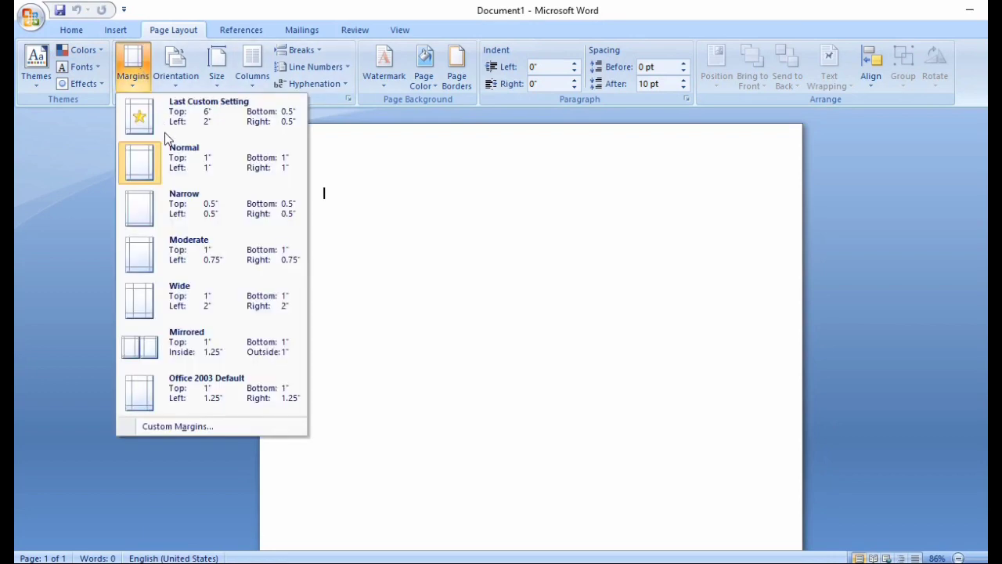
key(Escape)
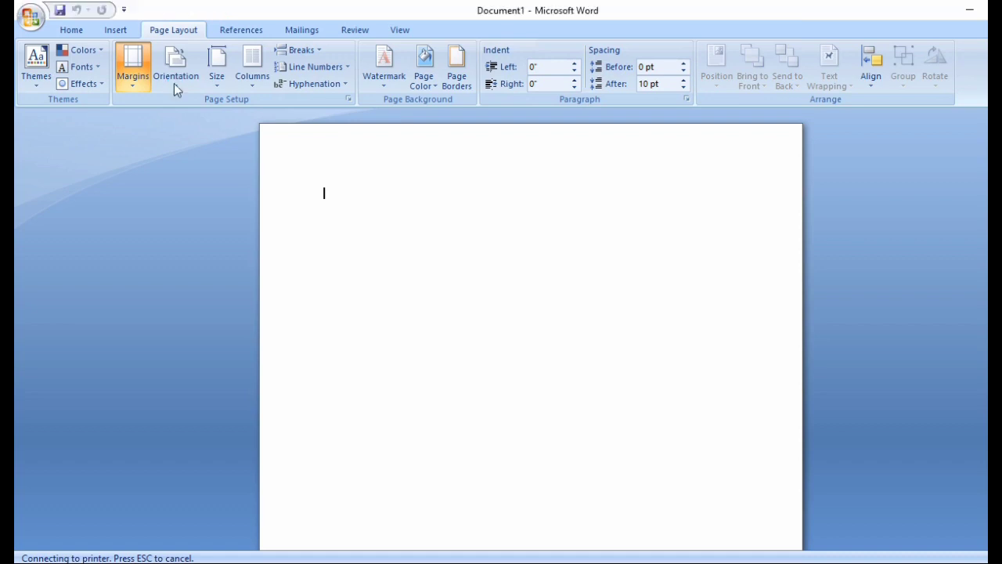
click(174, 83)
click(196, 119)
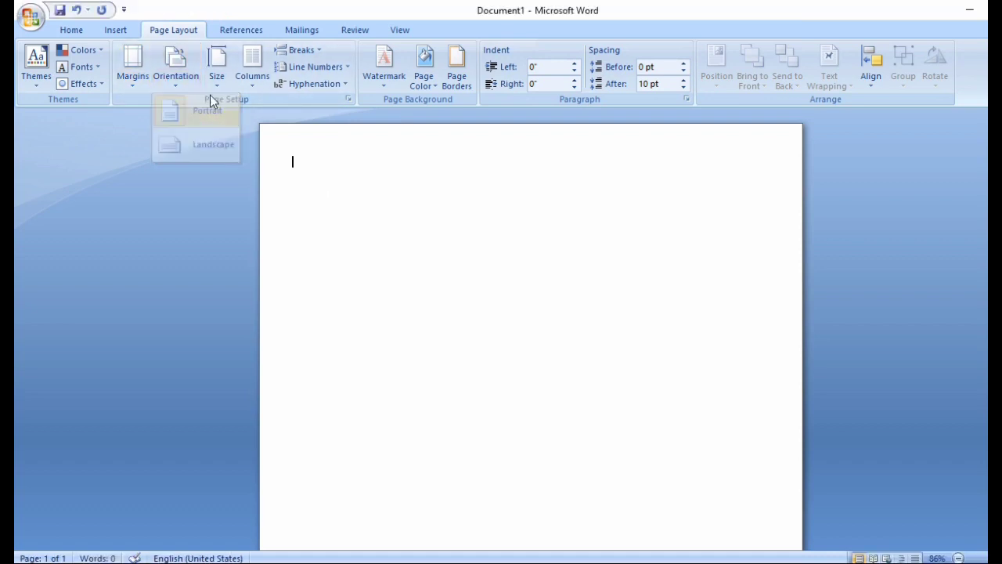
click(214, 86)
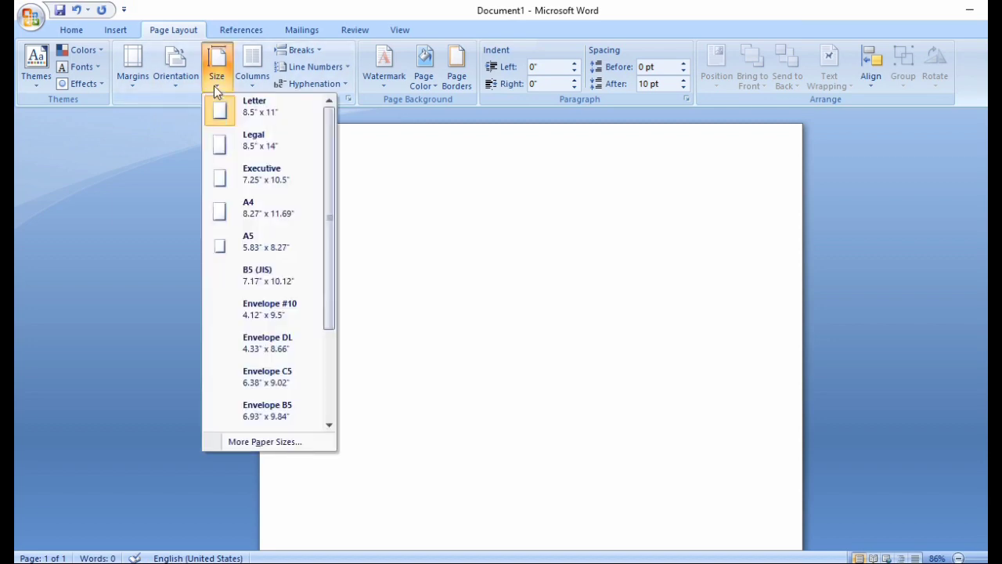
click(270, 211)
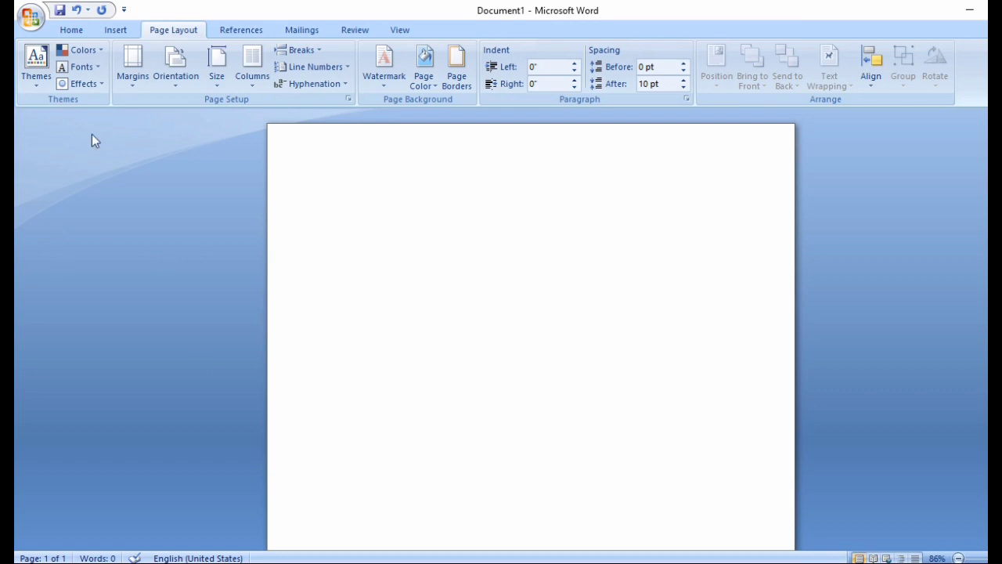
click(77, 33)
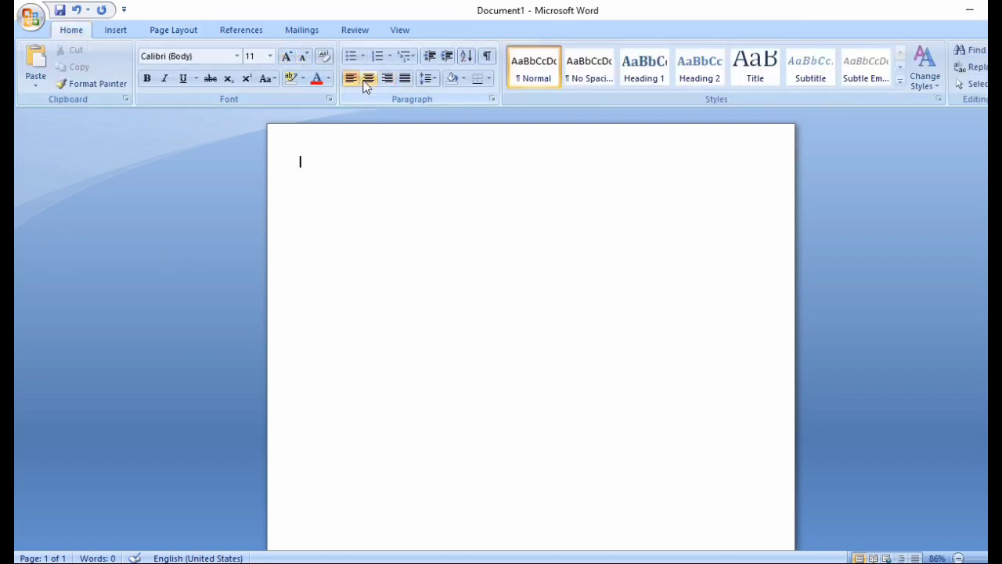
Step: Center the first line and open the WordArt style gallery on the Insert ribbon
click(365, 81)
click(115, 31)
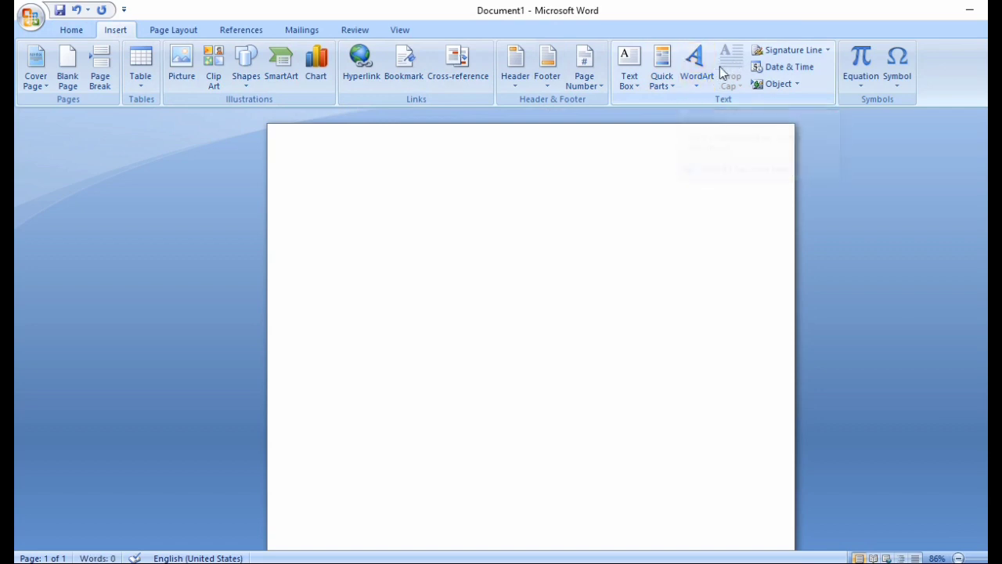
click(697, 79)
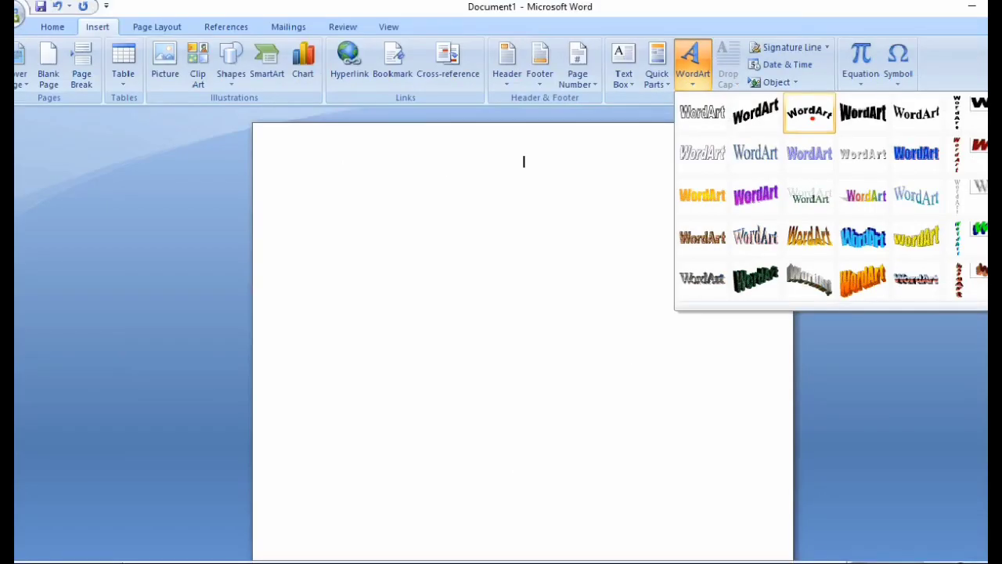
click(785, 98)
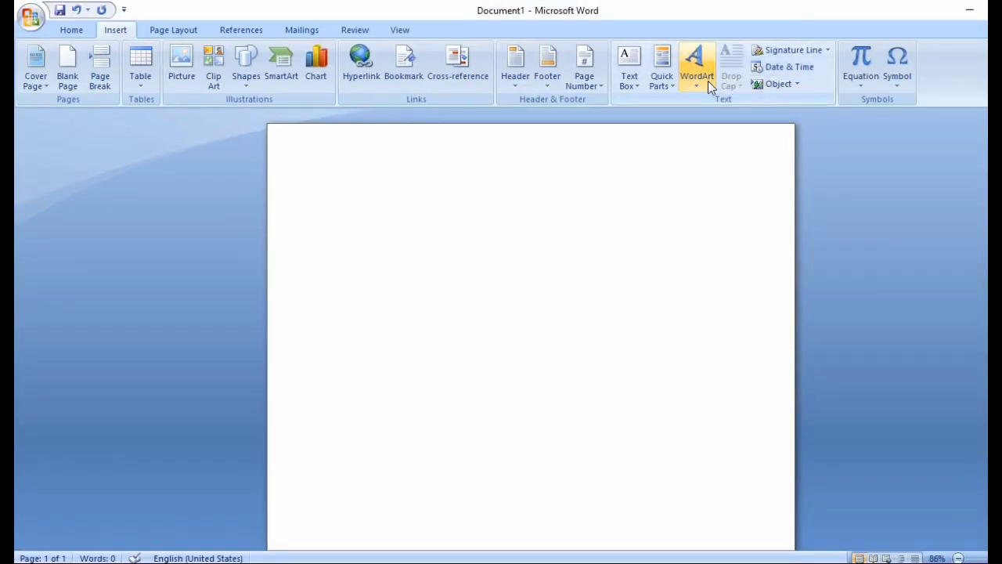
click(707, 81)
Step: Insert arched-style WordArt reading 'KRISHNAGAR HIGH SCHOOL'
click(790, 117)
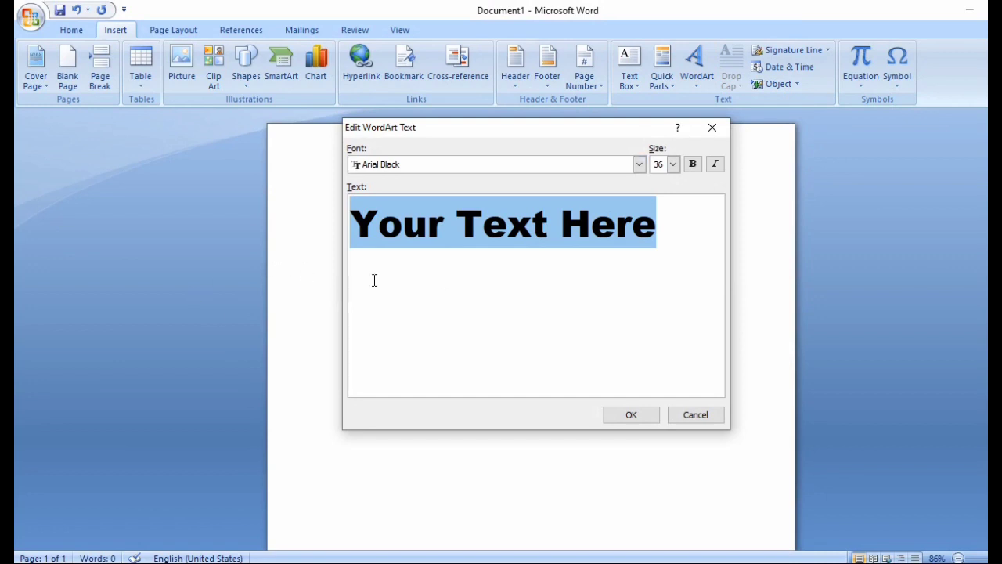
text(KR)
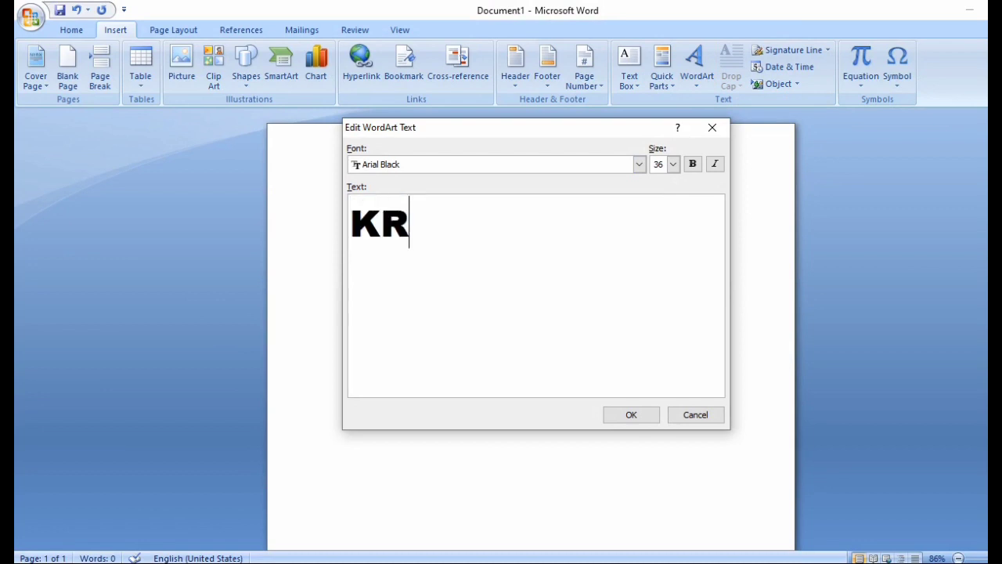
text(ISHNA)
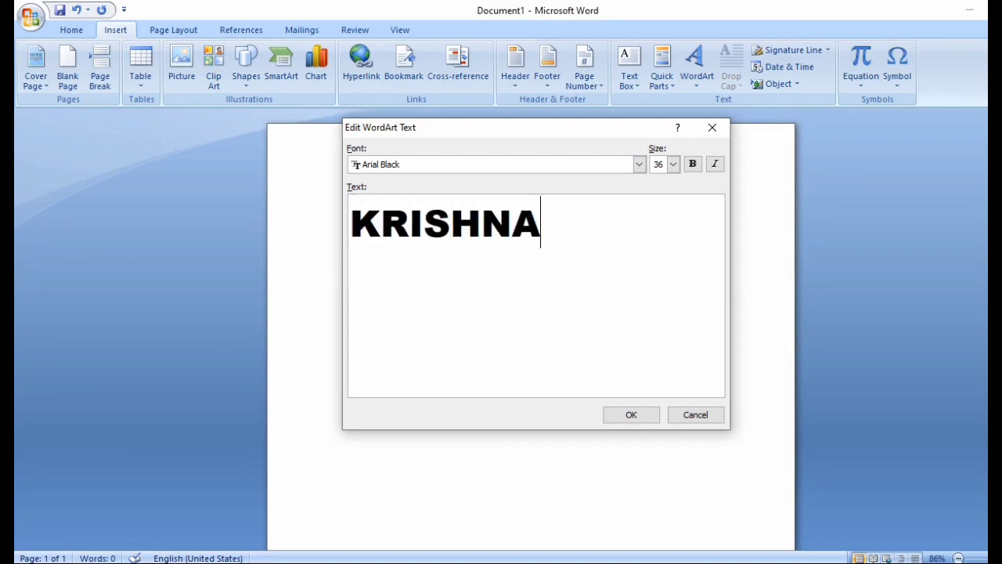
text(GAR HIS)
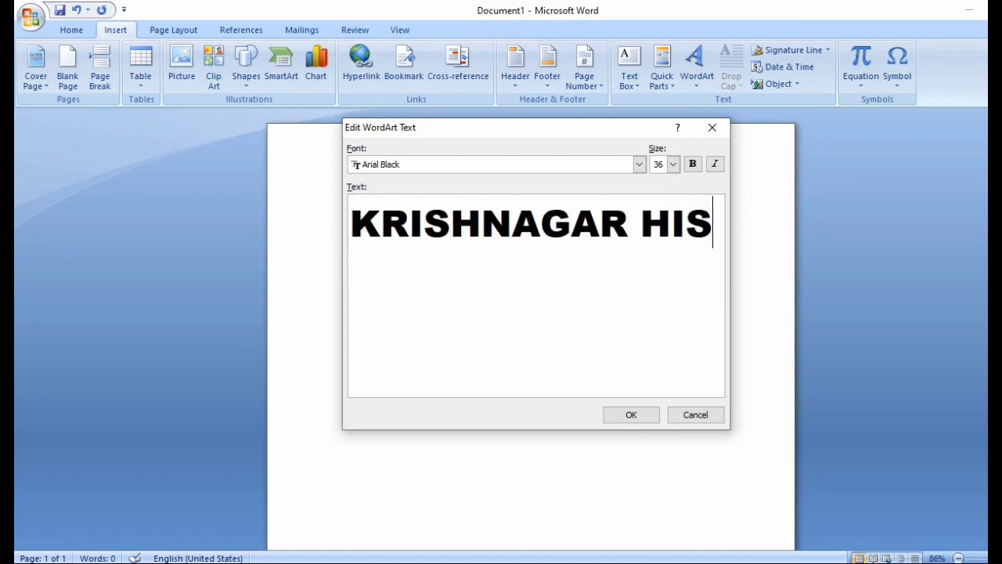
key(BackSpace)
text(GH)
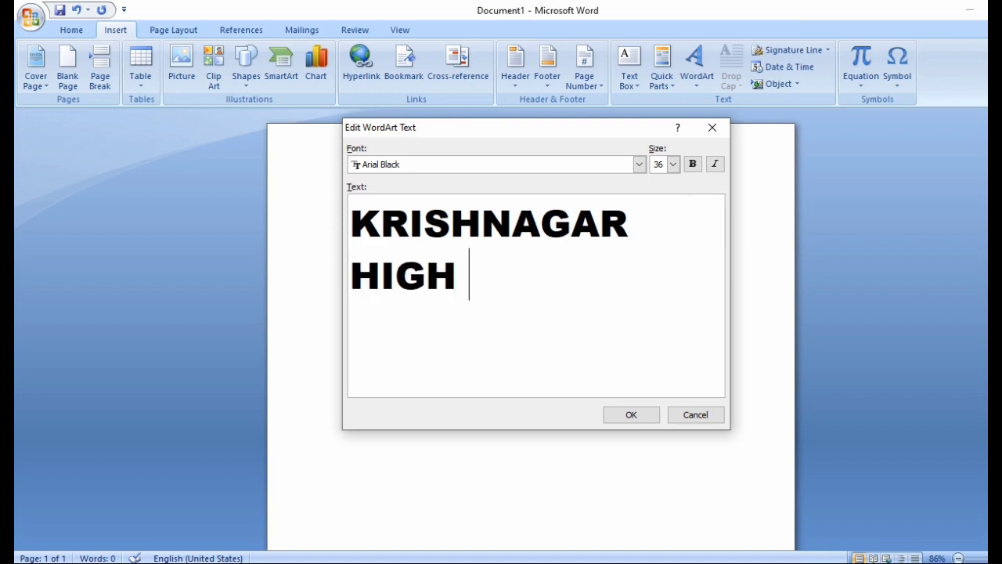
text( SCHOOL)
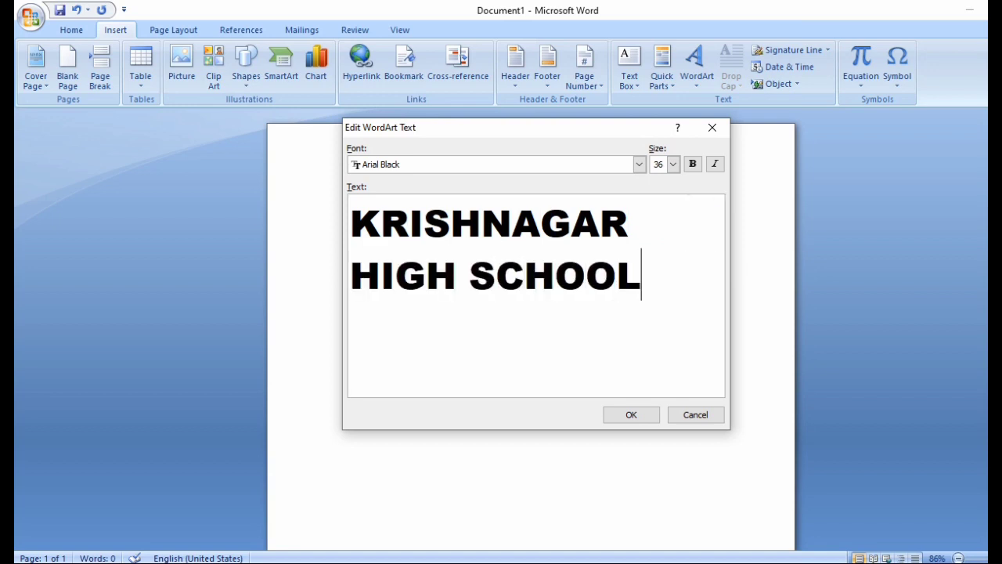
click(631, 416)
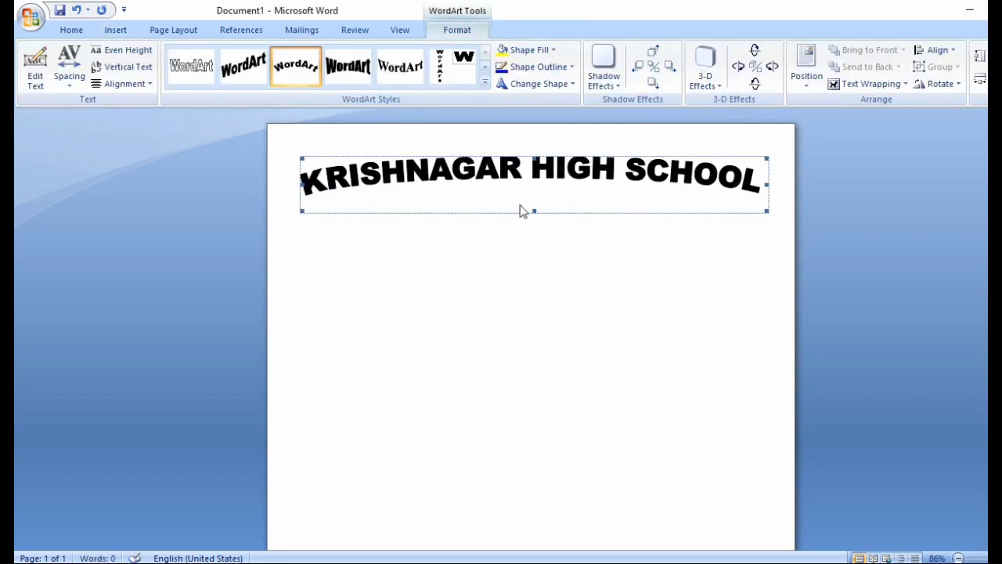
Step: Drag the WordArt handles to make the arch taller and narrower, then add a line below
drag(533, 210, 526, 437)
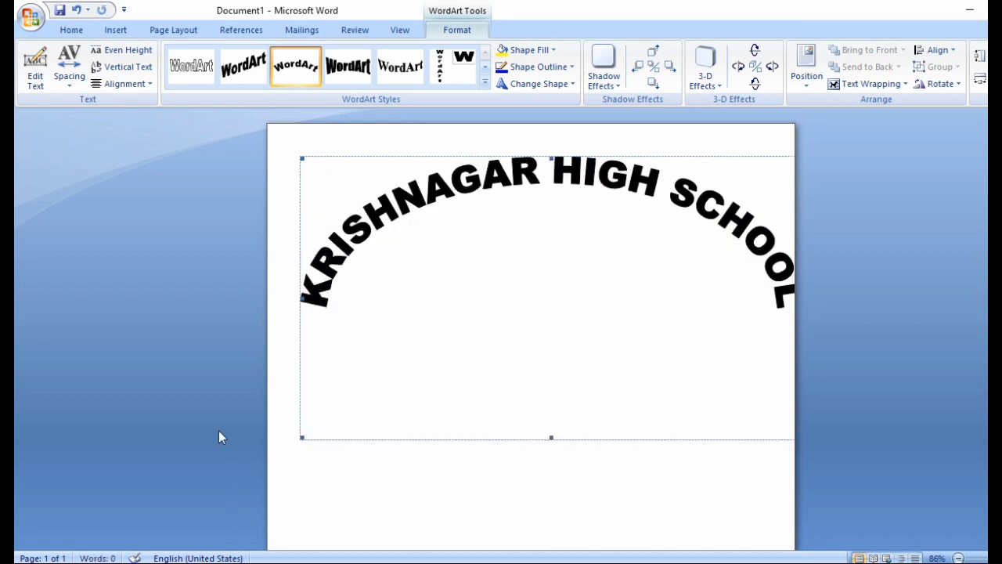
drag(300, 438, 370, 402)
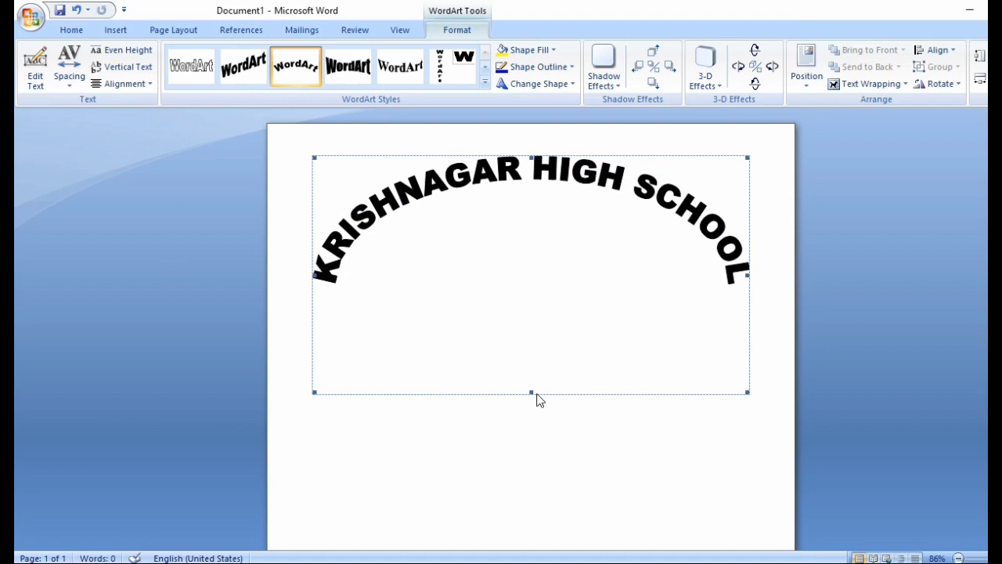
drag(531, 392, 529, 420)
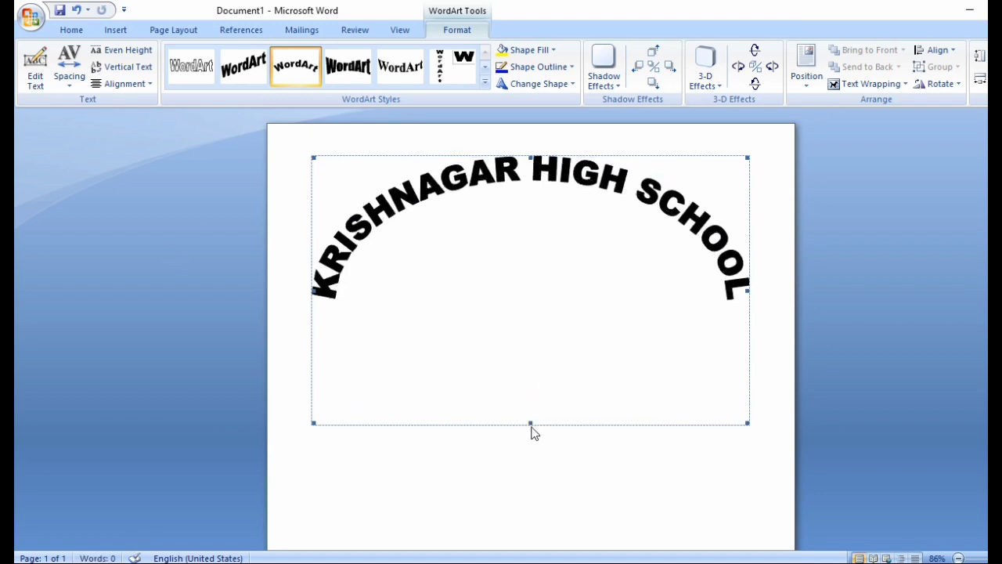
drag(531, 423, 530, 453)
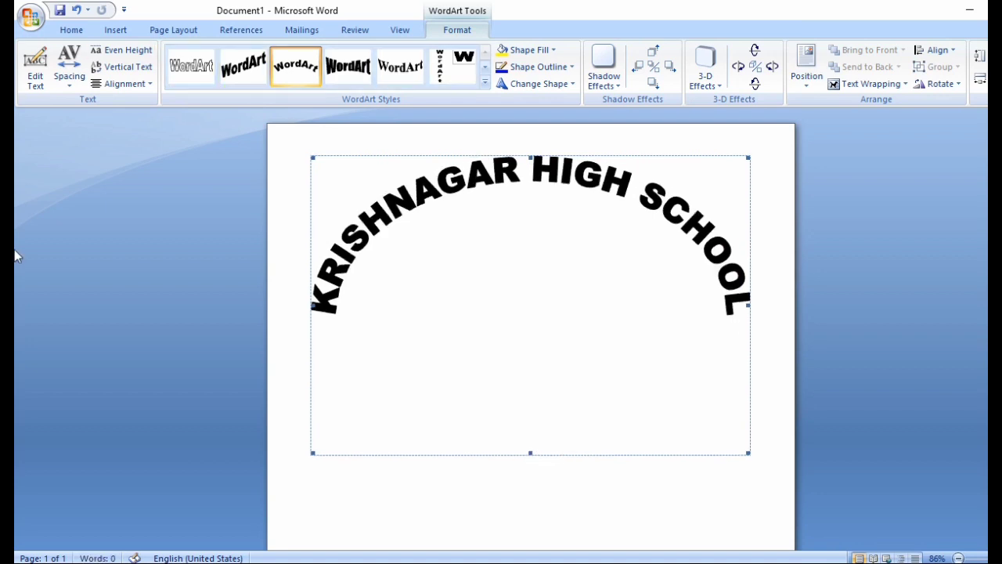
scroll(728, 311, down, 3)
click(779, 299)
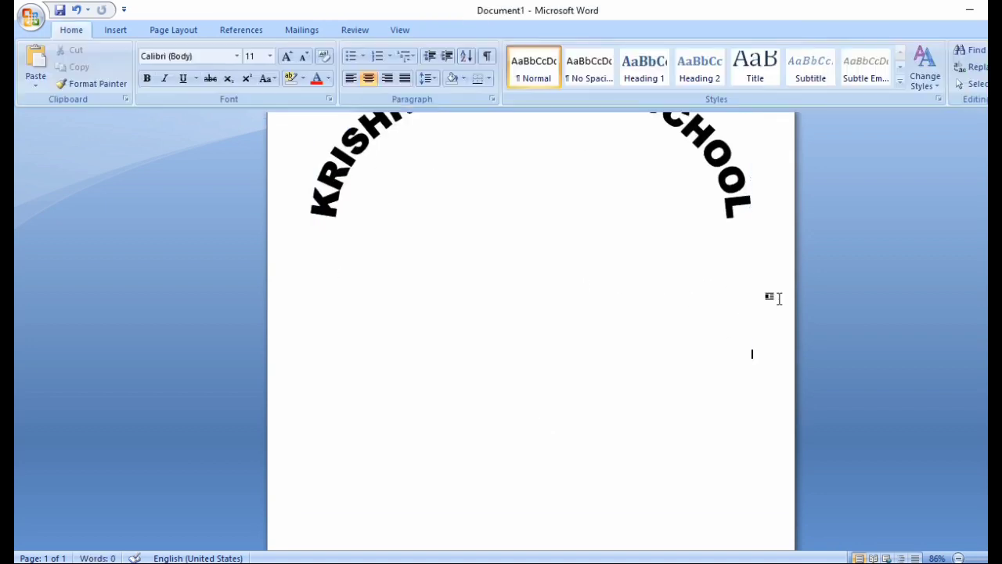
key(Return)
scroll(548, 242, up, 3)
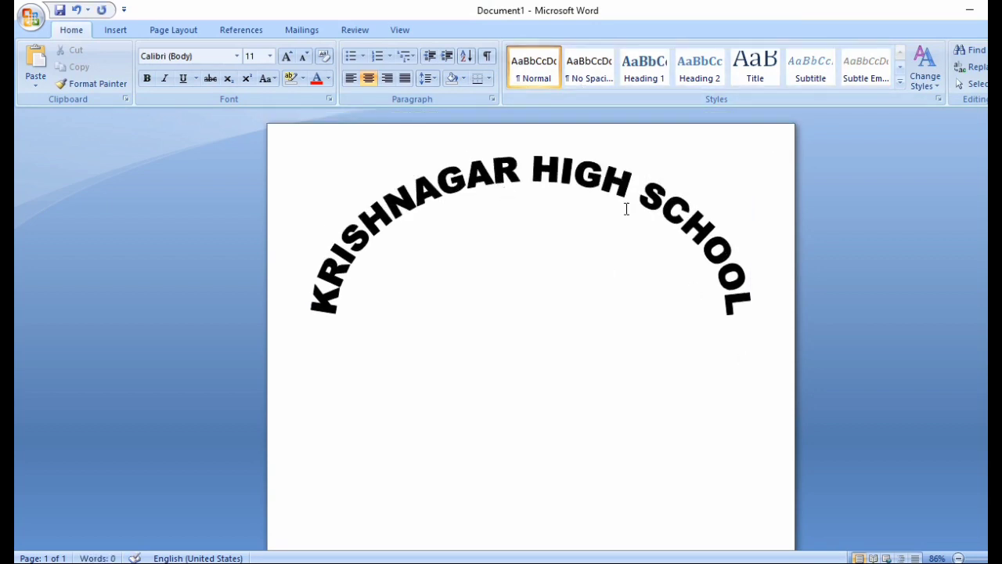
Step: Apply the Paper bag texture fill to the WordArt through Format WordArt > Fill Effects
right_click(487, 173)
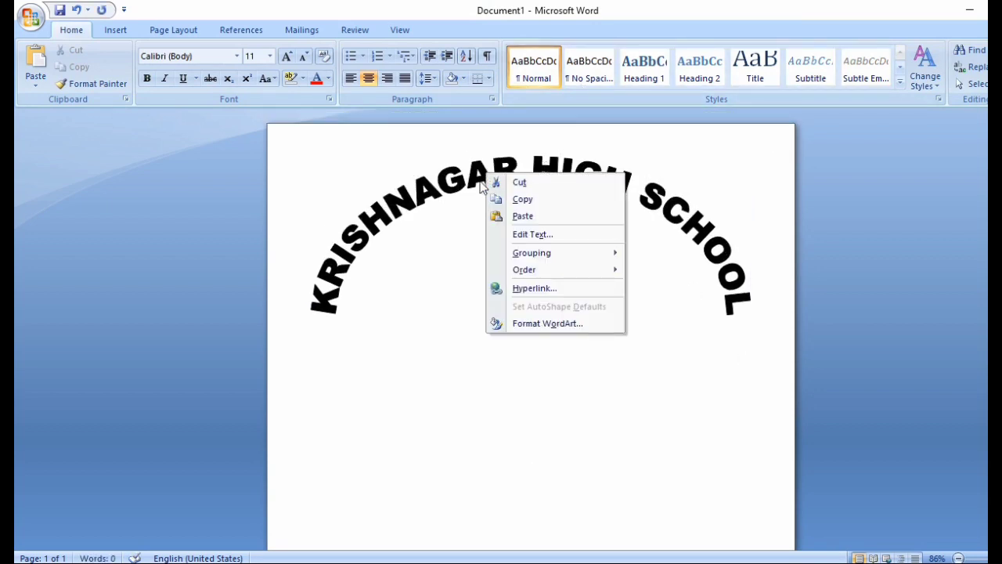
click(539, 324)
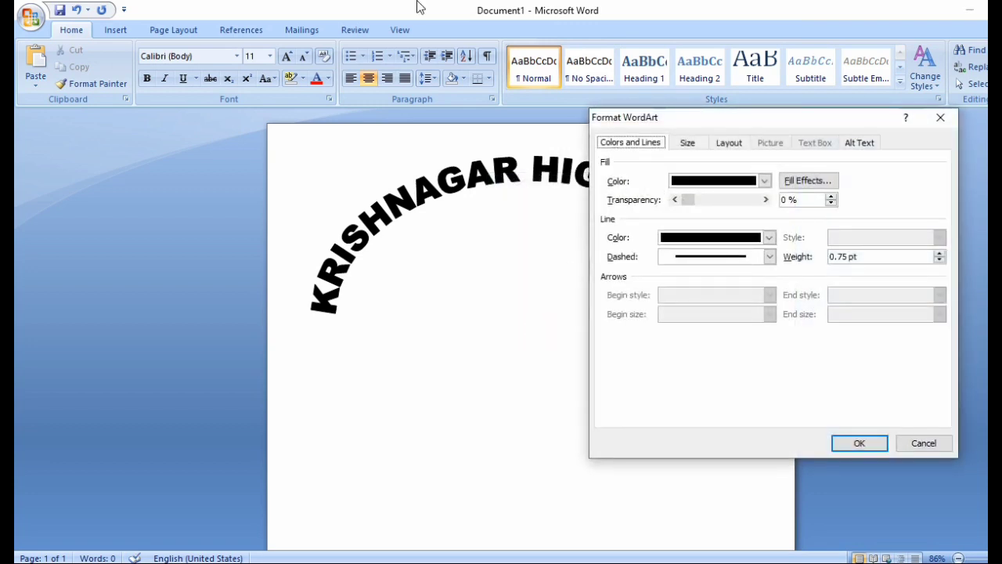
click(813, 182)
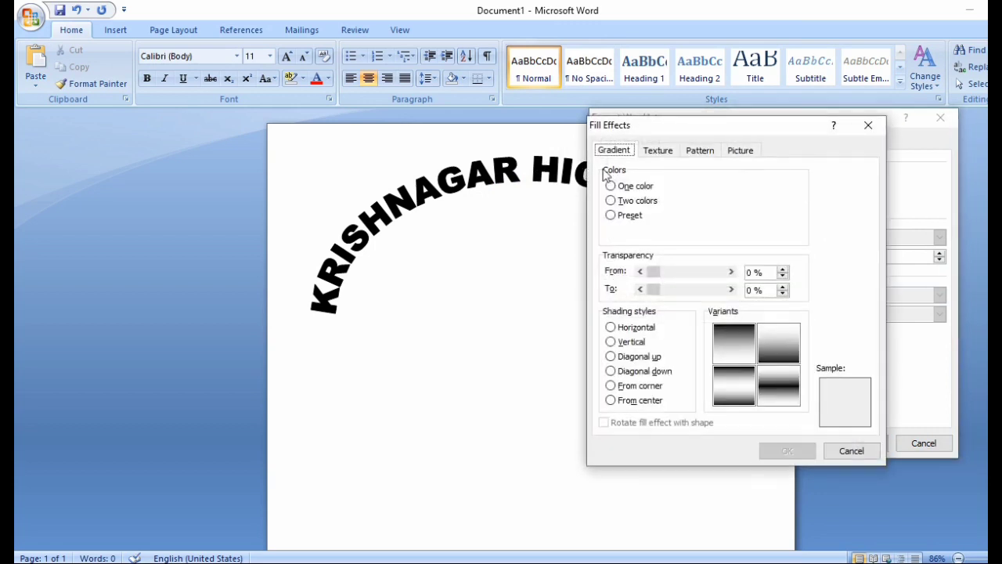
click(664, 154)
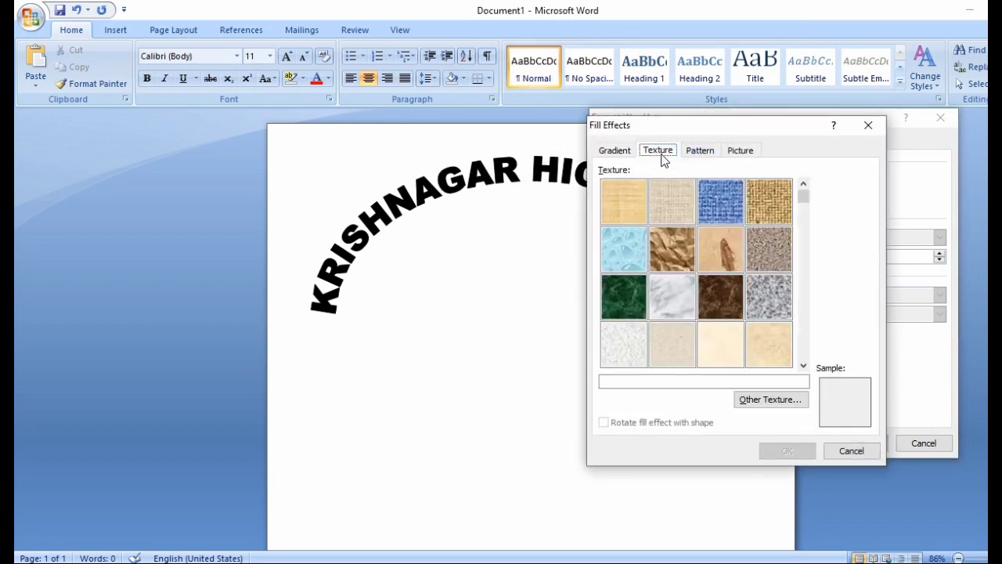
click(667, 248)
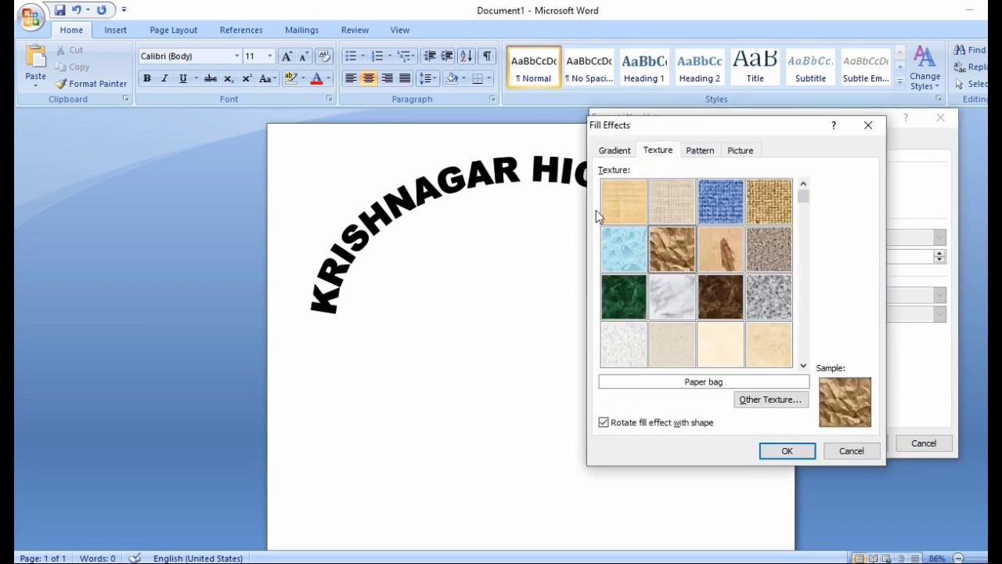
click(776, 449)
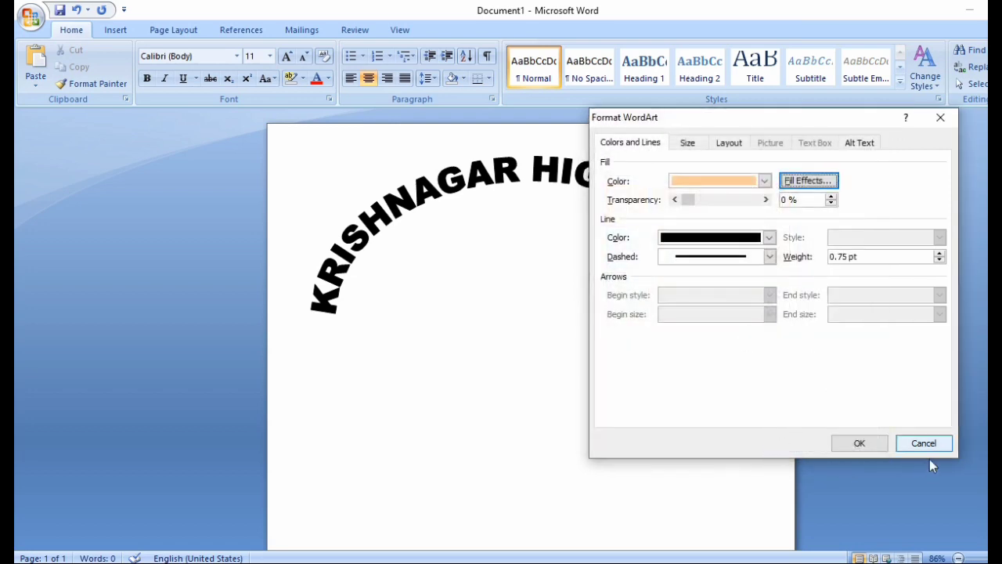
click(876, 441)
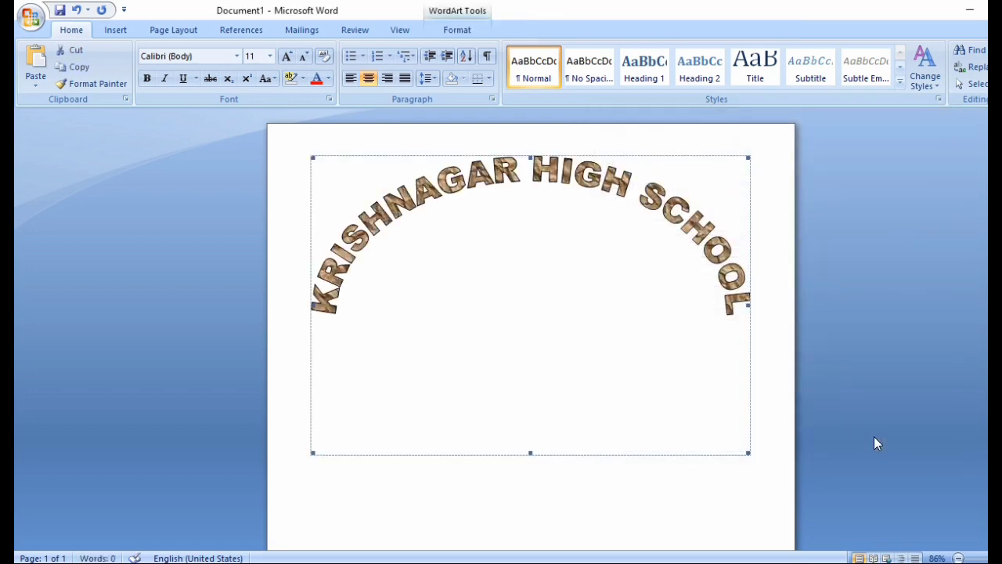
Step: Open Insert Picture and select the LOGO image in the Desktop's TASK folder
click(773, 421)
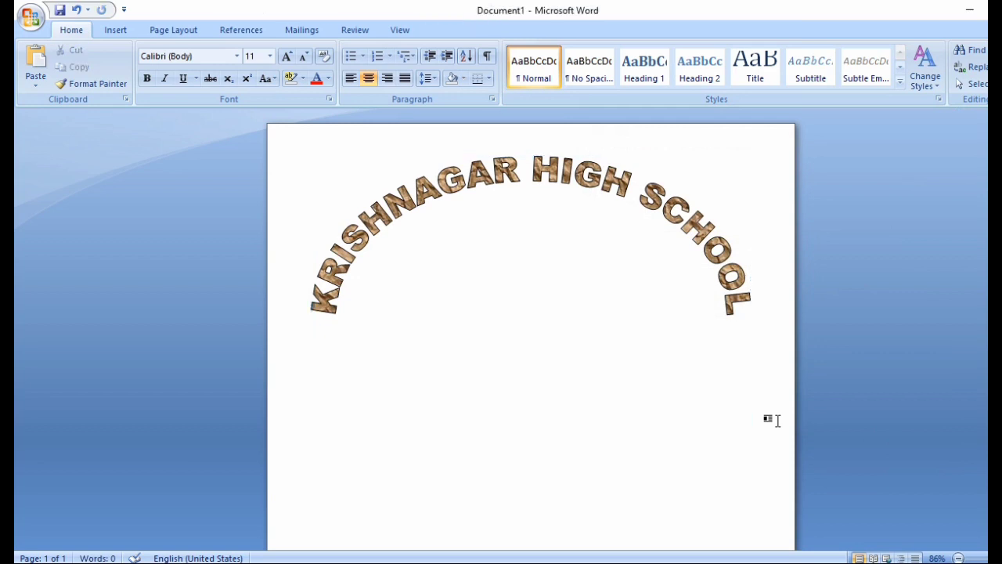
scroll(736, 423, down, 3)
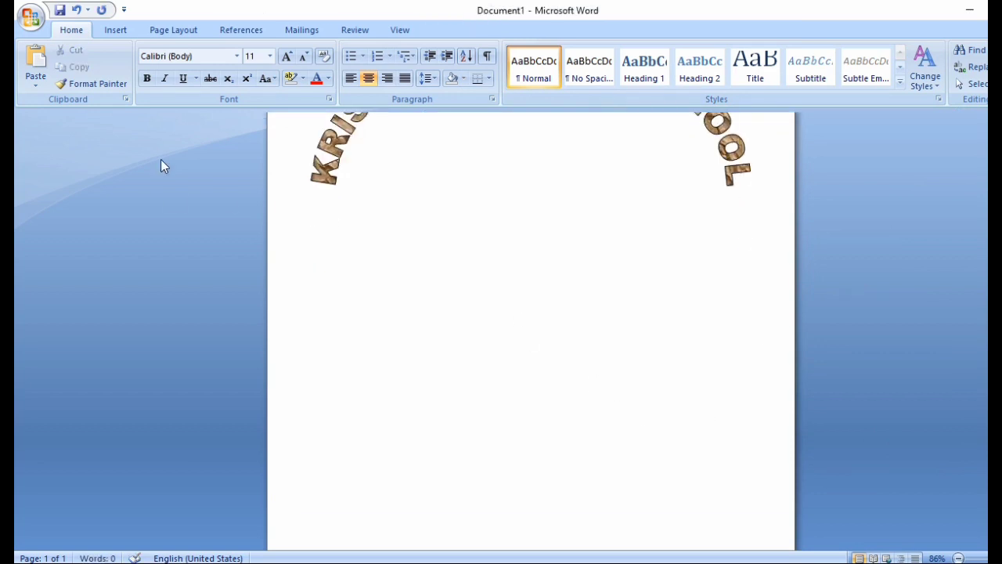
click(120, 34)
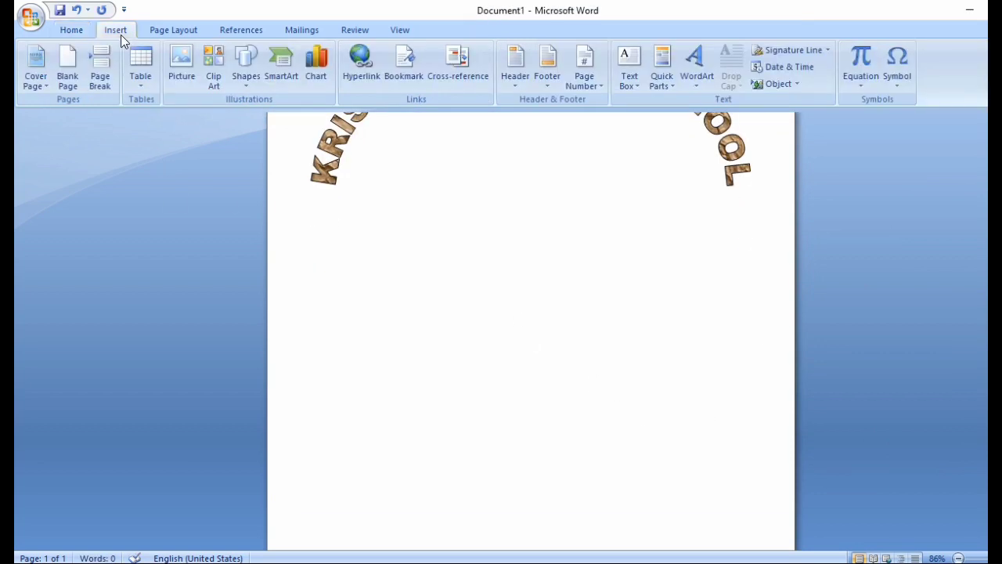
click(185, 75)
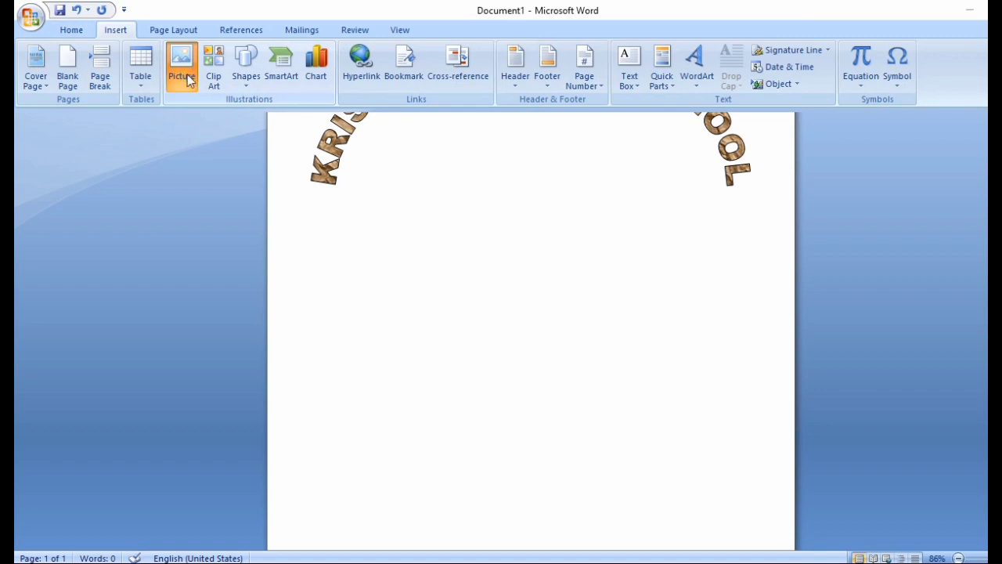
click(185, 75)
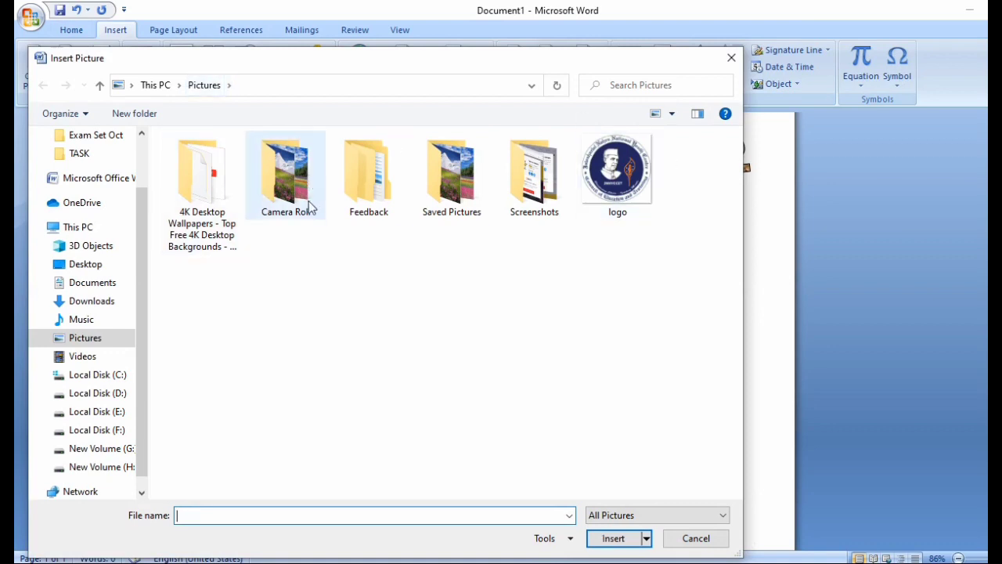
click(85, 264)
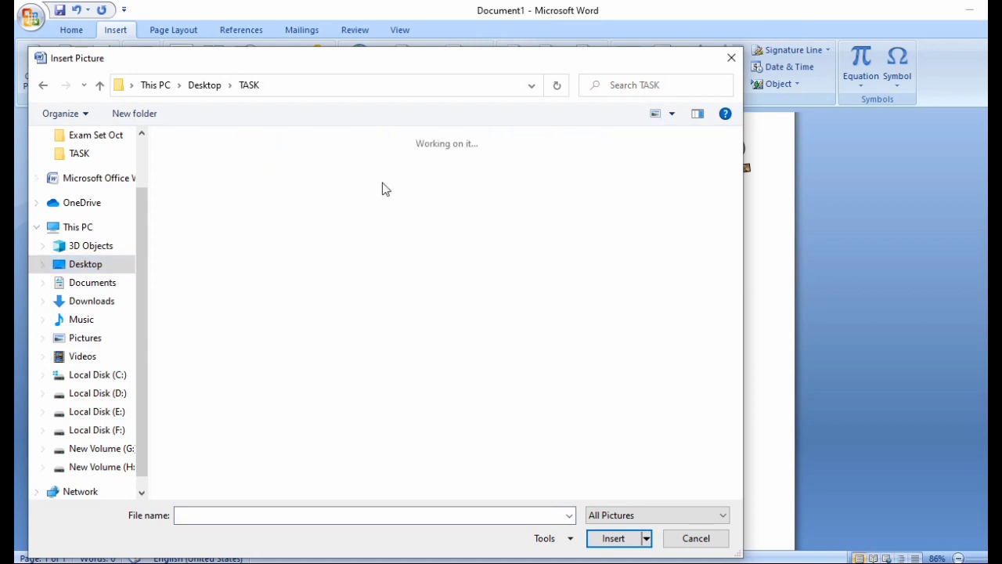
click(295, 185)
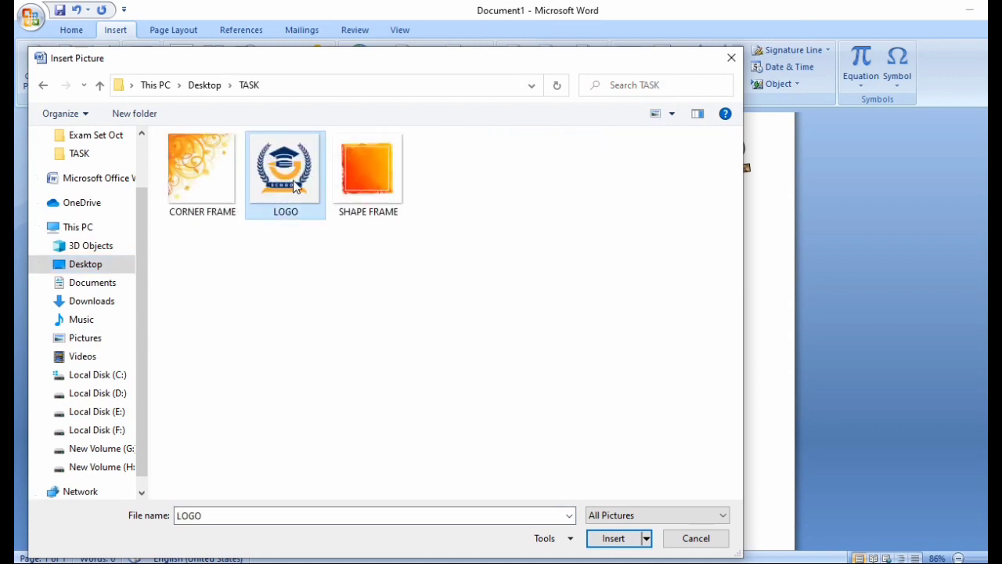
Step: Insert the LOGO picture and crop its empty left, bottom and right edges
click(607, 538)
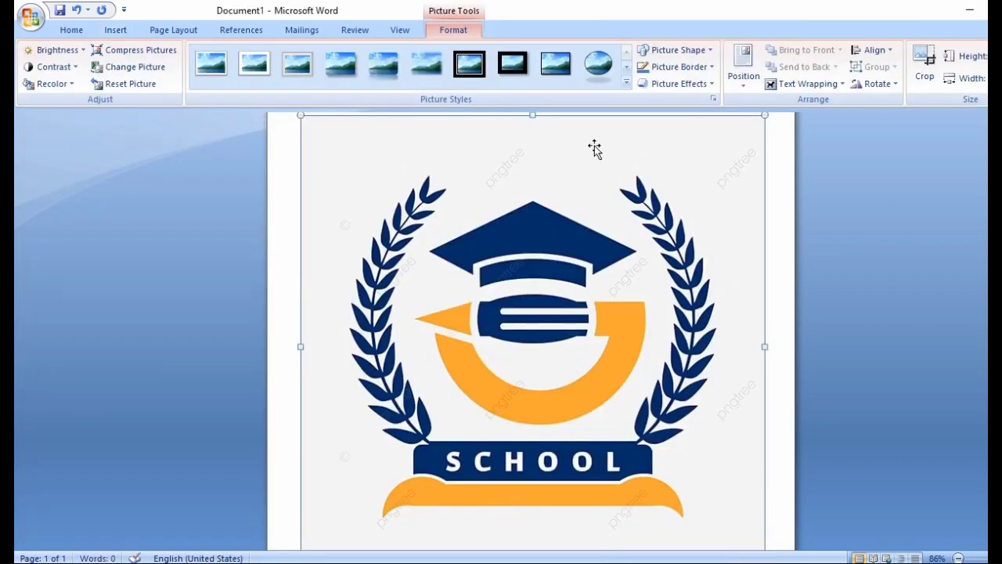
scroll(584, 187, up, 1)
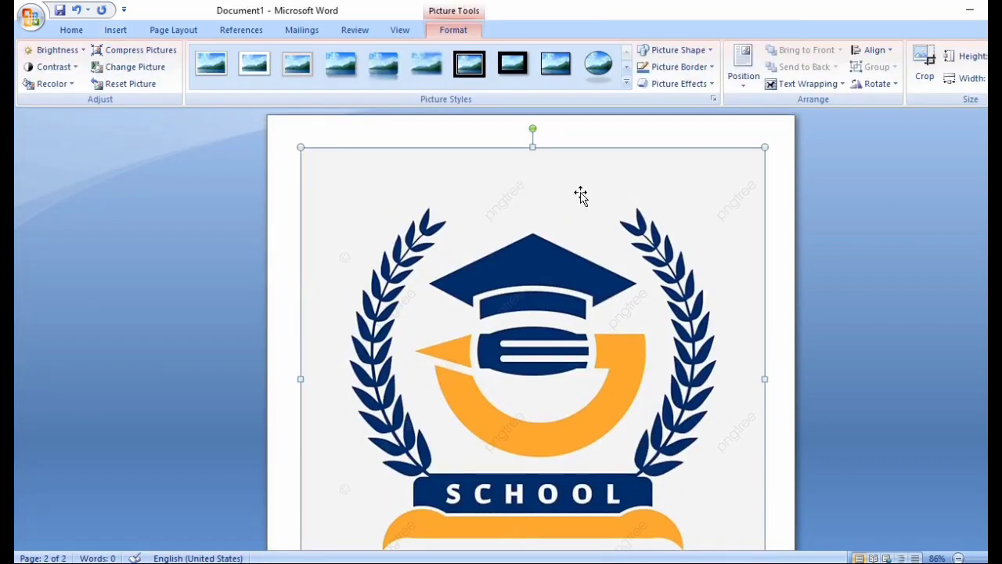
click(925, 69)
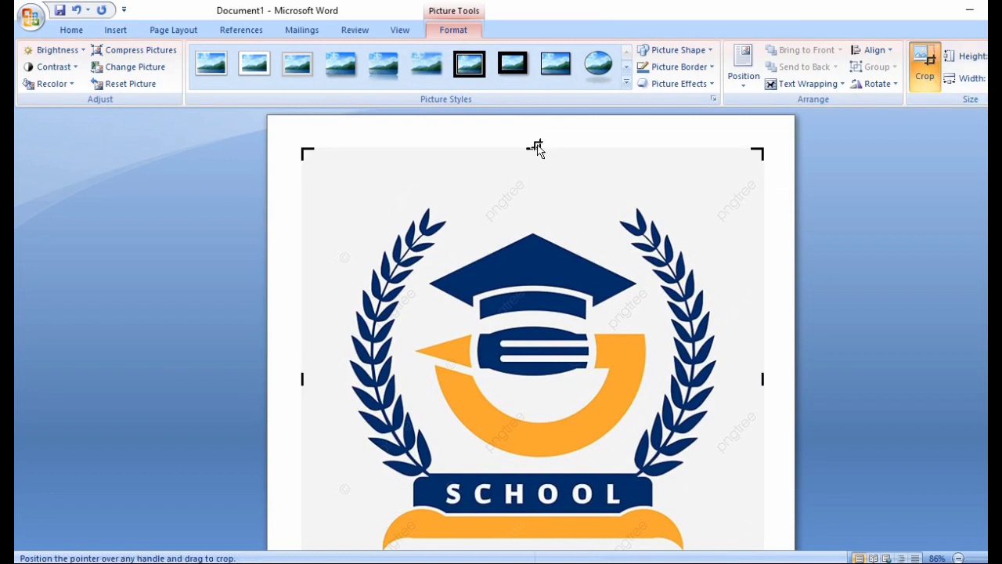
drag(533, 147, 533, 209)
key(Escape)
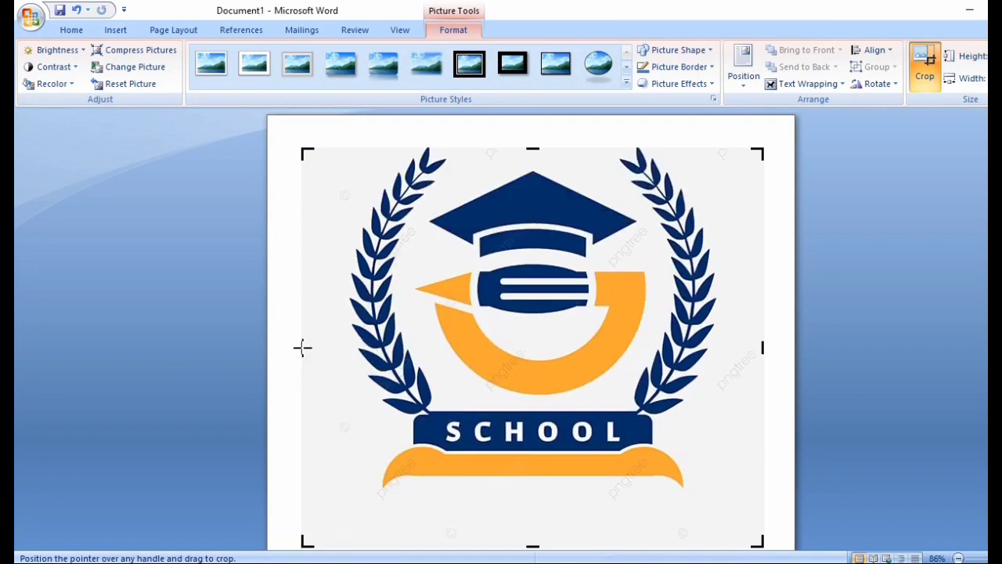
drag(303, 348, 342, 347)
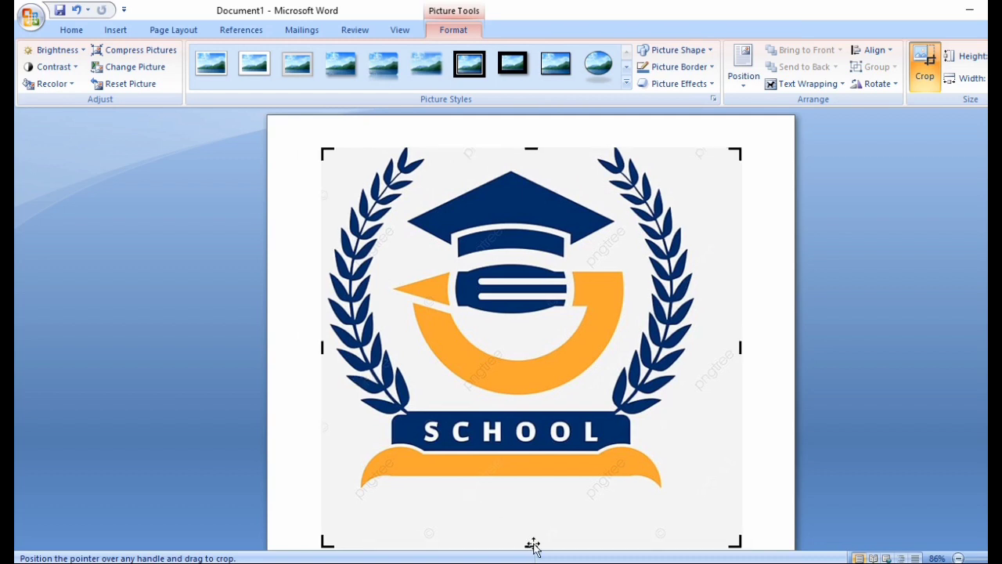
mouse_move(531, 548)
mouse_down()
mouse_move(546, 488)
mouse_move(532, 542)
mouse_up()
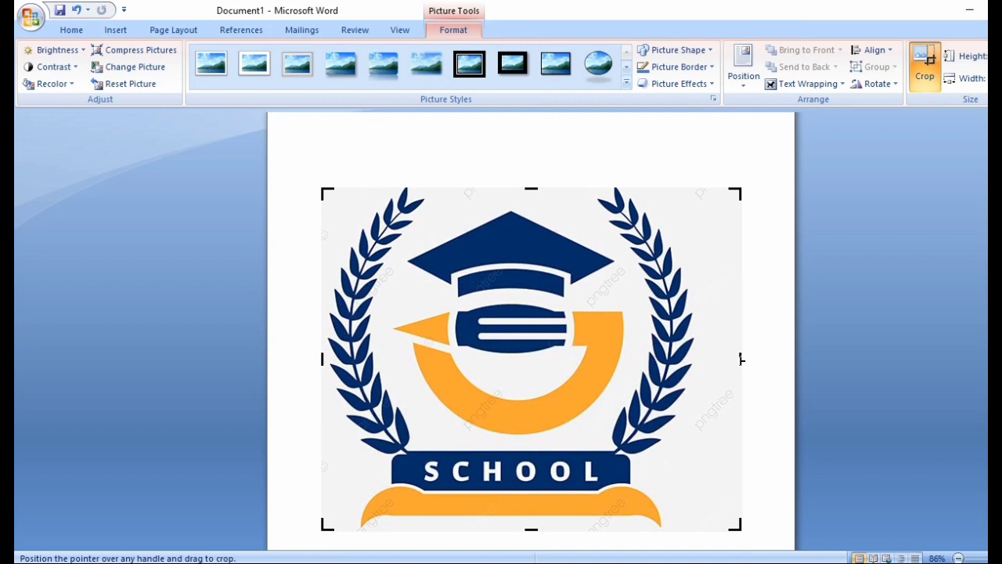
drag(740, 361, 697, 362)
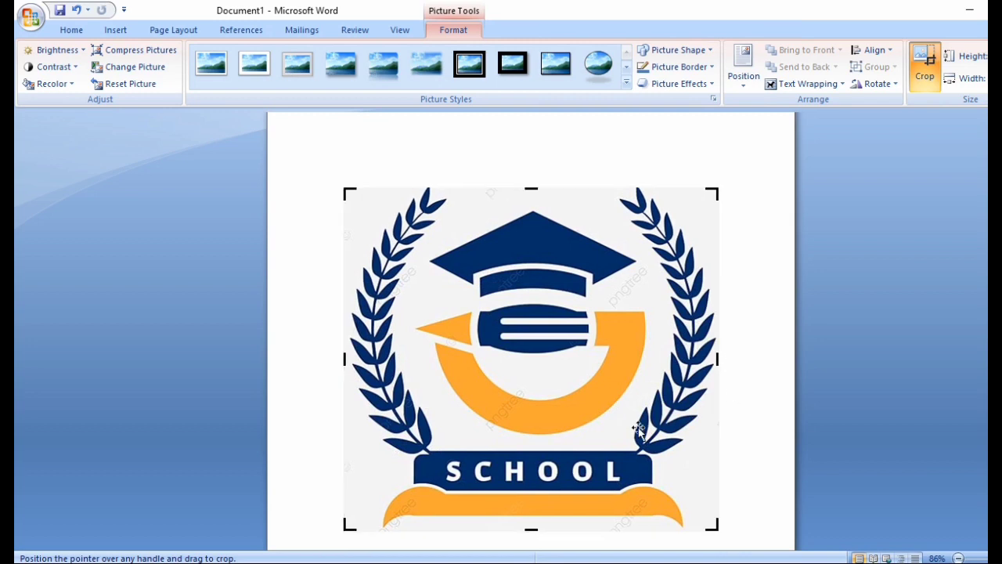
click(751, 469)
click(682, 522)
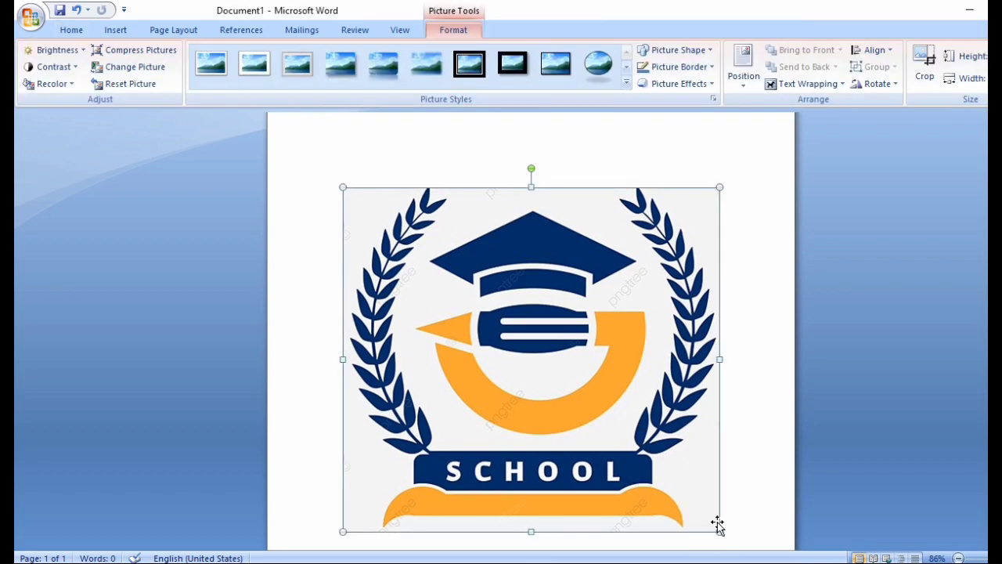
Step: Shrink the logo and apply the oval shadowed picture style
drag(720, 531, 469, 297)
scroll(588, 336, up, 2)
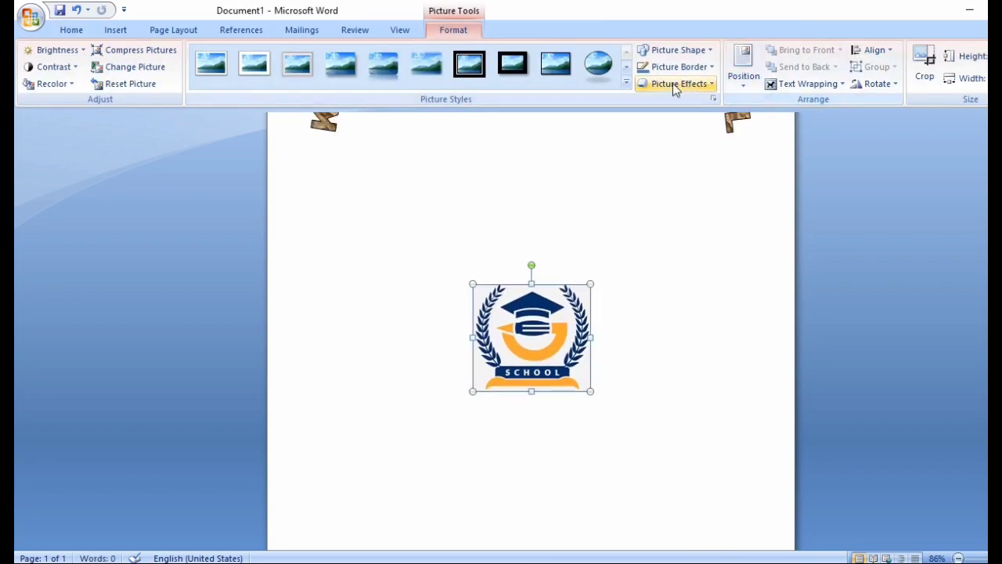
click(626, 82)
click(609, 76)
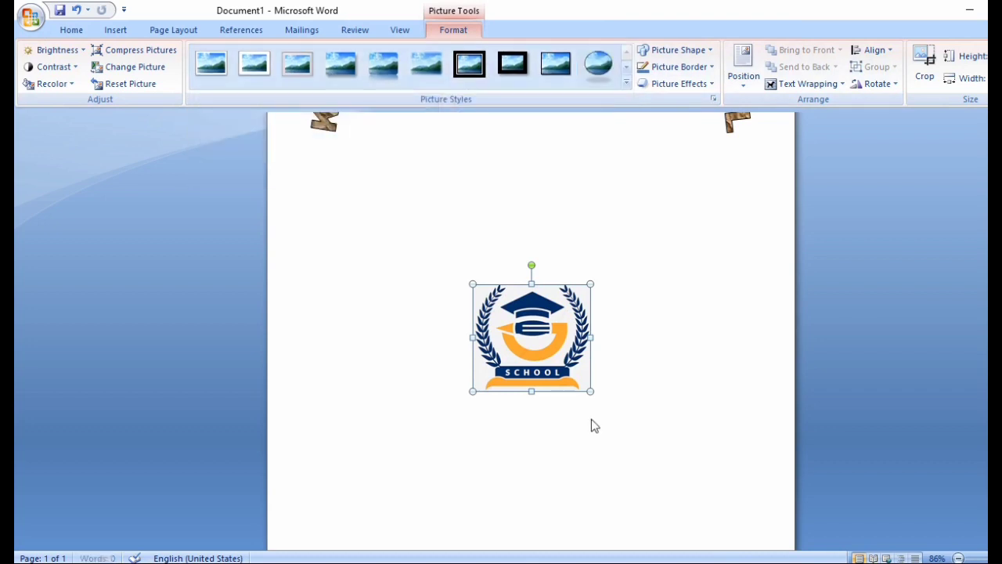
click(626, 83)
click(595, 61)
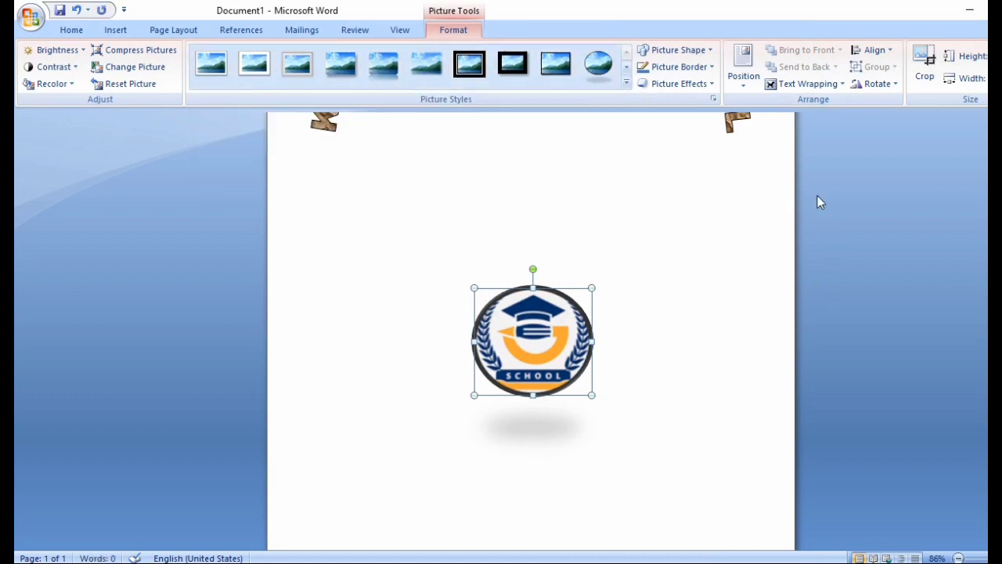
Step: Set the logo to In Front of Text and move it centred under the arched title
click(807, 84)
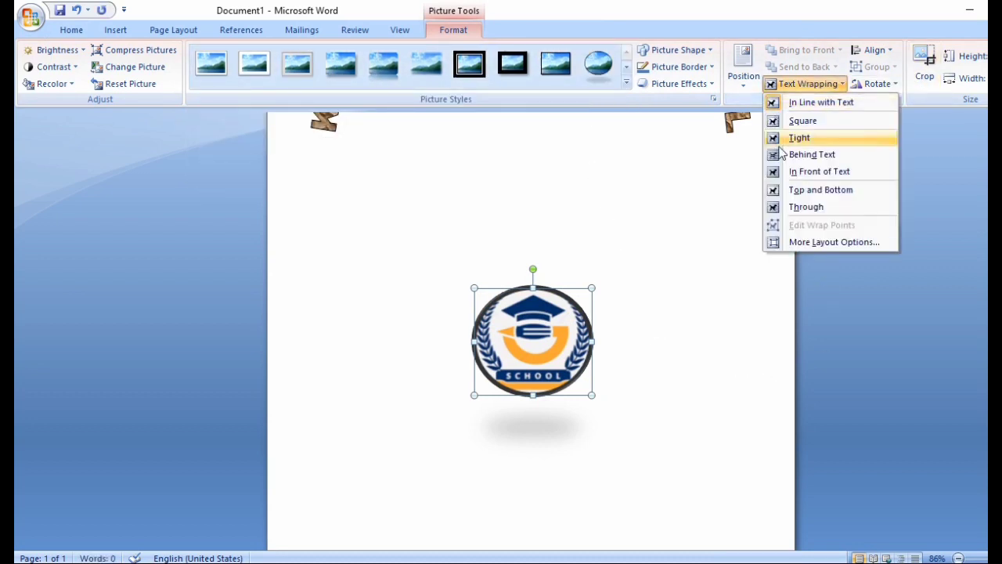
click(836, 174)
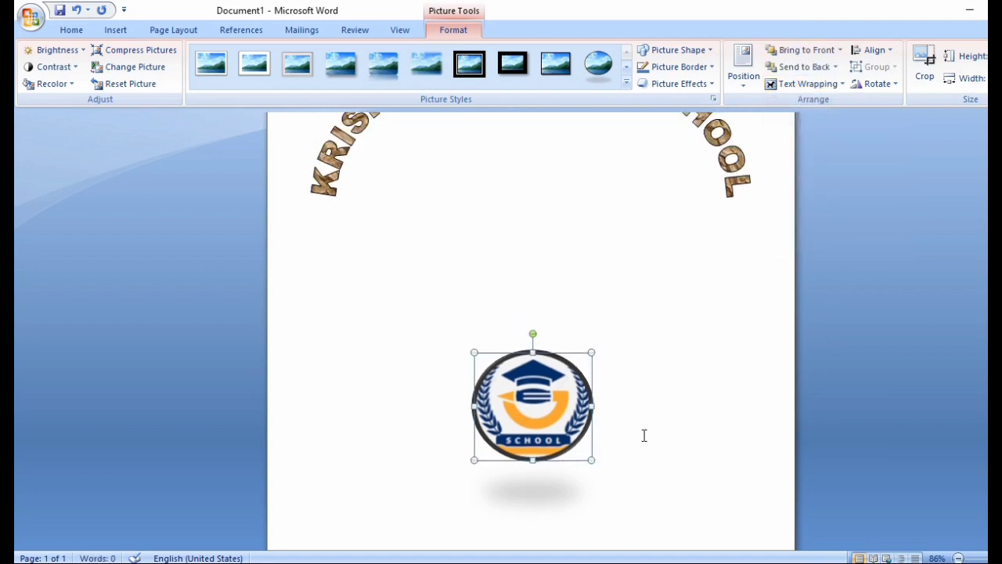
drag(556, 342, 556, 470)
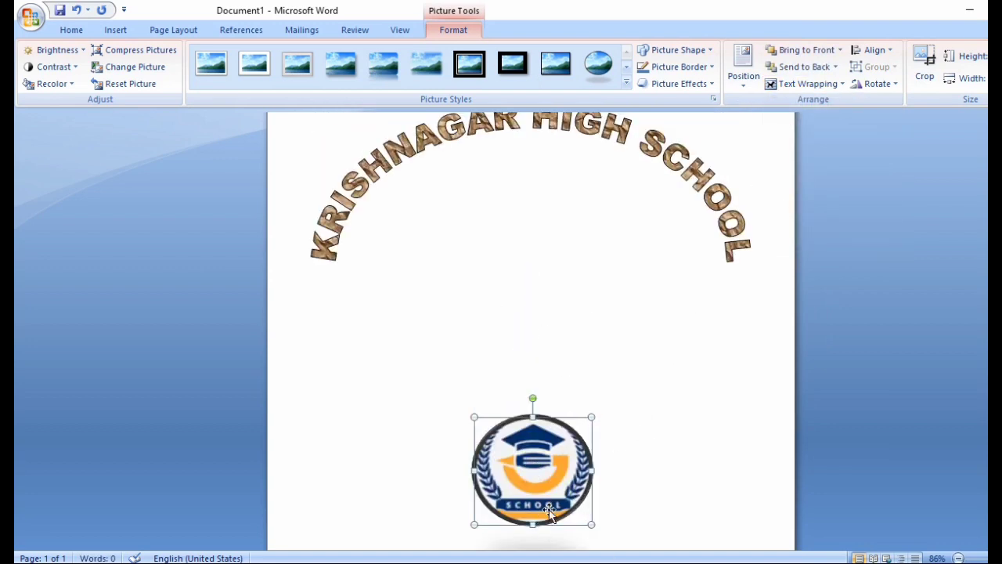
drag(550, 512, 517, 245)
scroll(647, 361, down, 3)
click(771, 266)
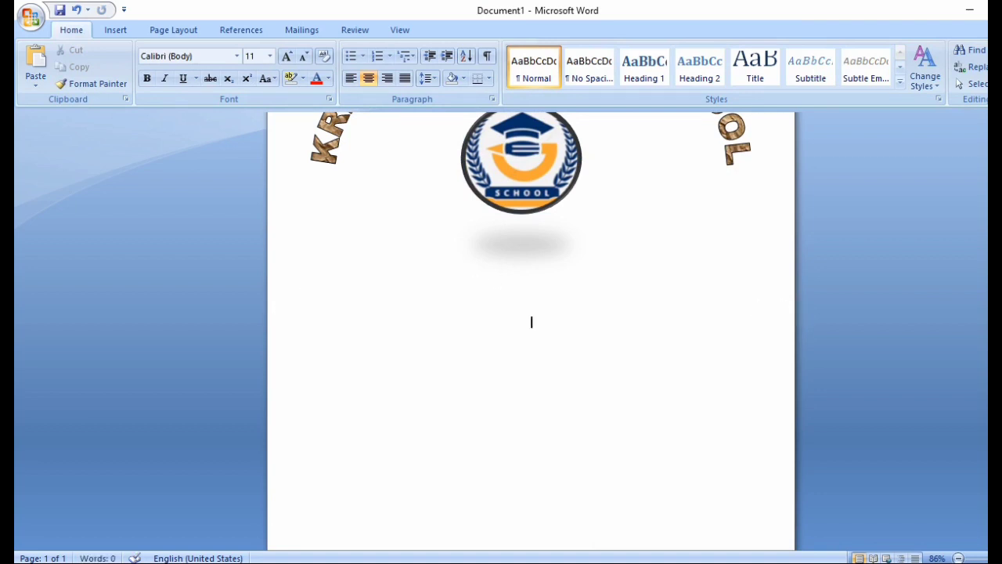
Step: Insert a rounded rectangle shape and drag it out as a tall, narrow bar below the logo
scroll(597, 519, down, 3)
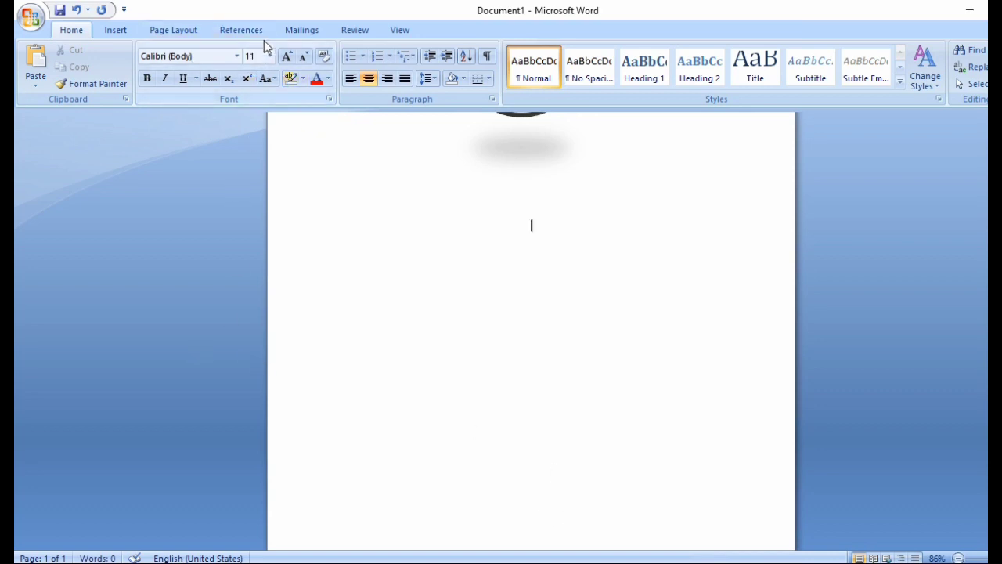
click(121, 29)
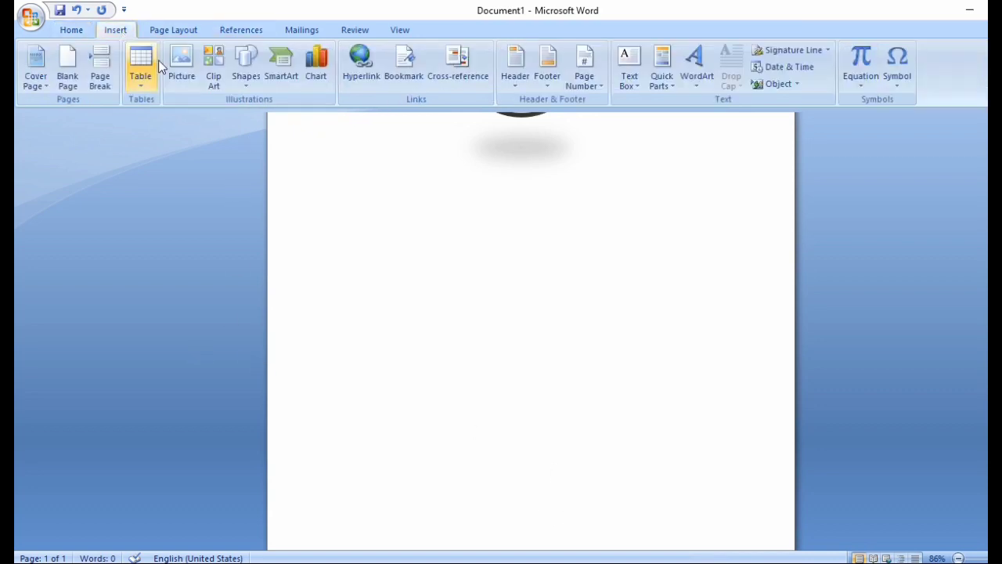
click(244, 88)
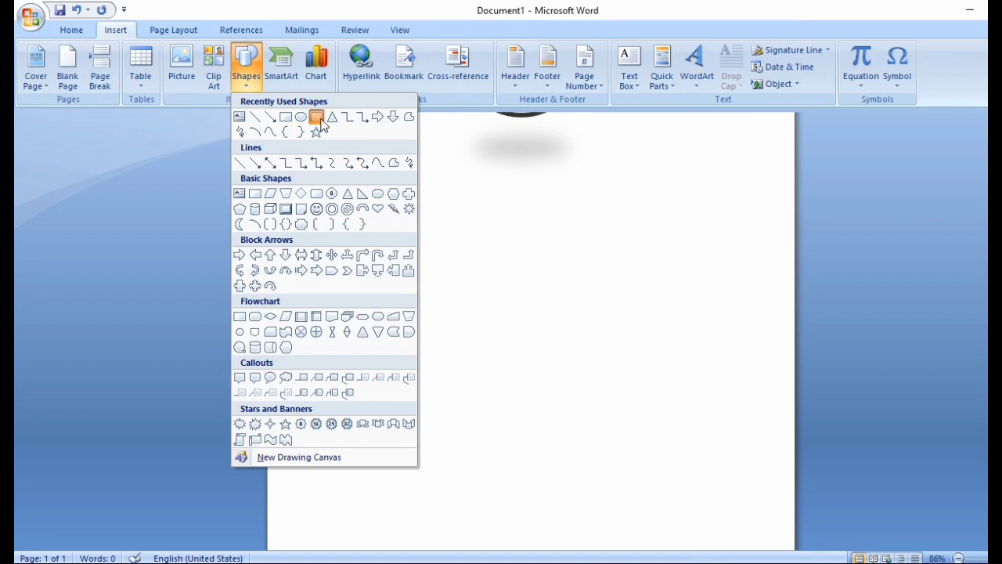
click(317, 118)
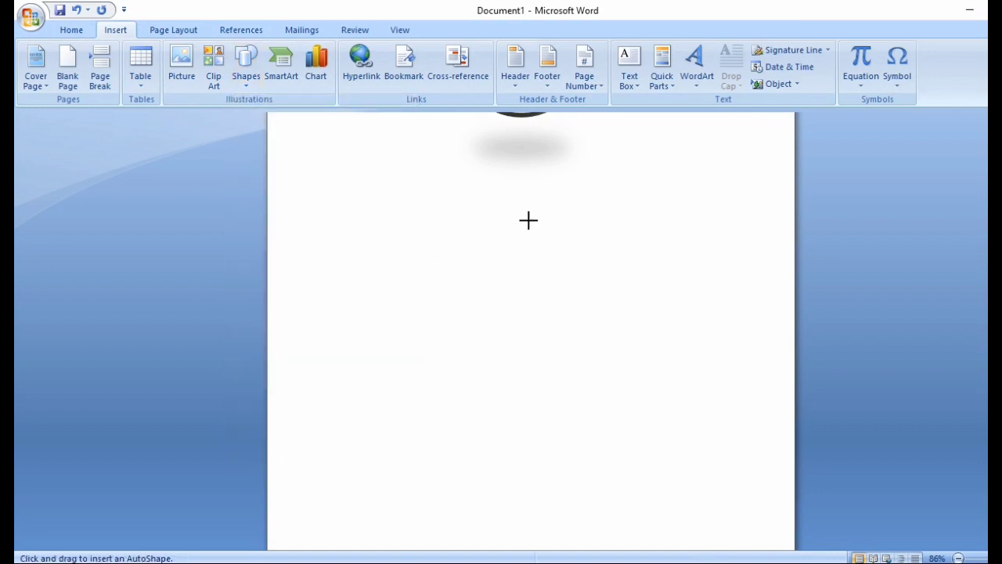
drag(527, 220, 539, 308)
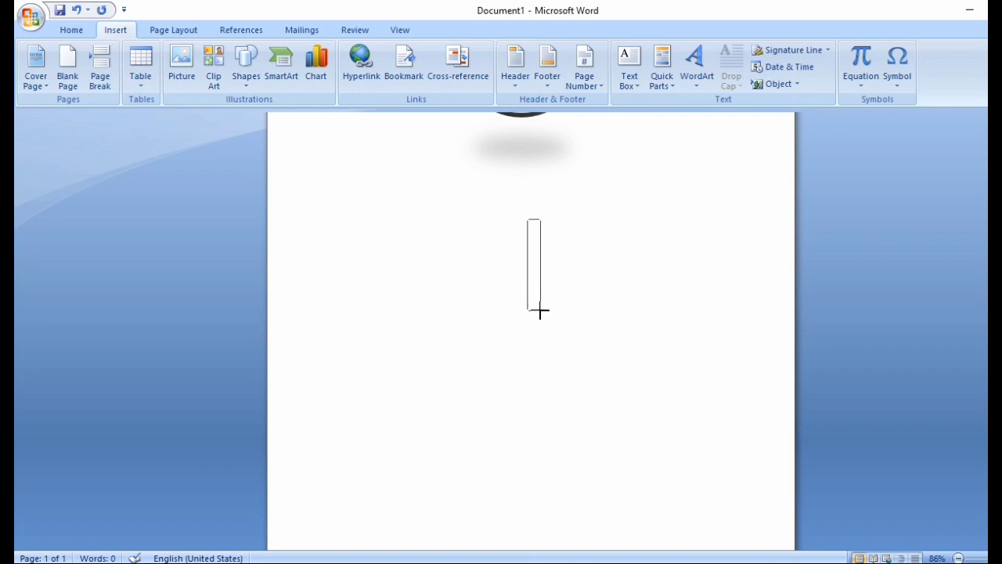
key(Escape)
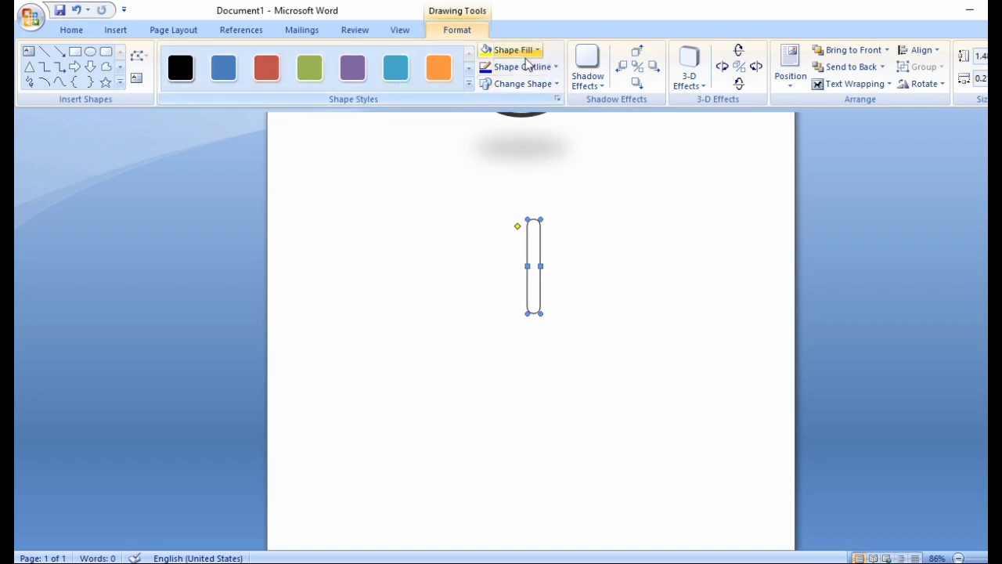
Step: Fill the bar yellow, duplicate it beside itself, and recolour the left bar light green
click(486, 50)
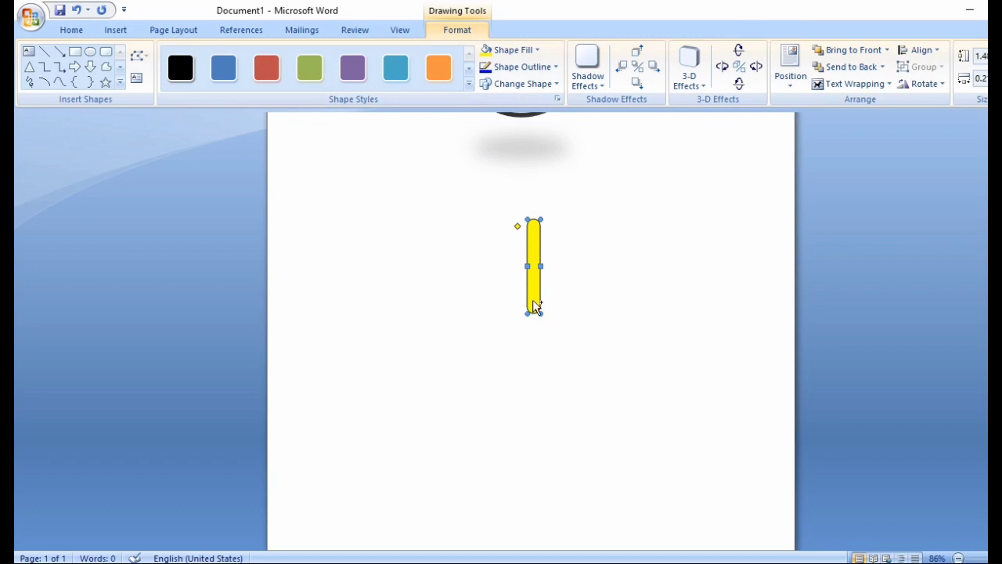
drag(534, 307, 555, 328)
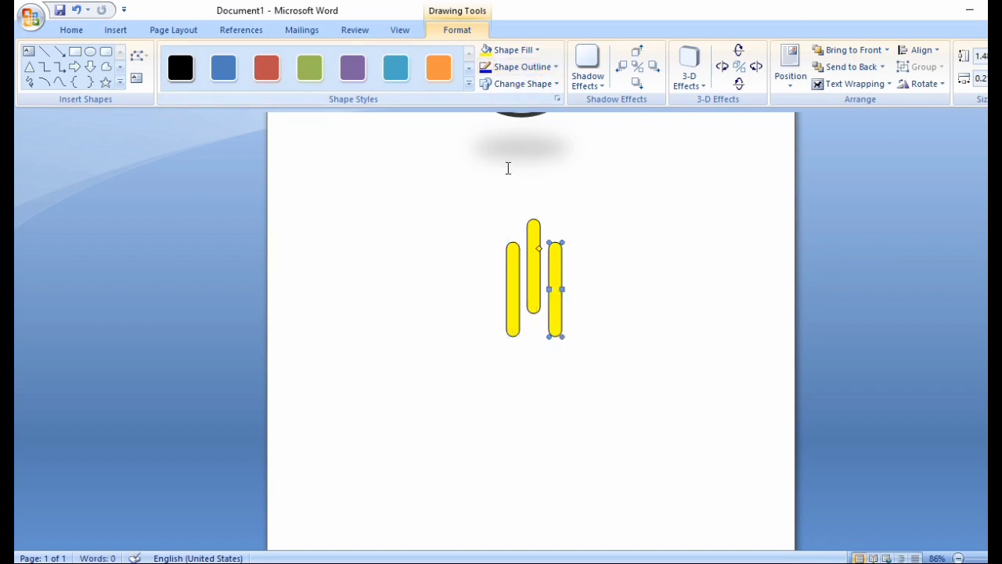
click(510, 265)
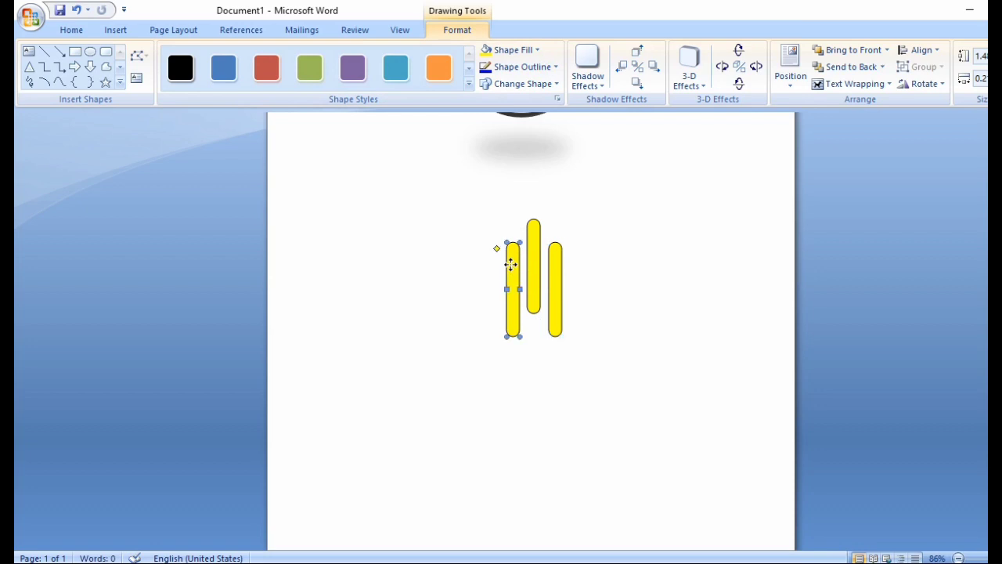
click(533, 49)
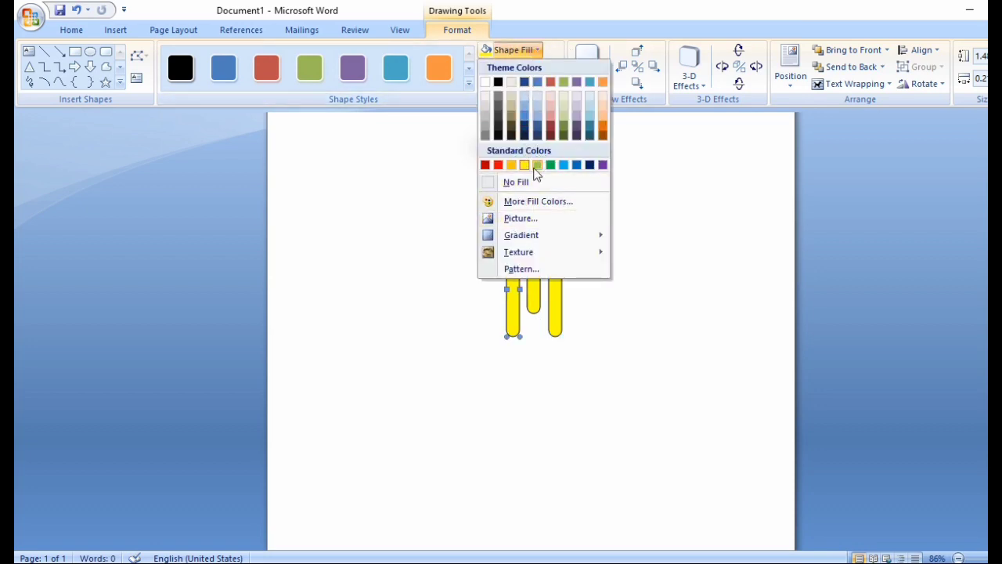
click(537, 164)
Step: Give the right bar a light blue outline and fill the middle bar light blue
click(553, 287)
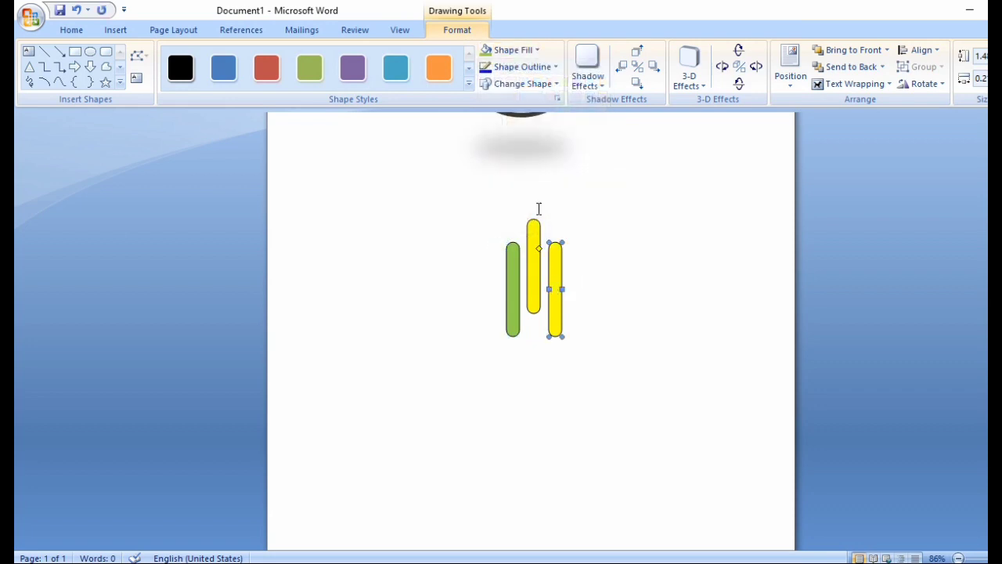
click(521, 67)
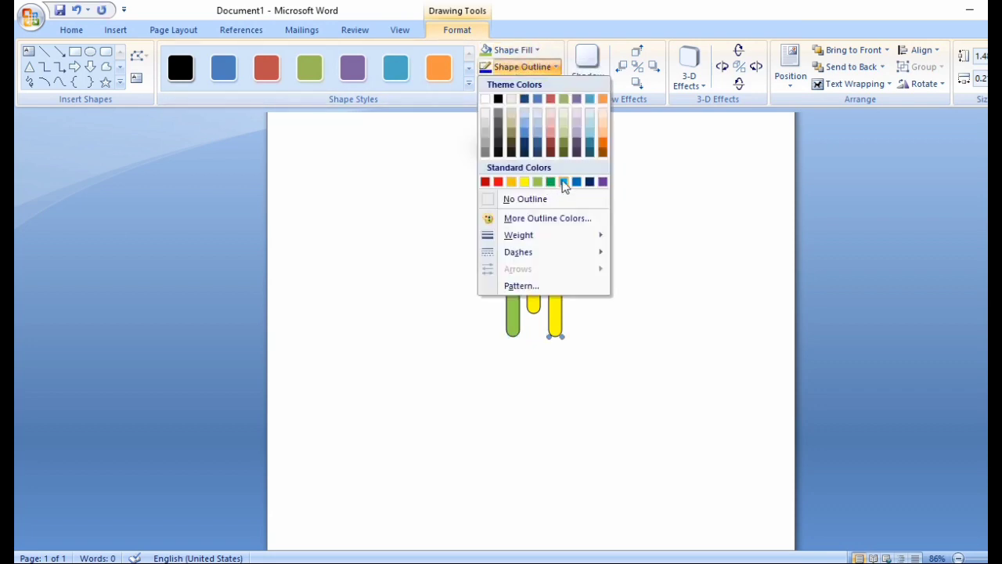
click(564, 182)
click(532, 271)
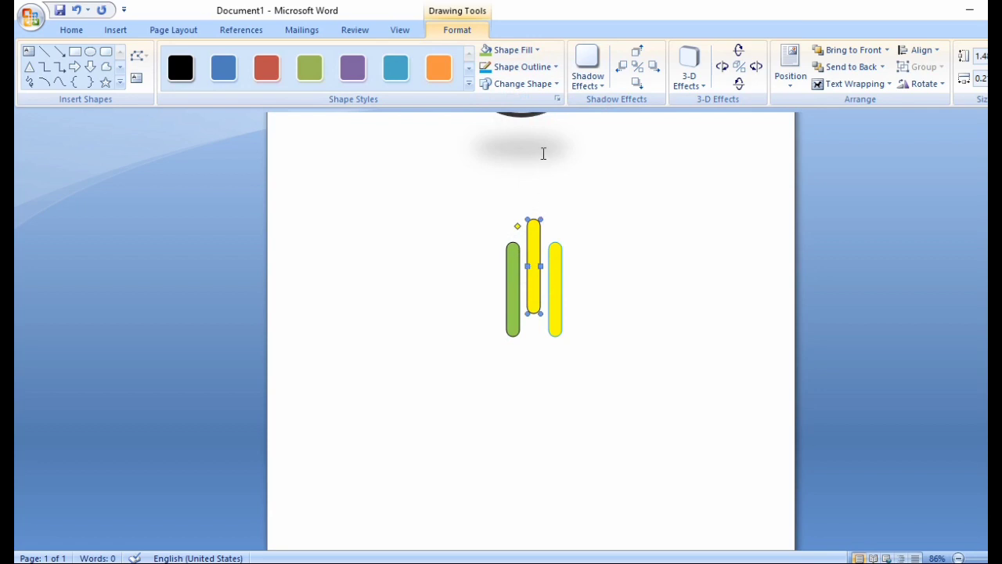
click(505, 49)
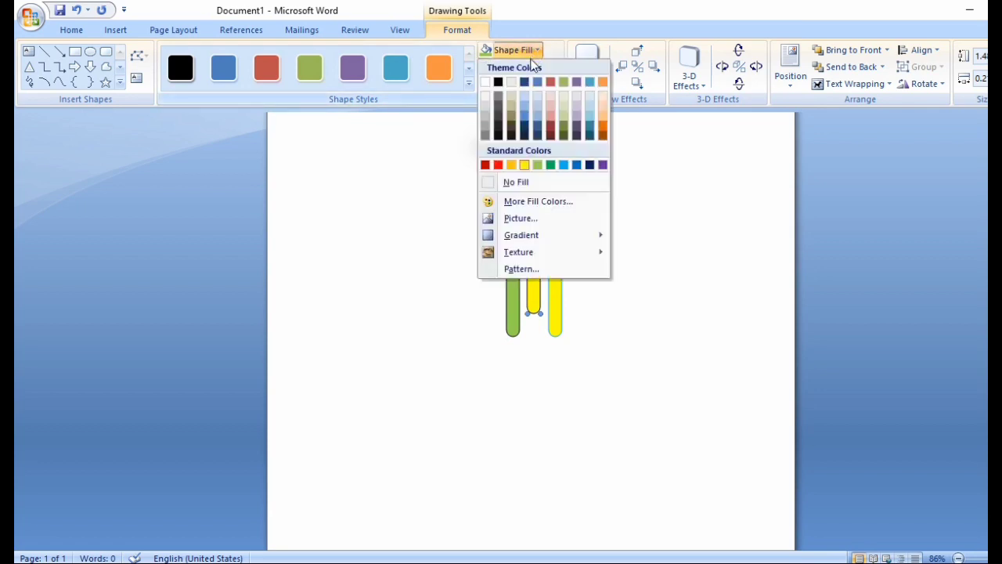
click(563, 165)
click(554, 272)
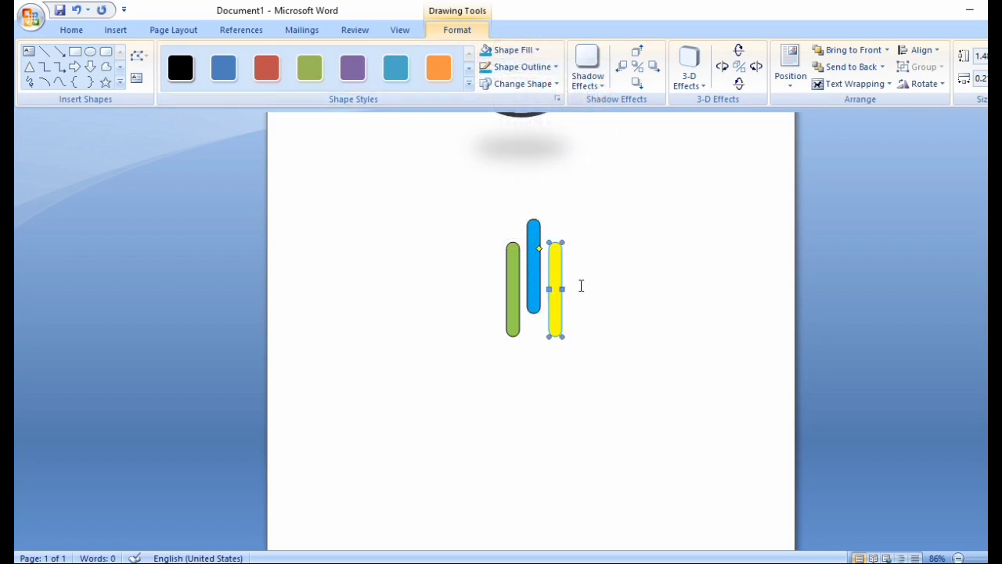
click(581, 286)
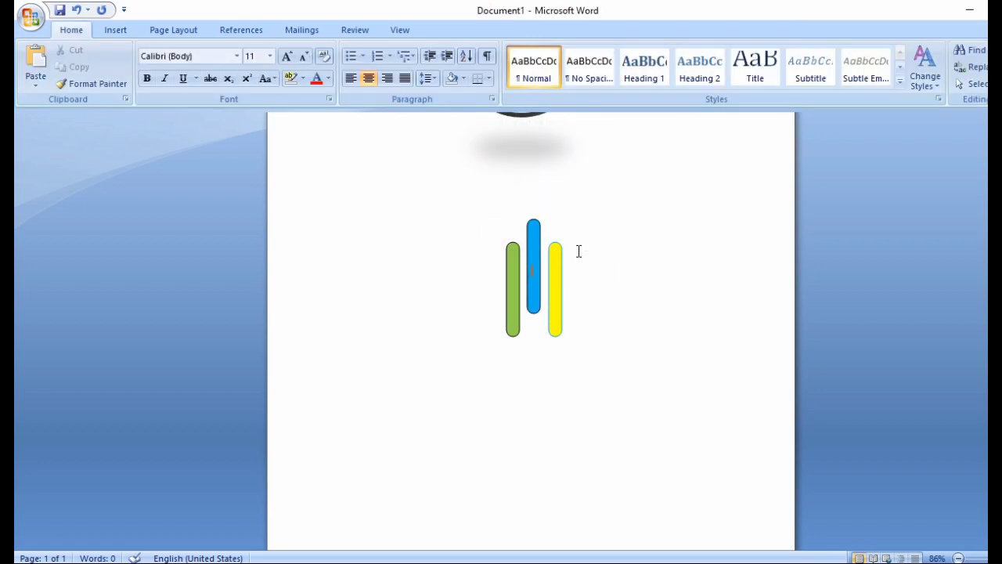
Step: Select the green, blue and yellow bars together and set them to No Outline
click(124, 32)
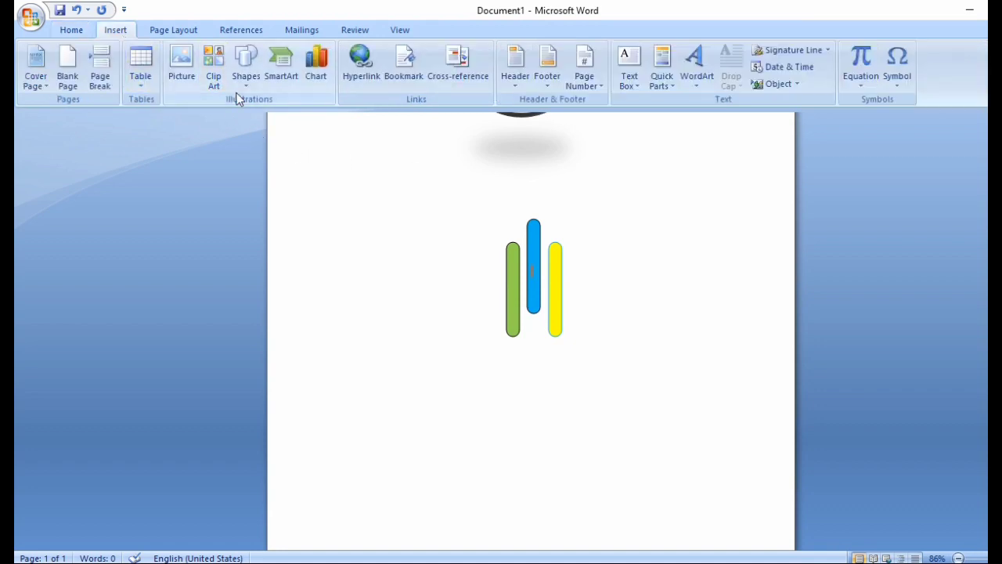
click(514, 327)
shift+click(533, 294)
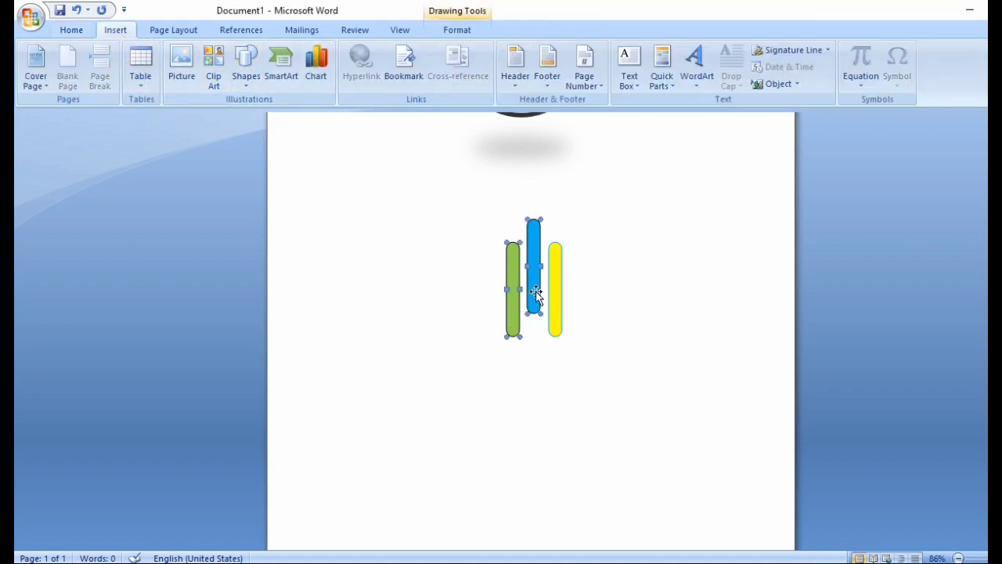
shift+click(553, 256)
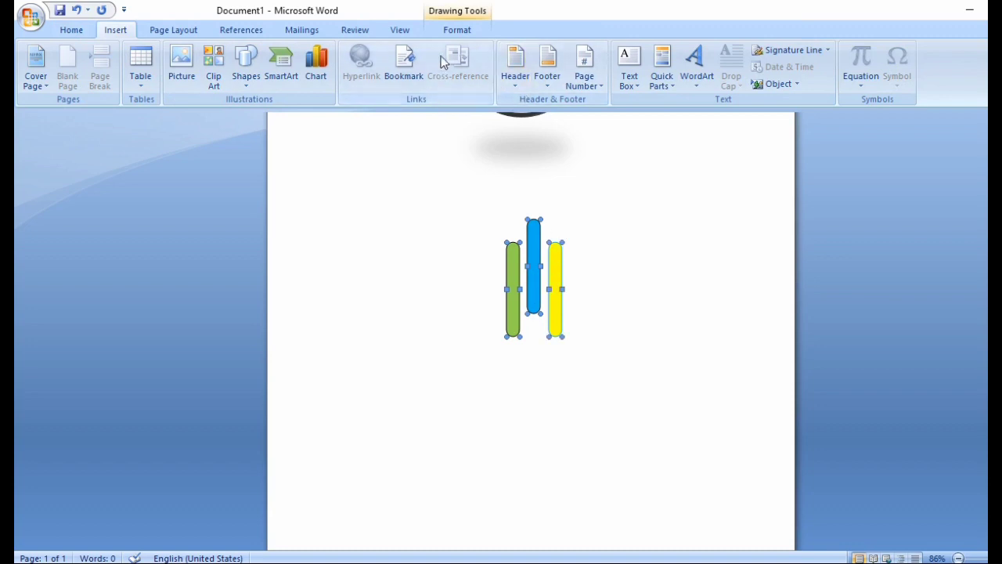
click(448, 31)
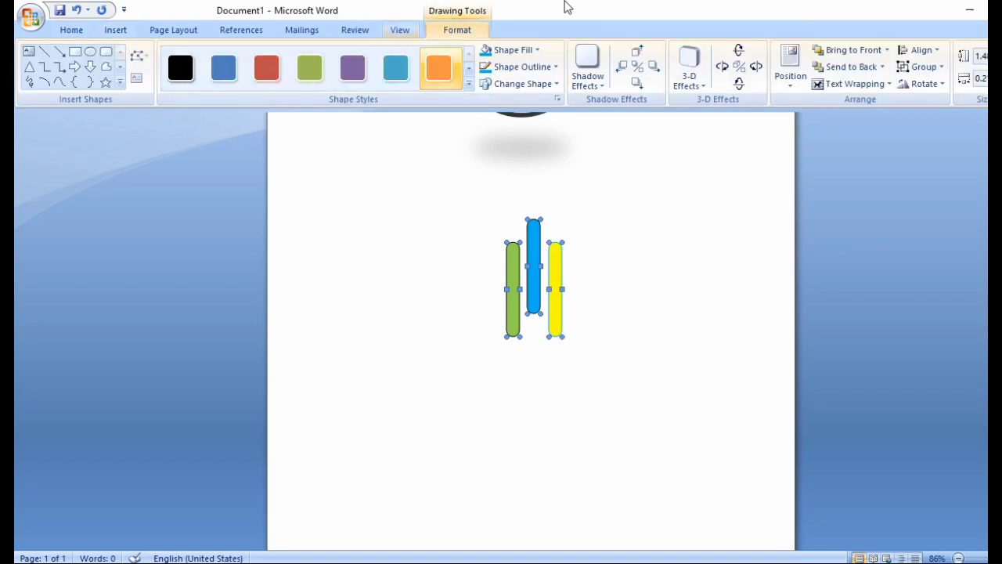
click(524, 67)
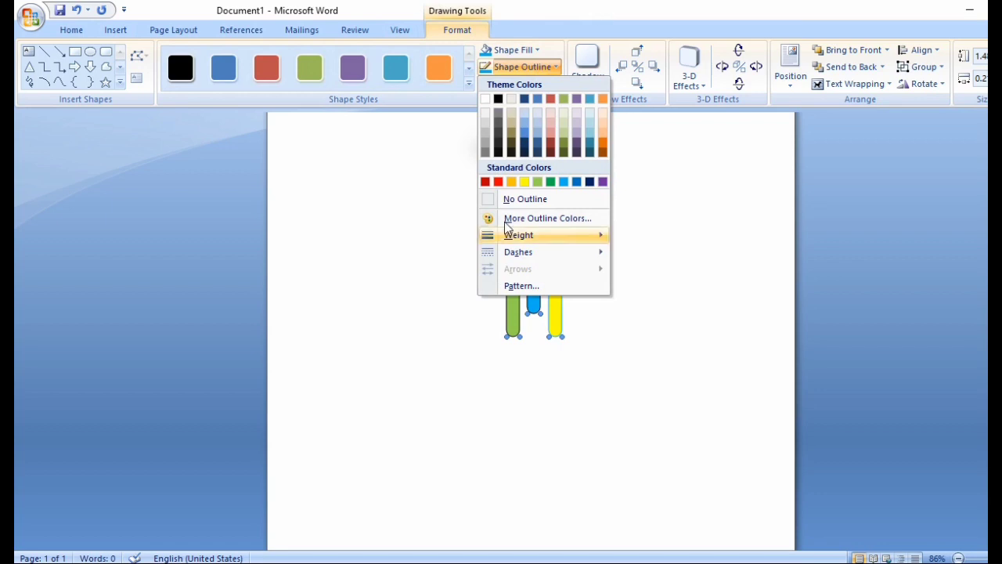
click(514, 199)
click(624, 329)
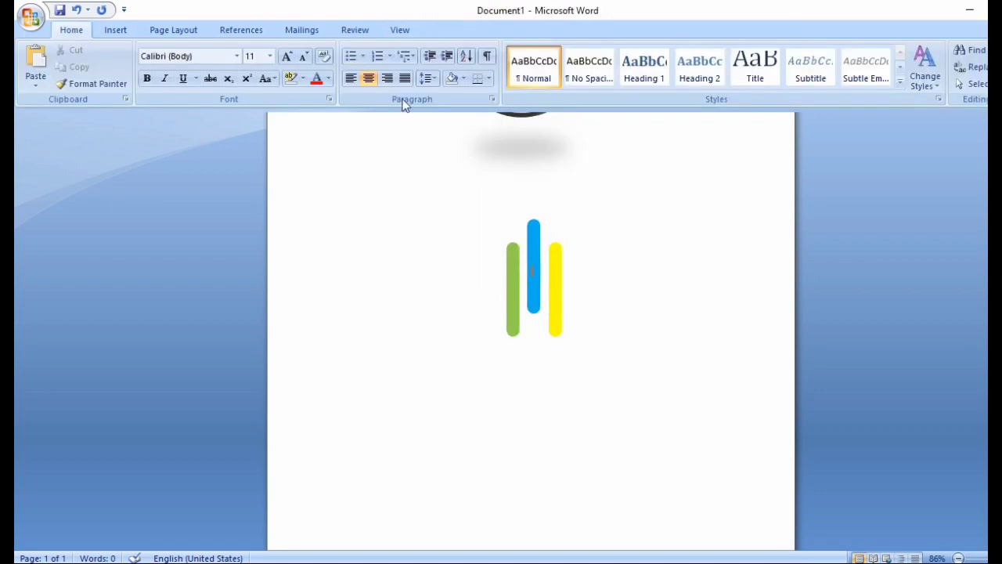
click(122, 29)
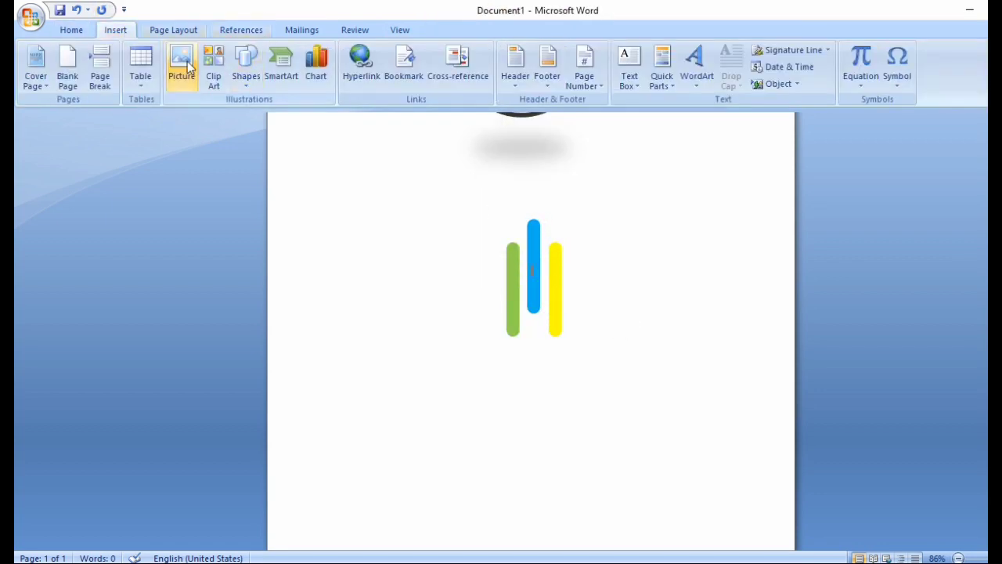
click(247, 82)
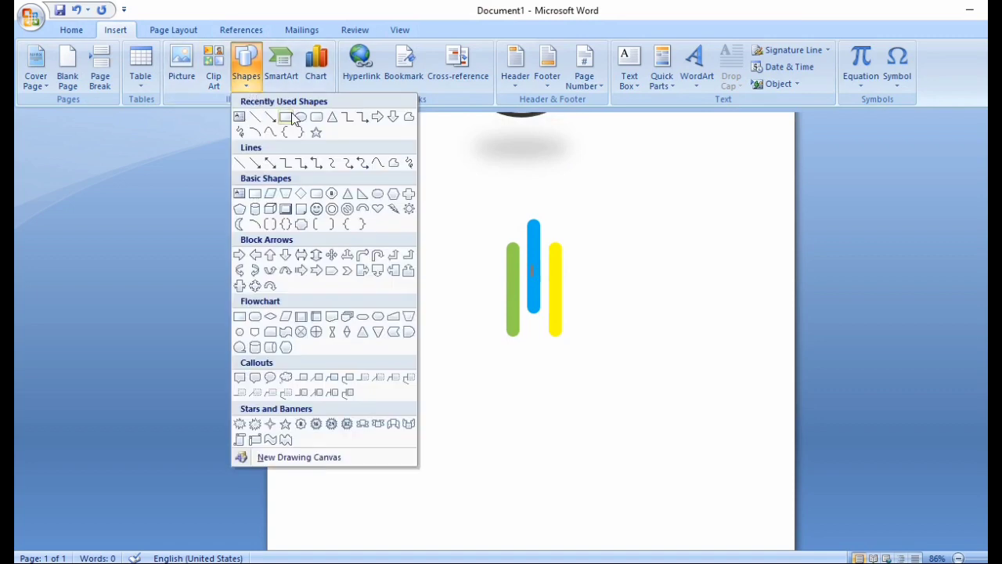
click(297, 124)
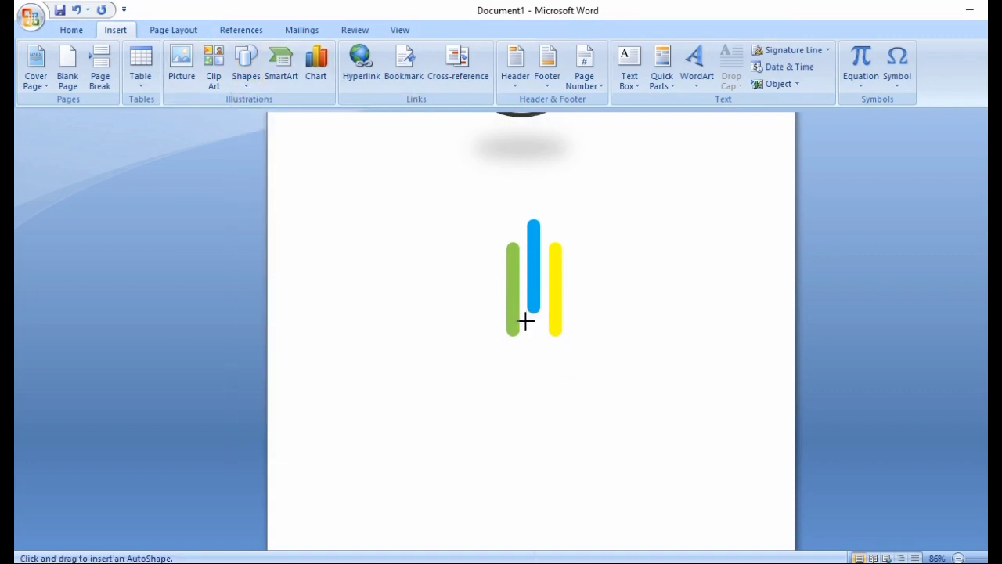
Step: Draw a small oval under the blue bar, fill it red, and remove its outline
drag(527, 321, 534, 329)
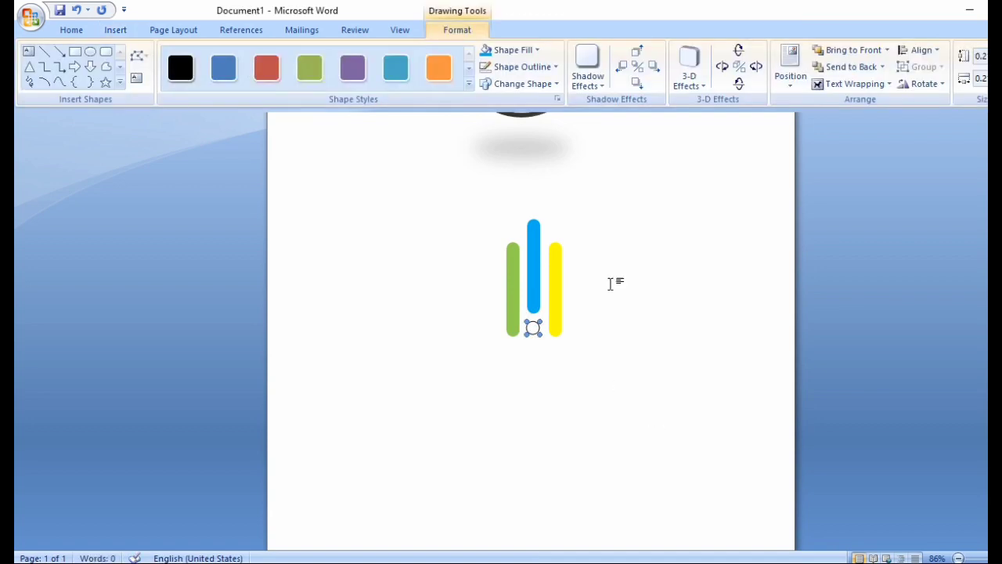
click(537, 53)
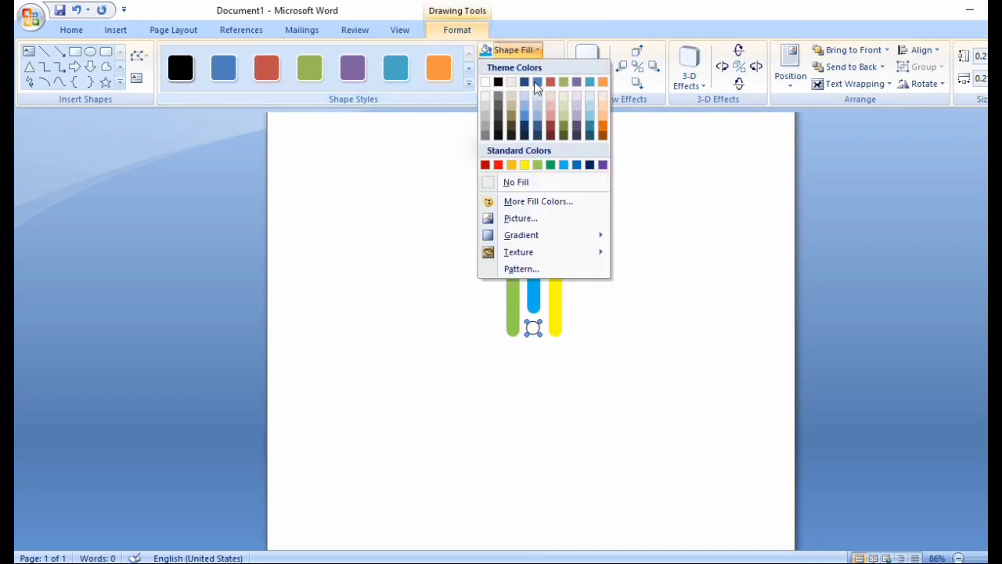
click(498, 166)
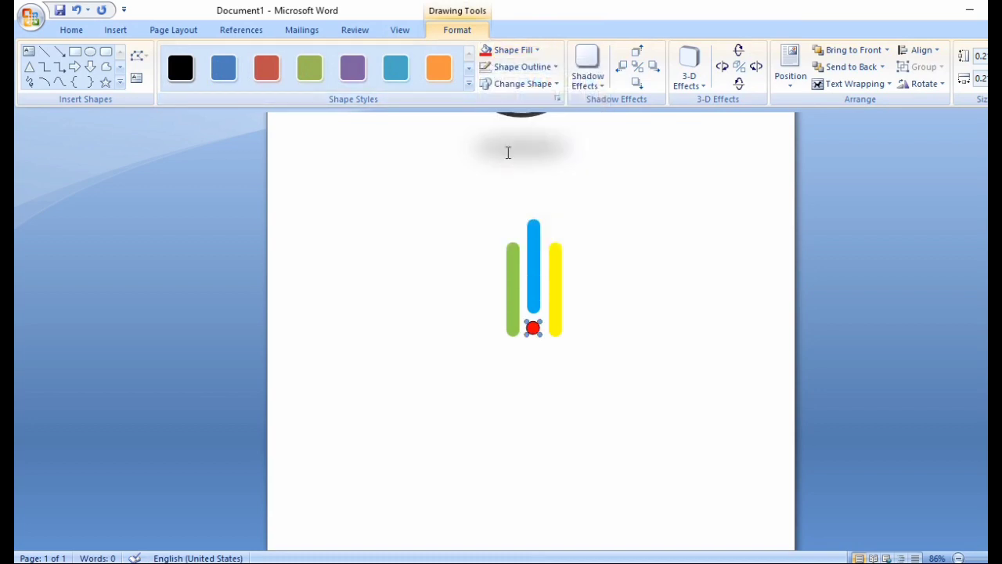
click(522, 67)
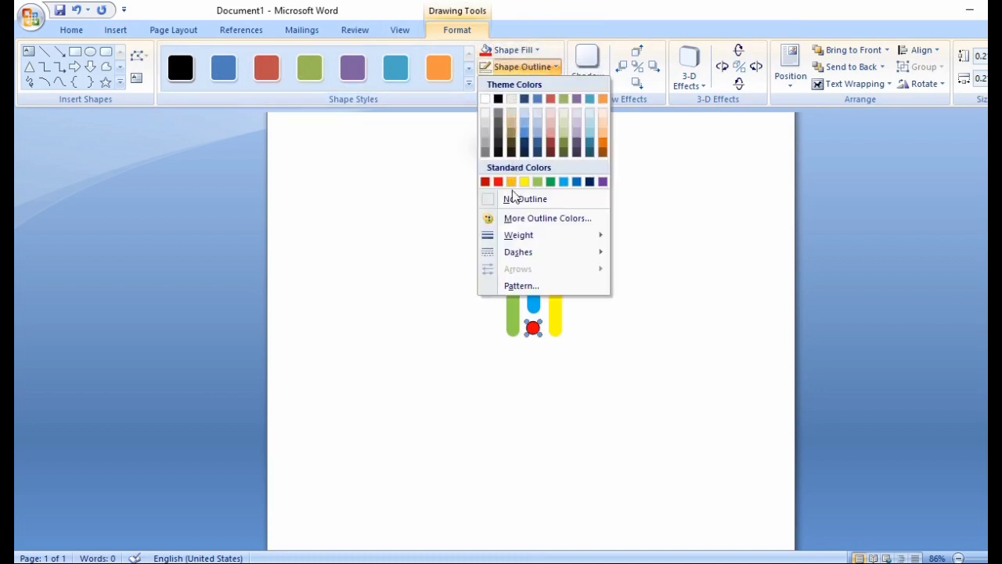
click(512, 199)
click(671, 395)
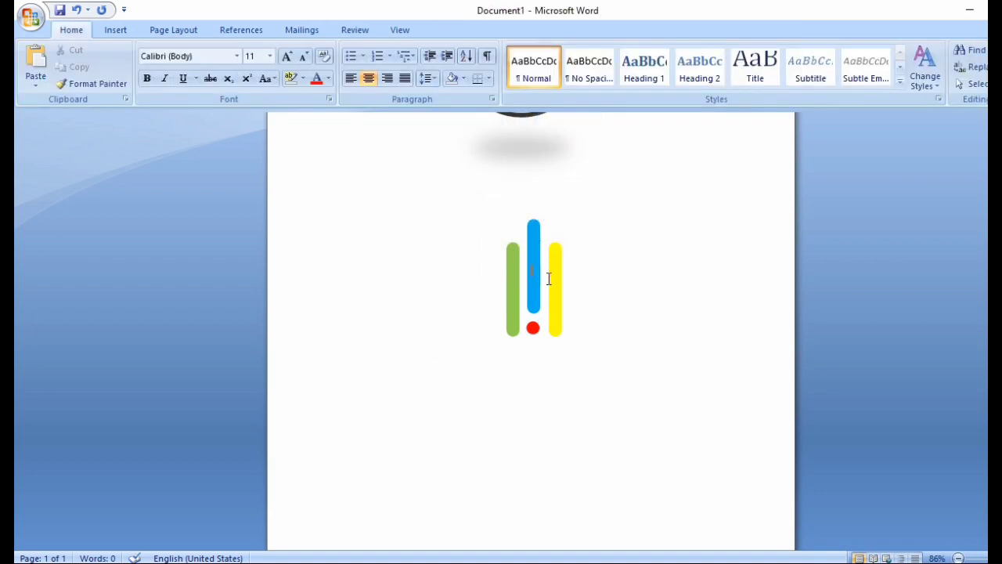
Step: Drag the red dot up to sit just beneath the blue bar, between green and yellow
key(Return)
key(Return)
key(Return)
key(Return)
key(Return)
click(532, 444)
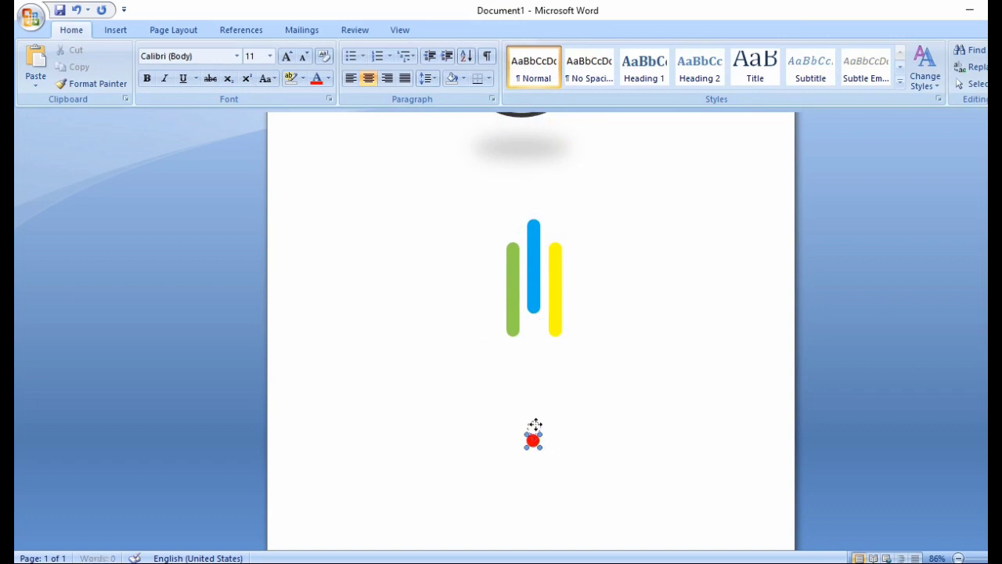
drag(536, 330, 535, 337)
drag(535, 330, 535, 331)
click(516, 405)
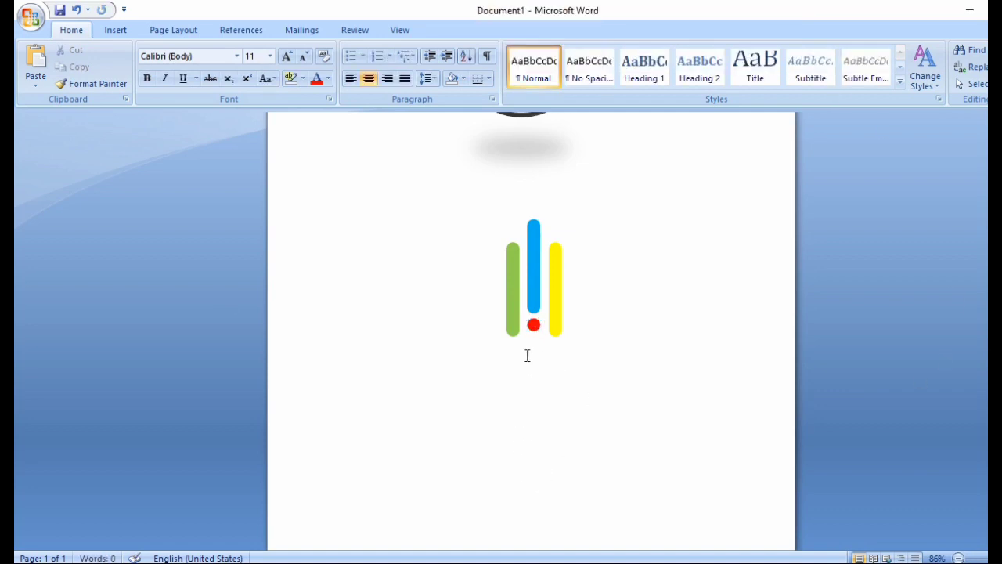
scroll(527, 355, down, 3)
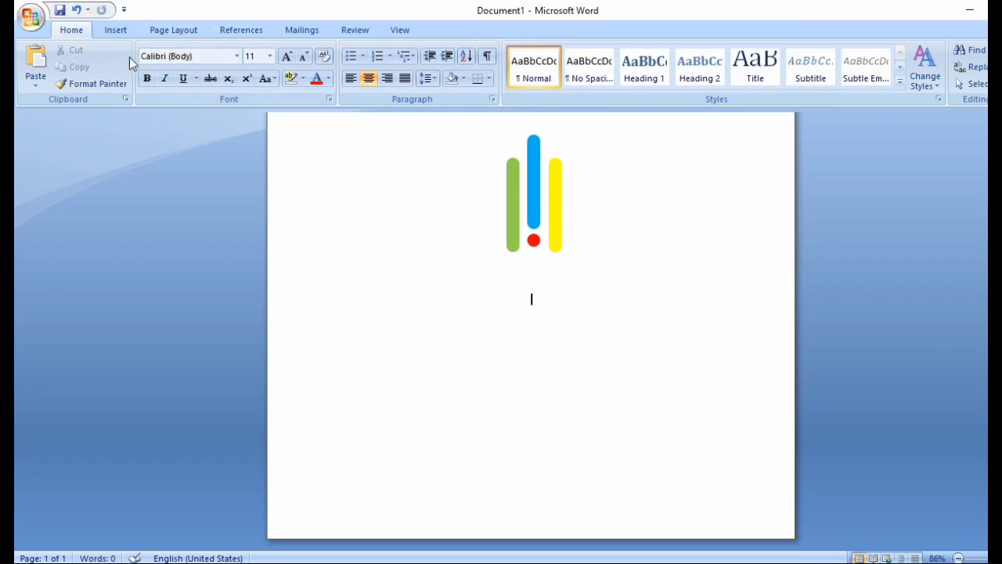
Step: Insert the SHAPE FRAME picture from the TASK folder into the document
click(123, 33)
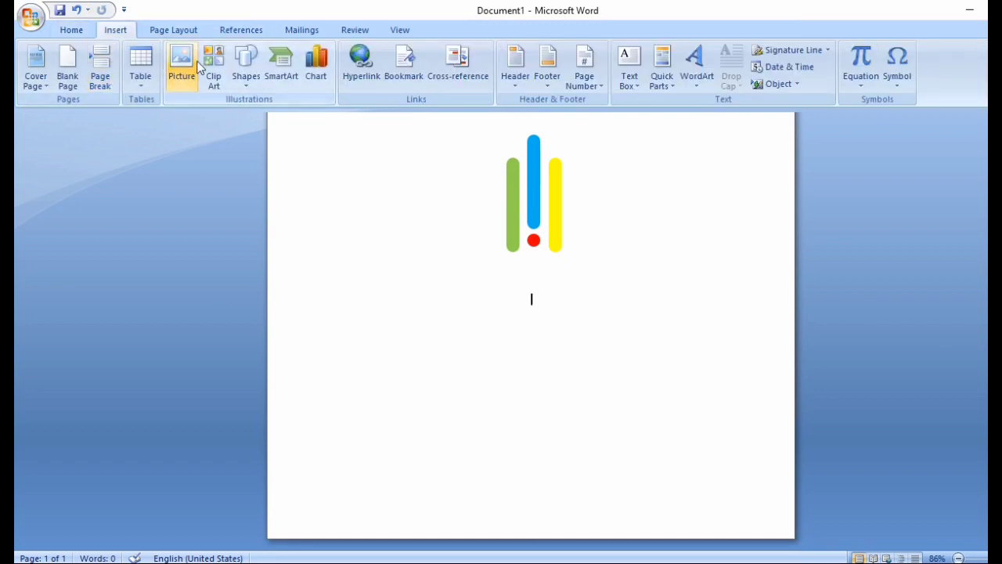
click(182, 83)
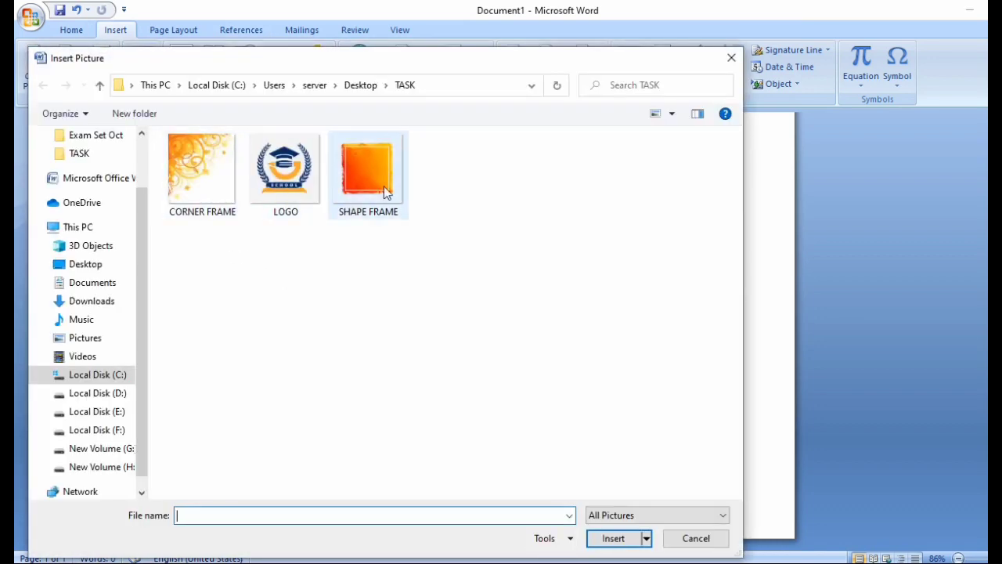
click(383, 186)
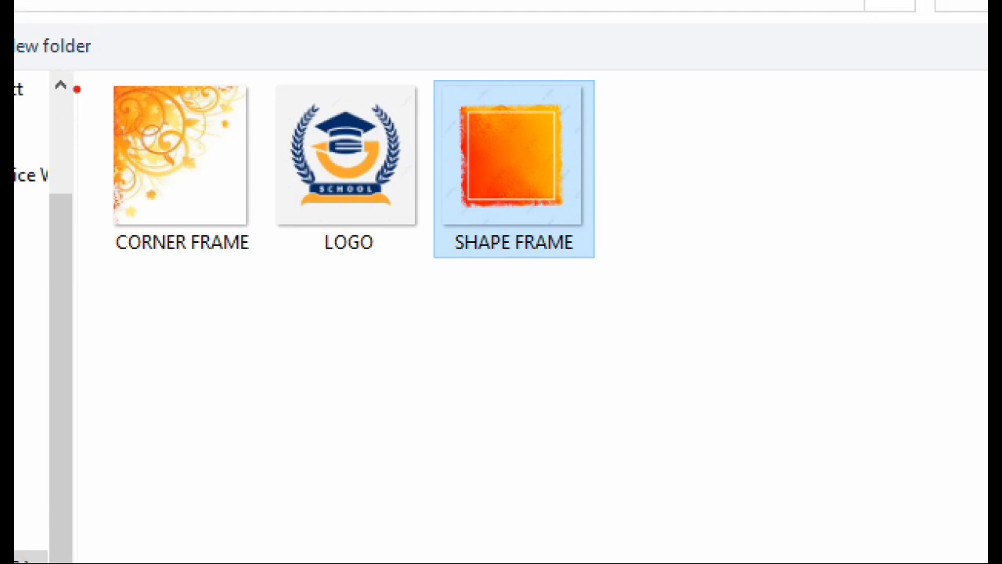
drag(86, 67, 125, 261)
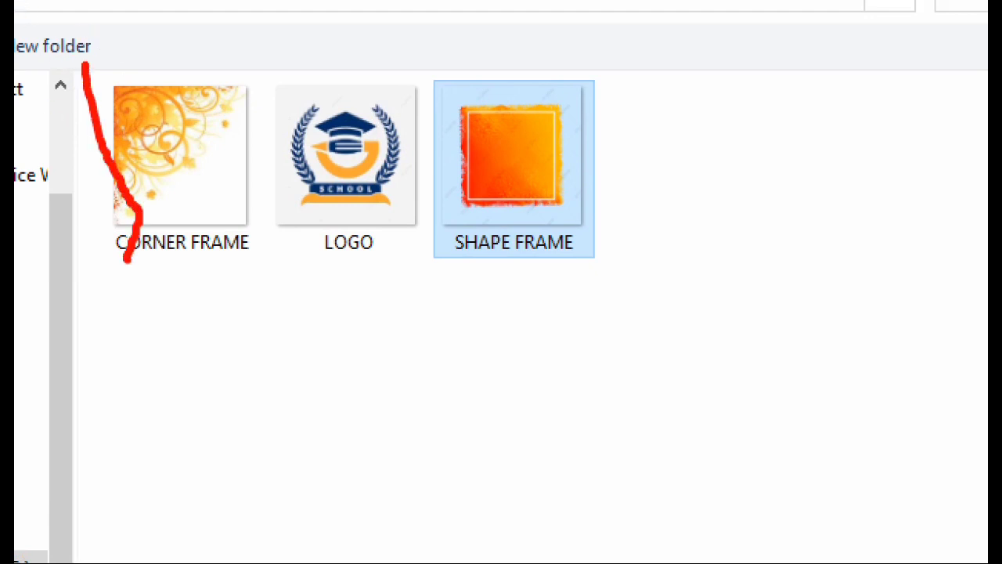
mouse_move(89, 55)
mouse_down()
mouse_move(112, 122)
mouse_move(339, 321)
mouse_move(509, 317)
mouse_move(578, 293)
mouse_move(618, 302)
mouse_up()
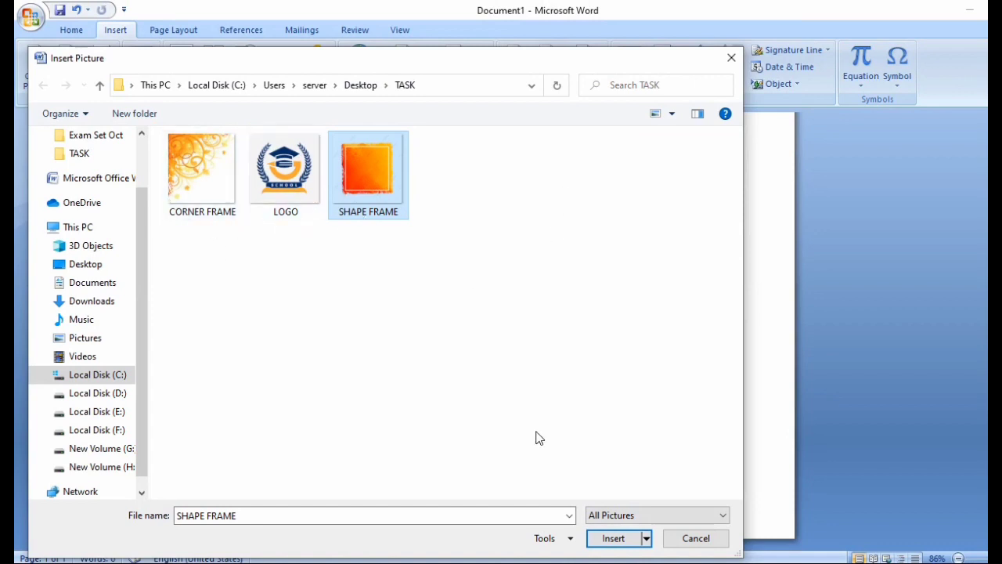
click(611, 538)
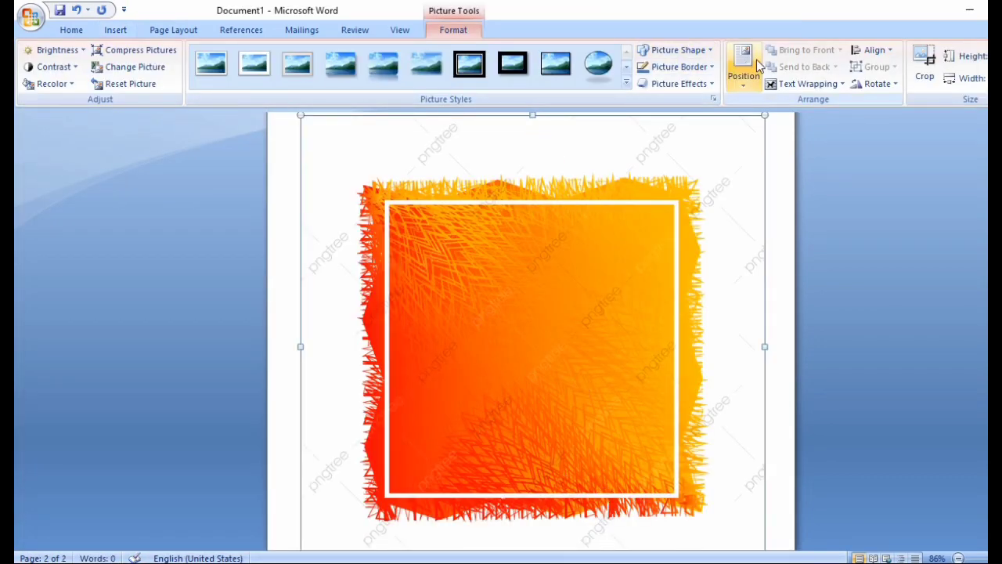
Step: Crop the frame picture's top, left, bottom and right edges in to the orange border
click(913, 65)
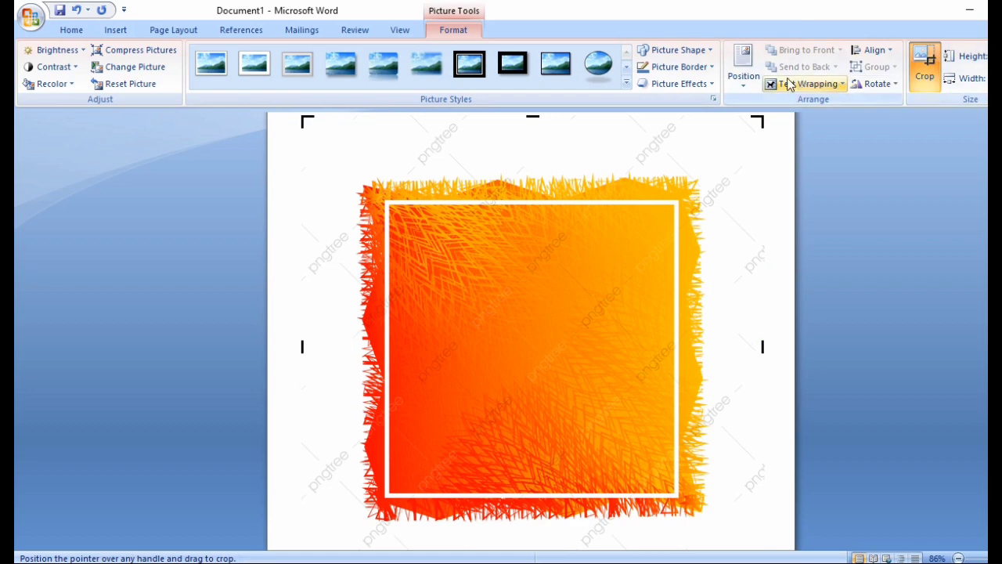
drag(529, 123, 530, 205)
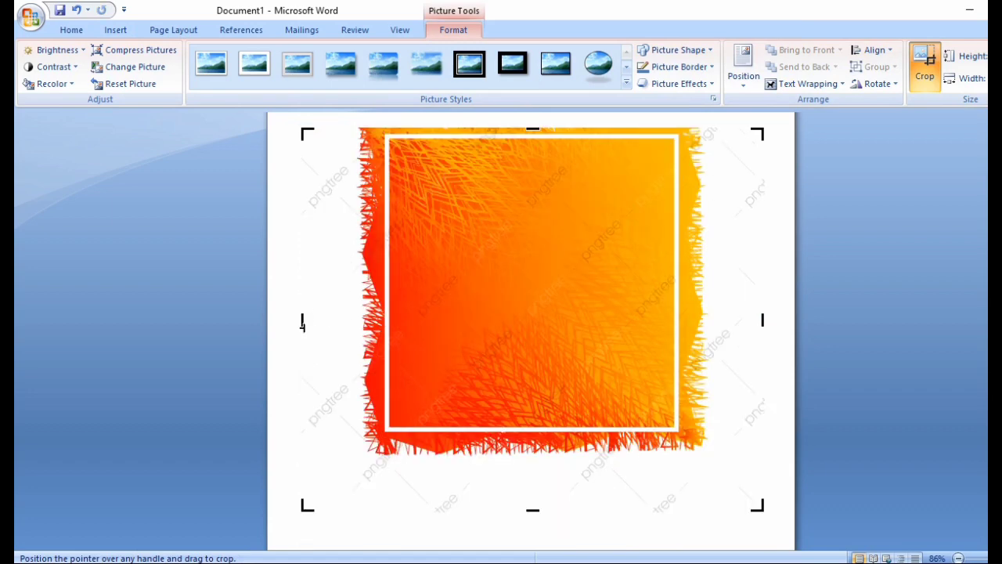
drag(302, 323, 375, 329)
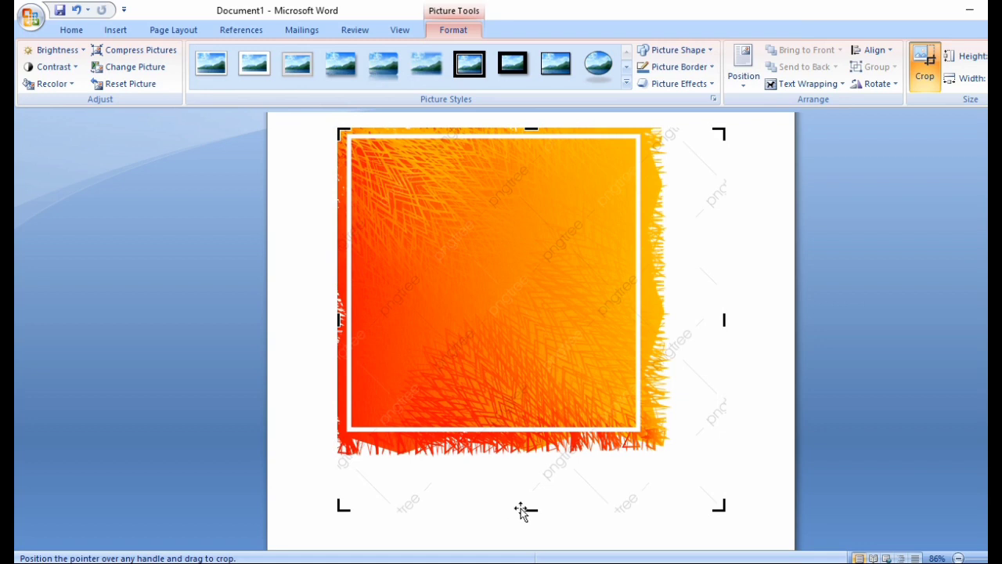
drag(532, 507, 539, 436)
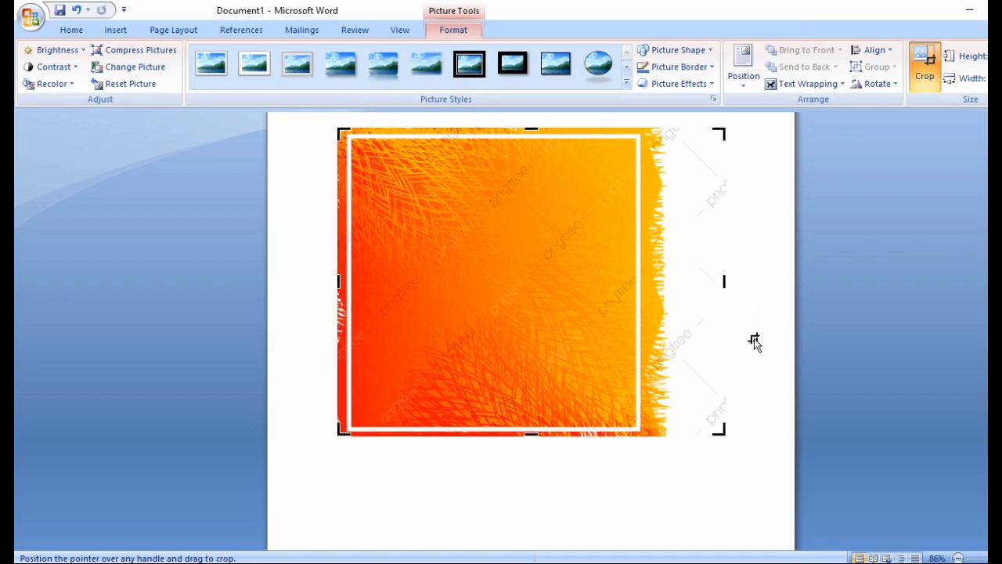
drag(726, 285, 648, 321)
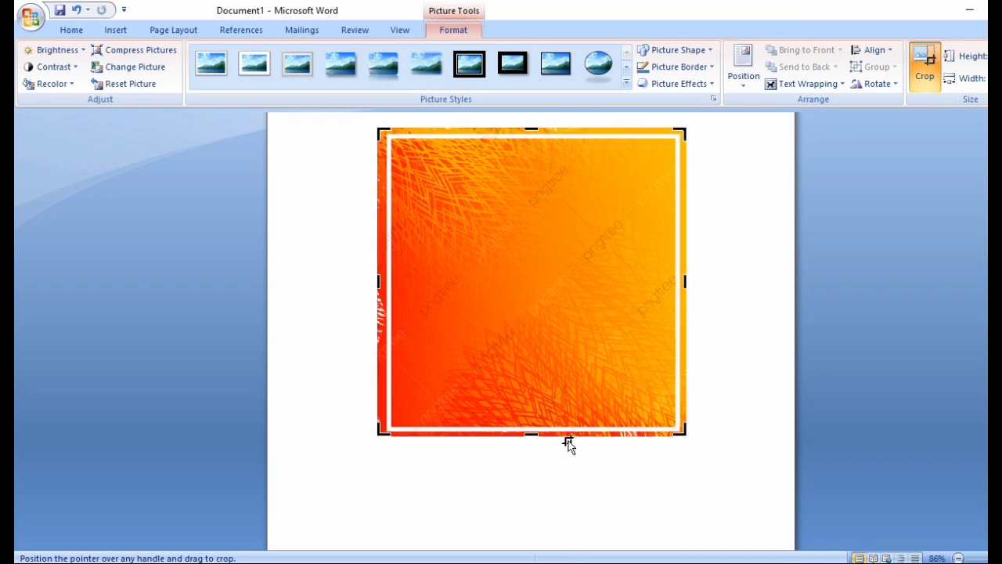
scroll(560, 444, up, 3)
scroll(550, 443, down, 2)
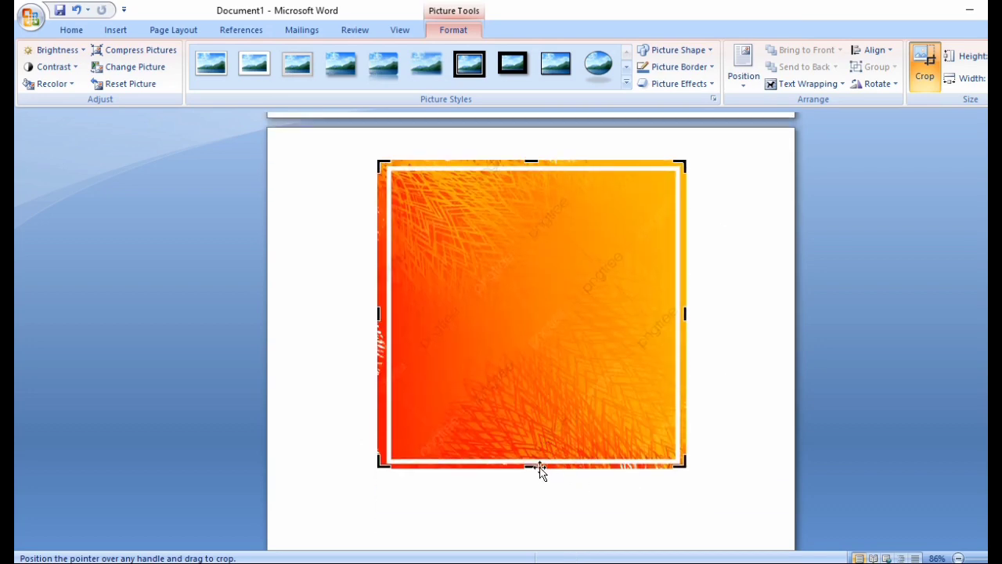
mouse_move(532, 468)
mouse_down()
mouse_move(548, 324)
mouse_move(535, 481)
mouse_move(537, 463)
mouse_up()
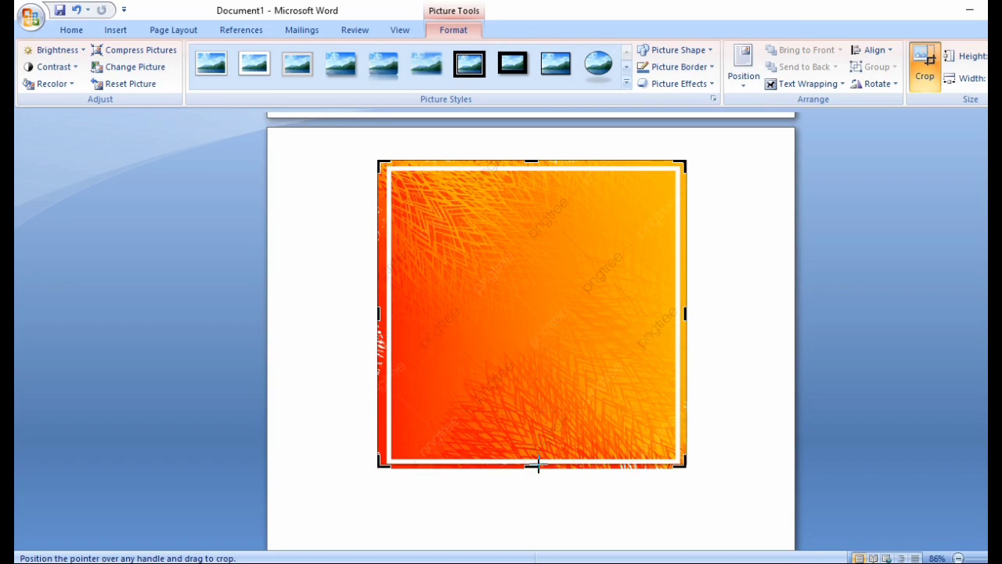
click(763, 466)
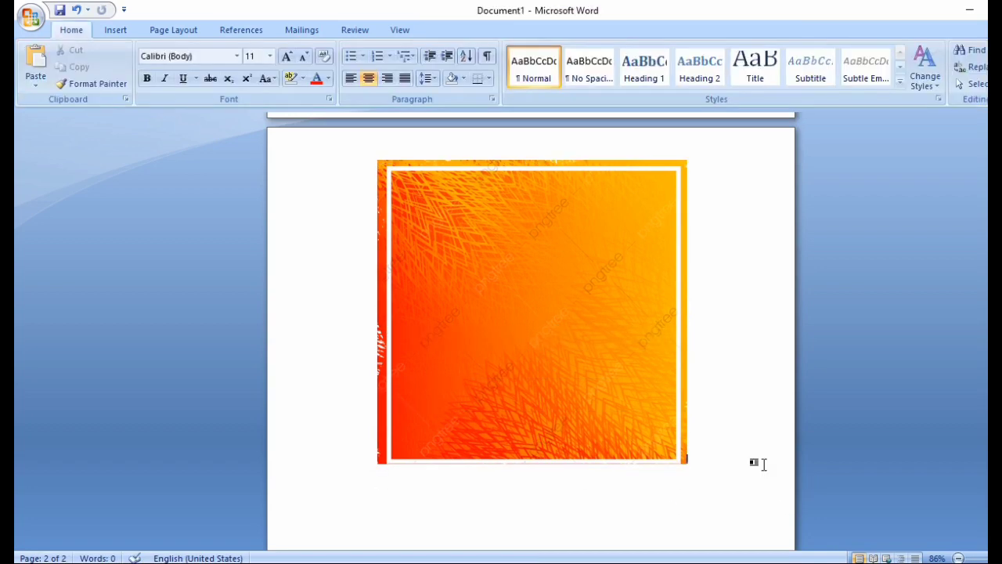
Step: Undo the last crop and squash the frame picture into a wide landscape card on page 1
key(ctrl+z)
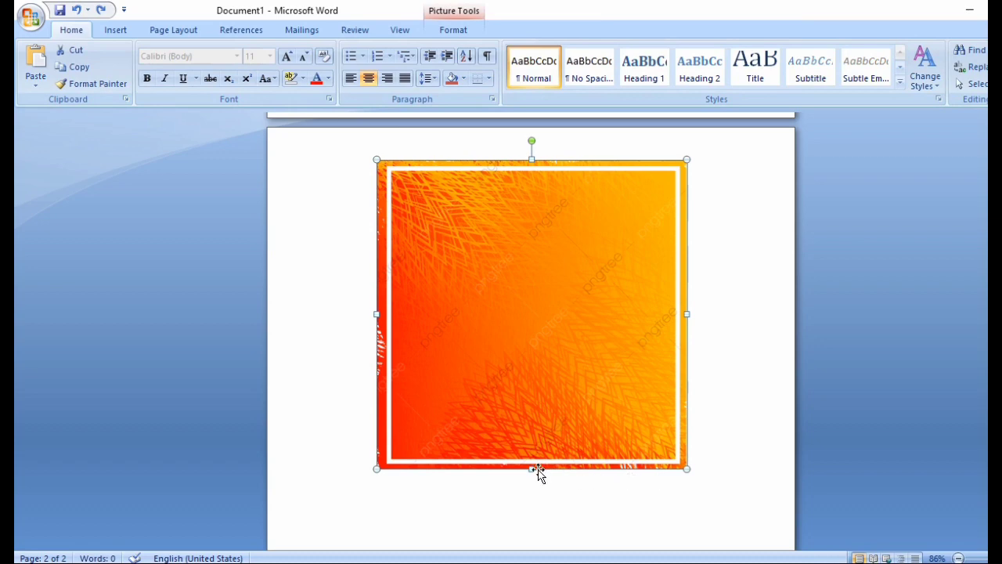
drag(537, 470, 552, 349)
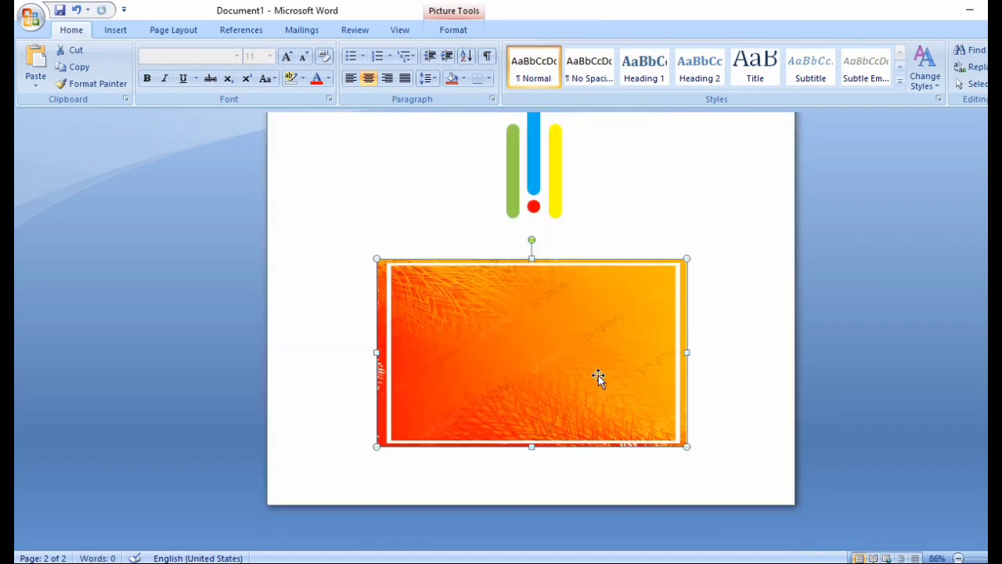
scroll(598, 375, up, 4)
scroll(598, 375, down, 3)
scroll(598, 375, up, 7)
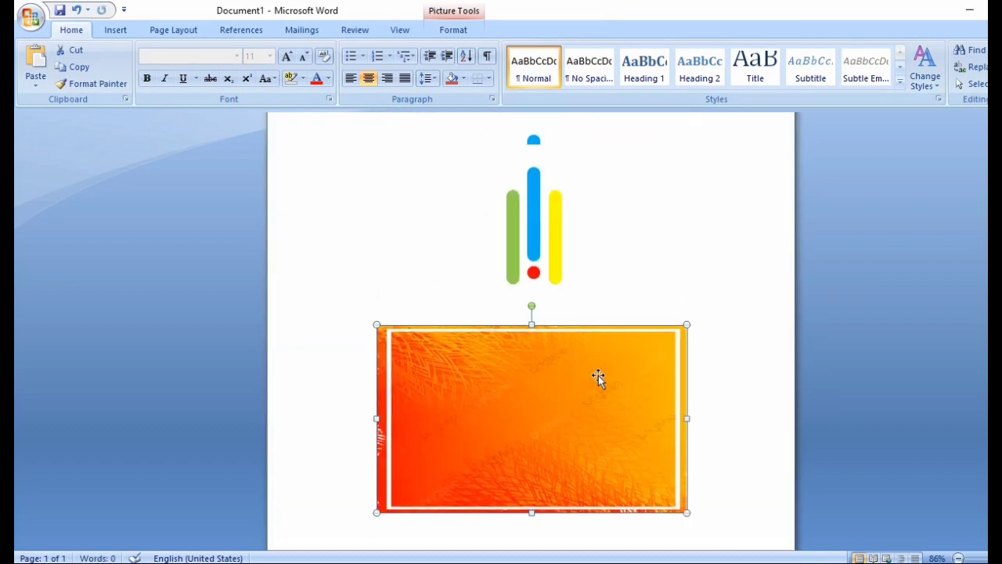
scroll(598, 375, down, 2)
scroll(599, 376, down, 4)
click(117, 33)
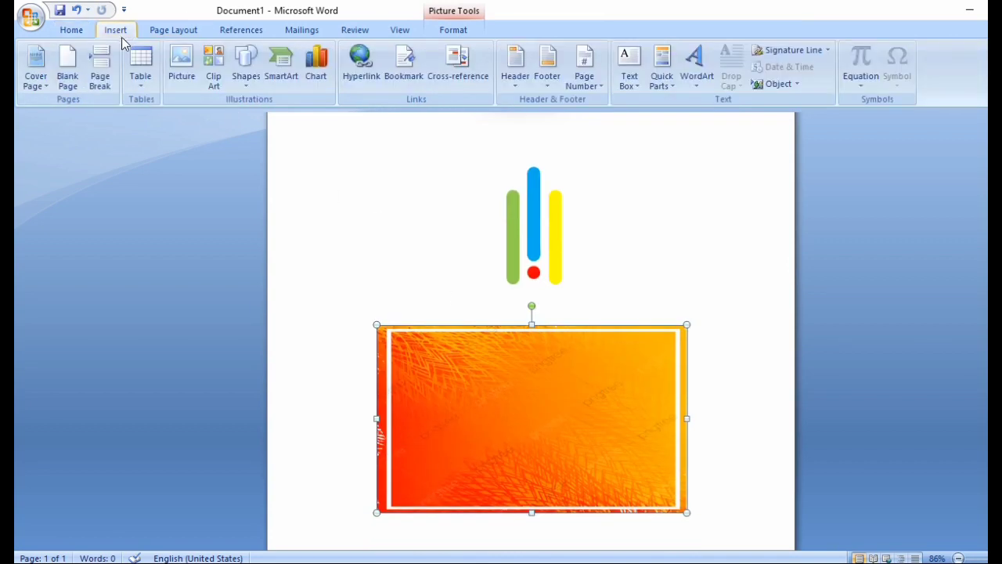
click(246, 76)
Step: Draw a rectangle inside the frame's white border, make it a text box, and delete an accidentally pasted screenshot
click(286, 116)
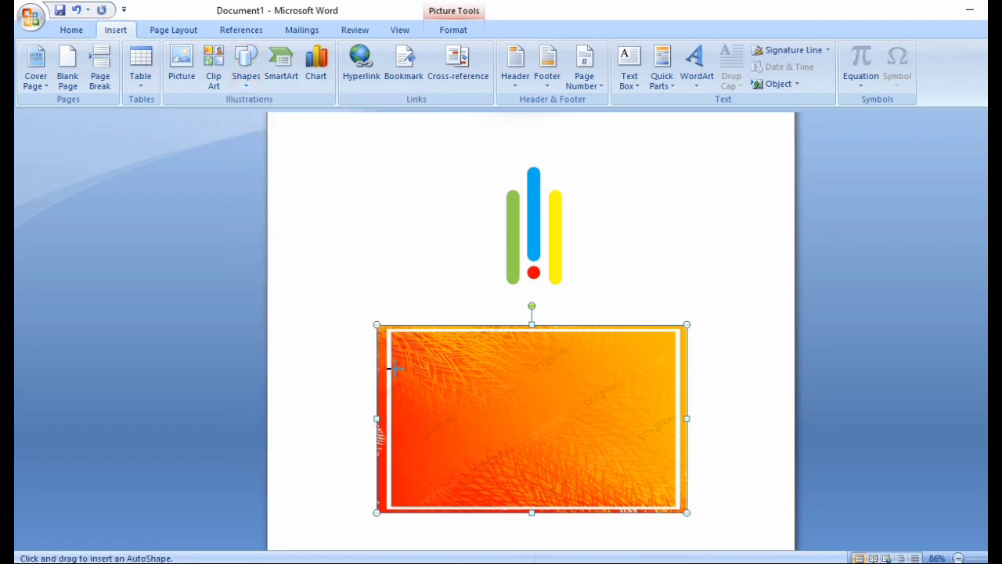
mouse_move(398, 335)
mouse_down()
mouse_move(414, 399)
mouse_move(495, 458)
mouse_move(630, 510)
mouse_move(670, 501)
mouse_up()
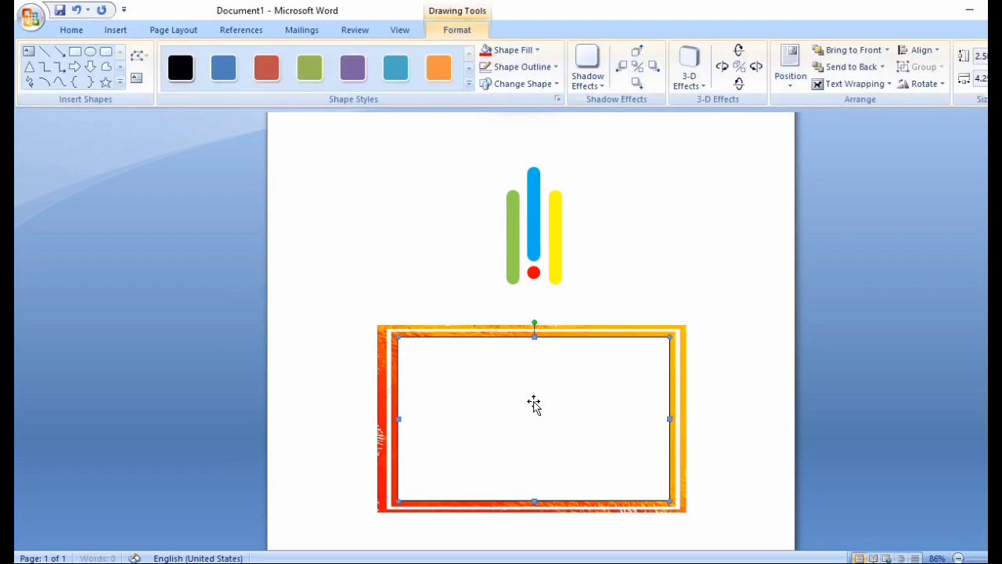
right_click(520, 396)
click(588, 456)
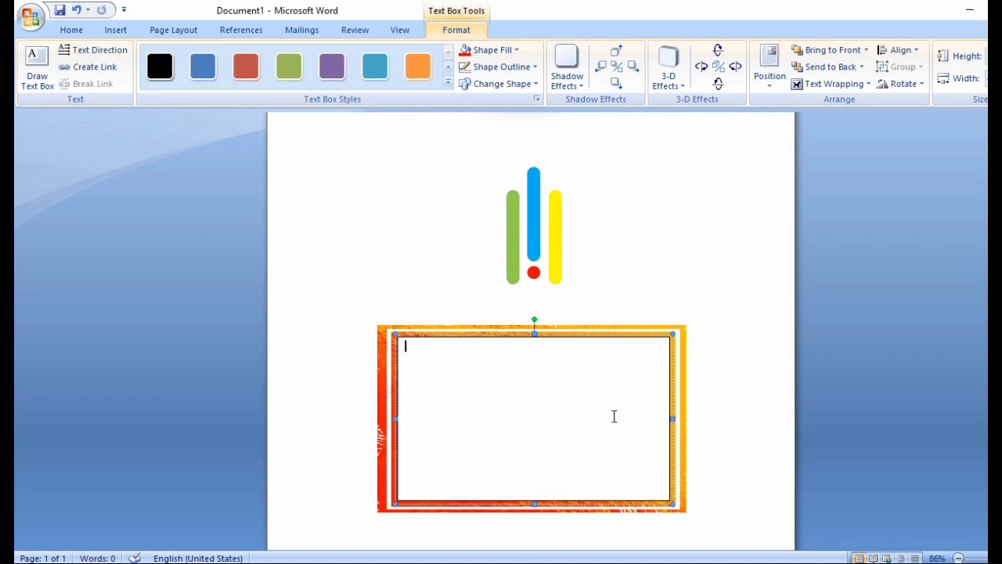
key(ctrl+v)
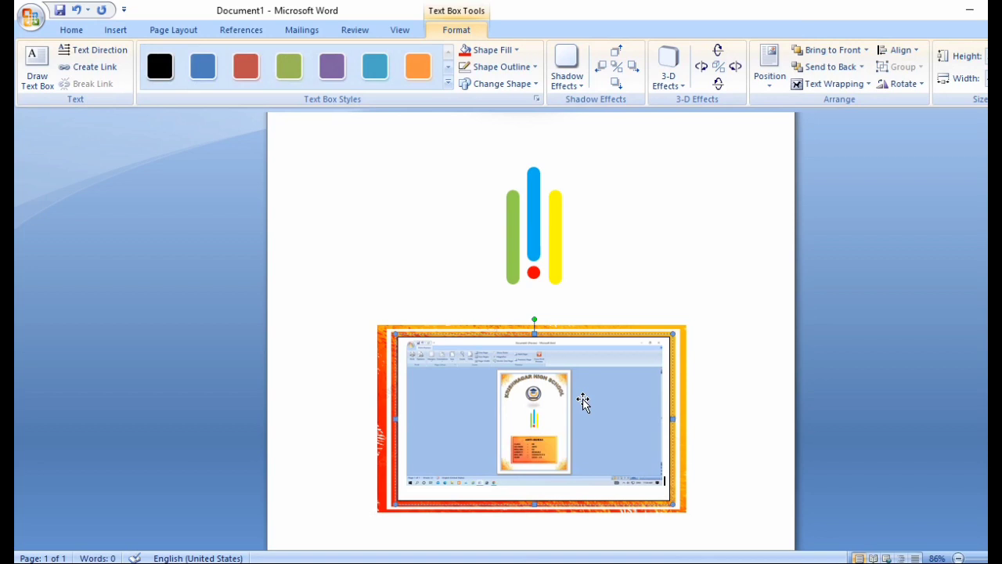
click(546, 409)
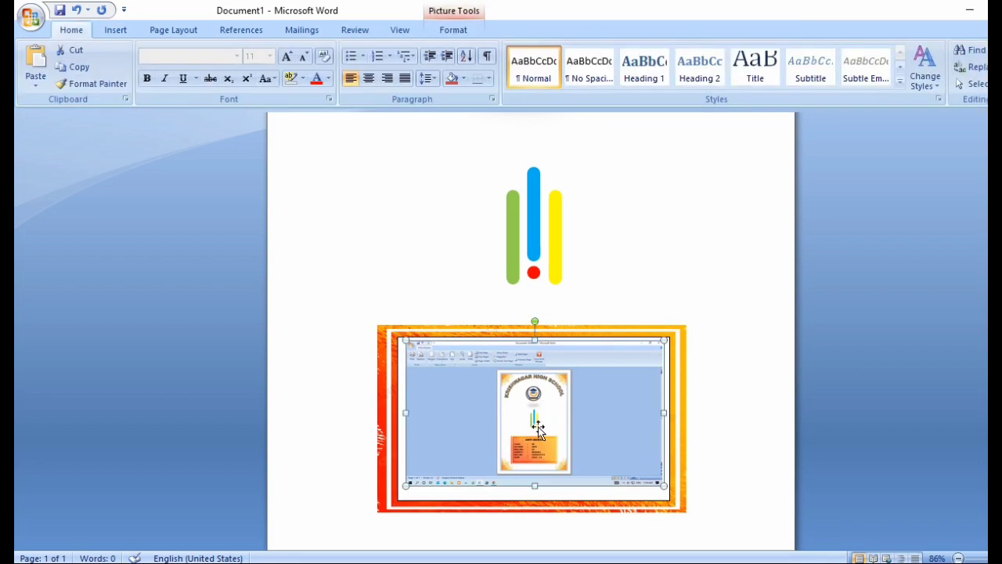
key(Delete)
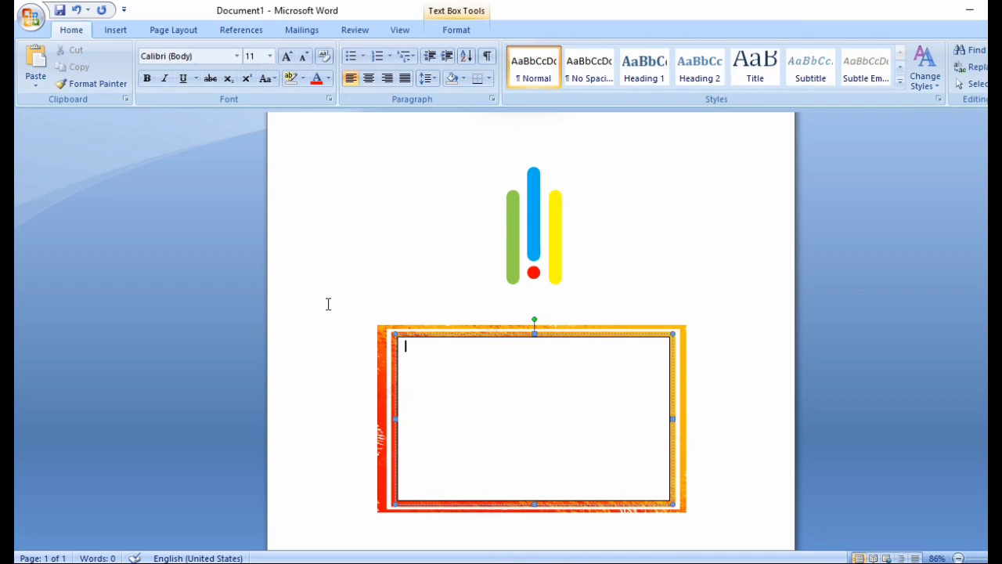
Step: Type the student's name centred, then a left-aligned line with class XII and section ARTS
click(369, 79)
key(Return)
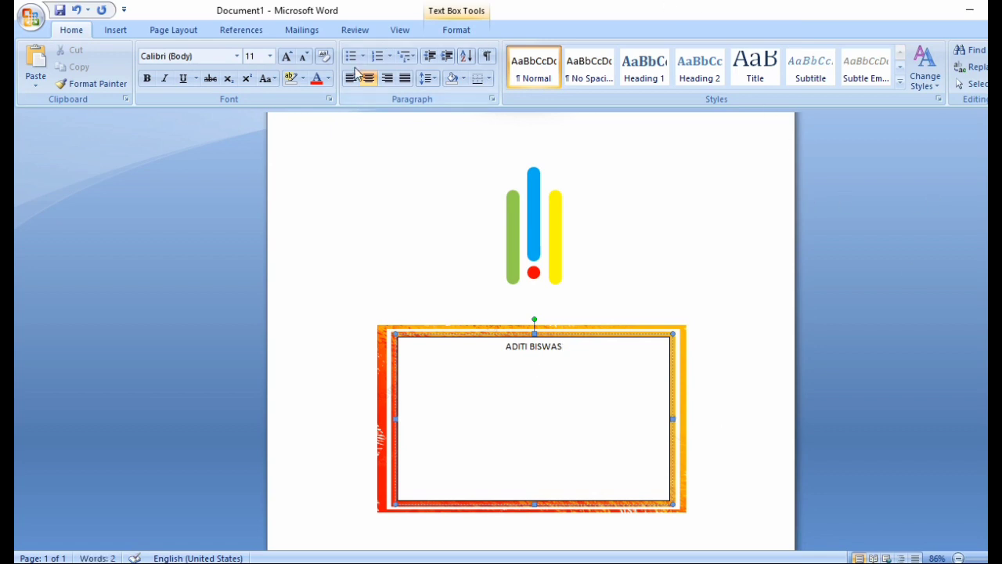
click(350, 80)
text(CL)
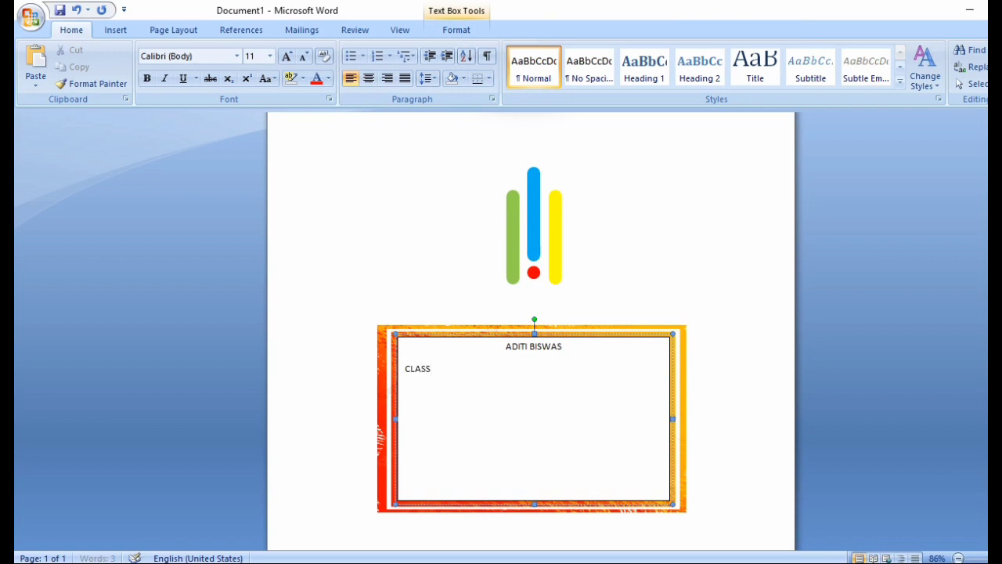
text(:)
key(Tab)
text(XII SECT)
key(BackSpace)
text(:)
key(Tab)
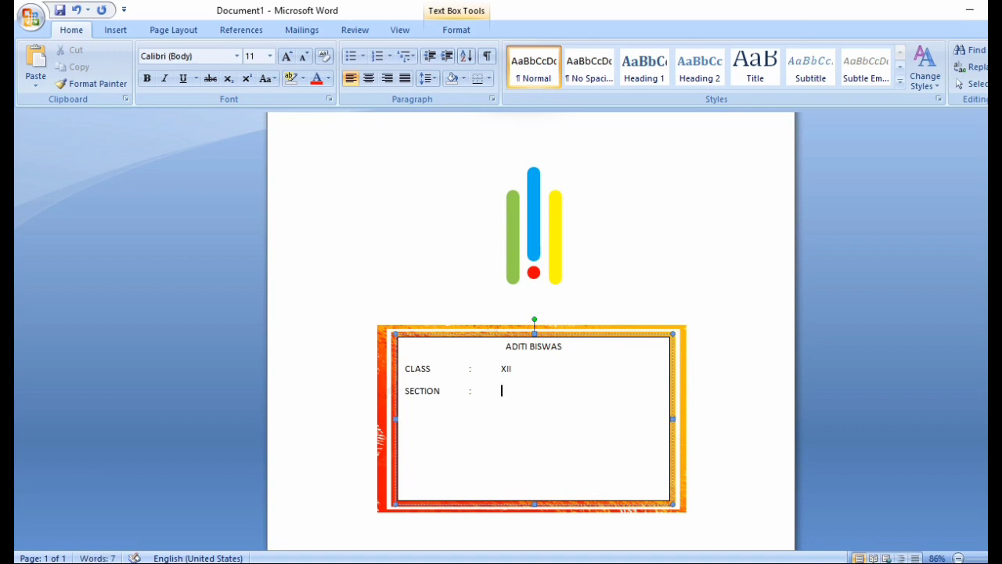
text(ARTS)
key(Return)
Step: Add the ROLL NO. and REG. NO. lines with the student's roll and registration numbers
text(RO)
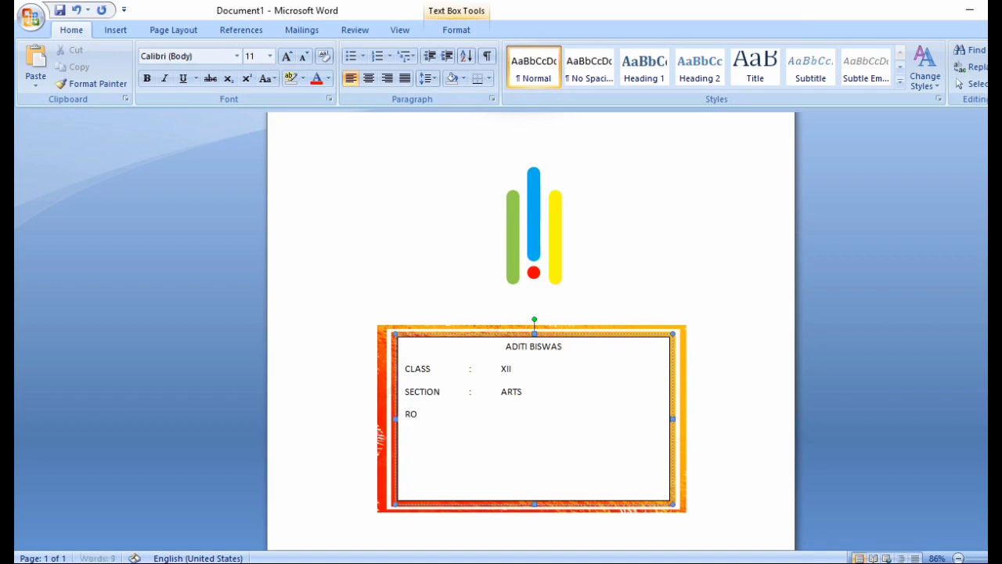
text(LL NO)
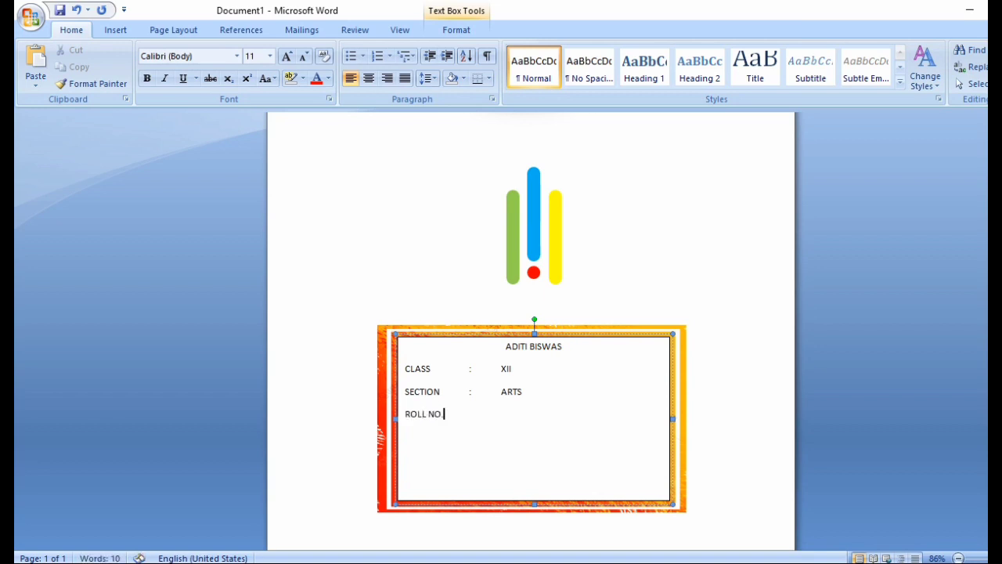
text(.)
key(Tab)
text(:)
key(Tab)
text(2)
key(Return)
text(REG. NO.)
key(Tab)
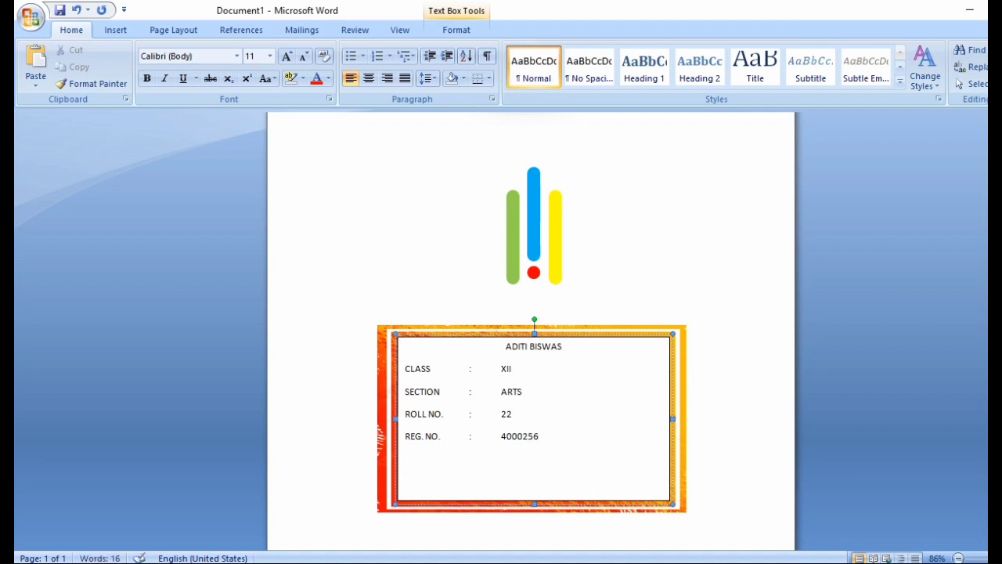
key(Return)
Step: Add the SUBJECT : BENGALI and YEAR : 2022 - 23 lines
text(SUBJECT)
key(Tab)
text(:)
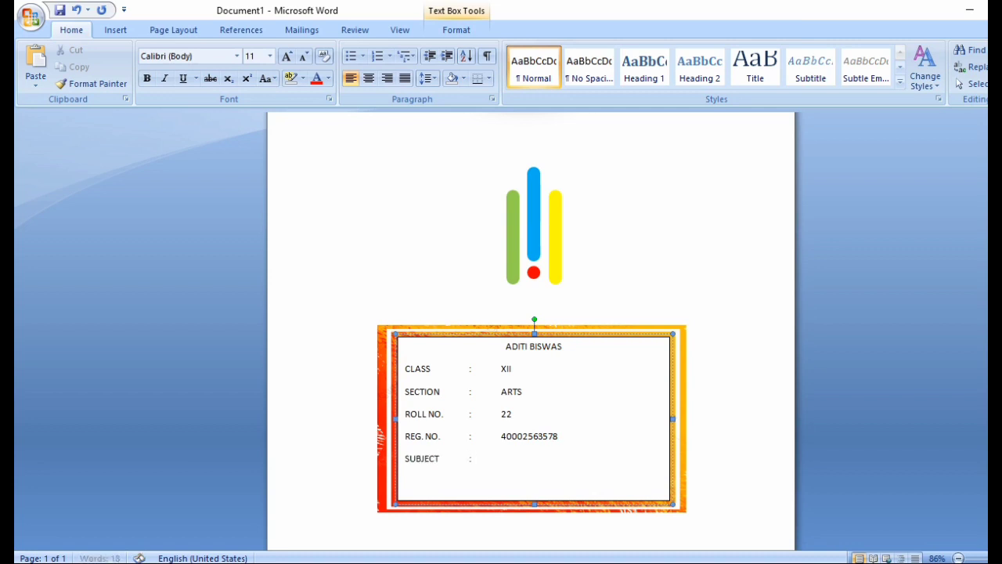
key(Tab)
text(BENGALI)
key(Return)
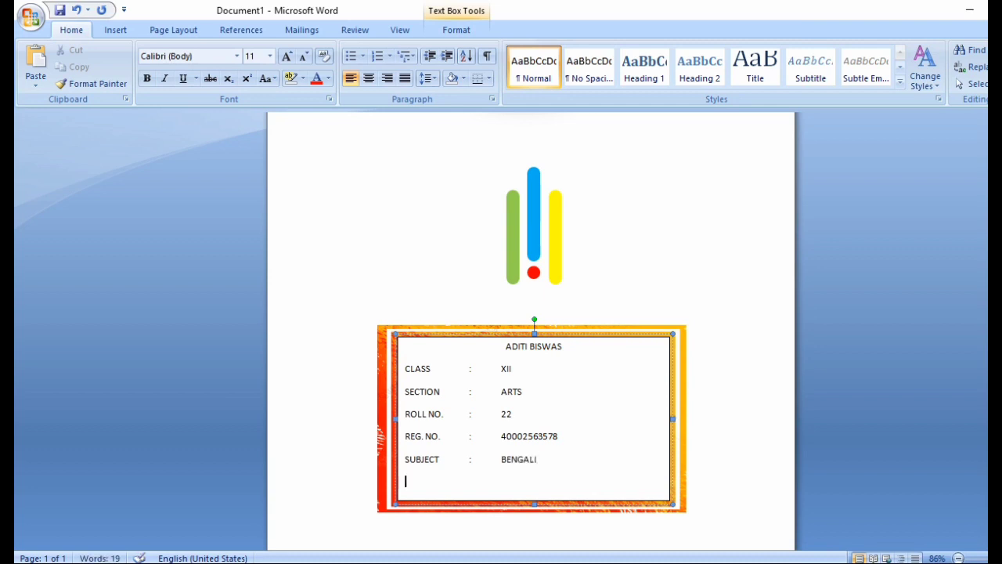
text(YEAR)
key(Tab)
text(:)
key(Tab)
text(2022 - 23)
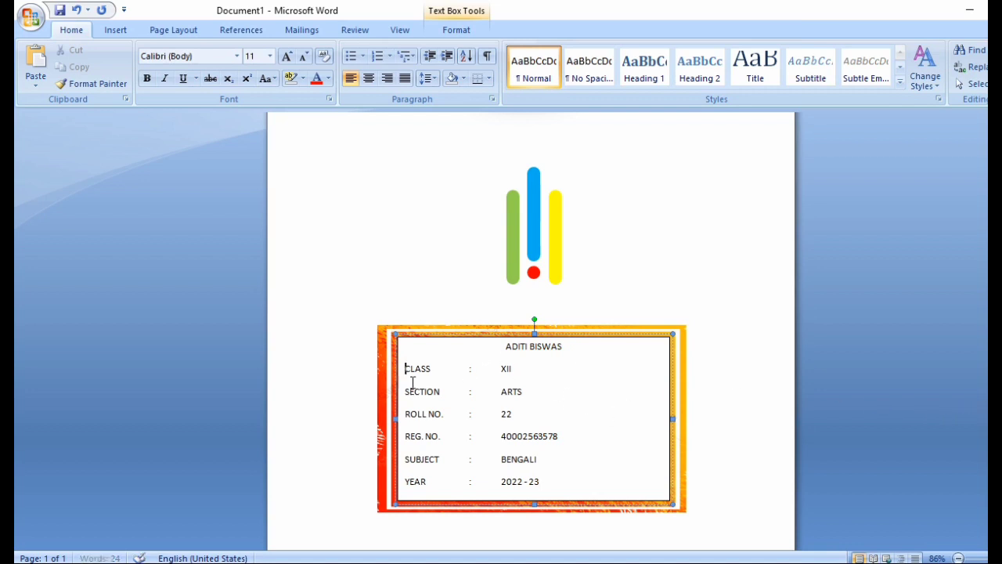
Step: Remove the space after paragraphs across the six detail lines from CLASS to YEAR
drag(404, 365, 575, 483)
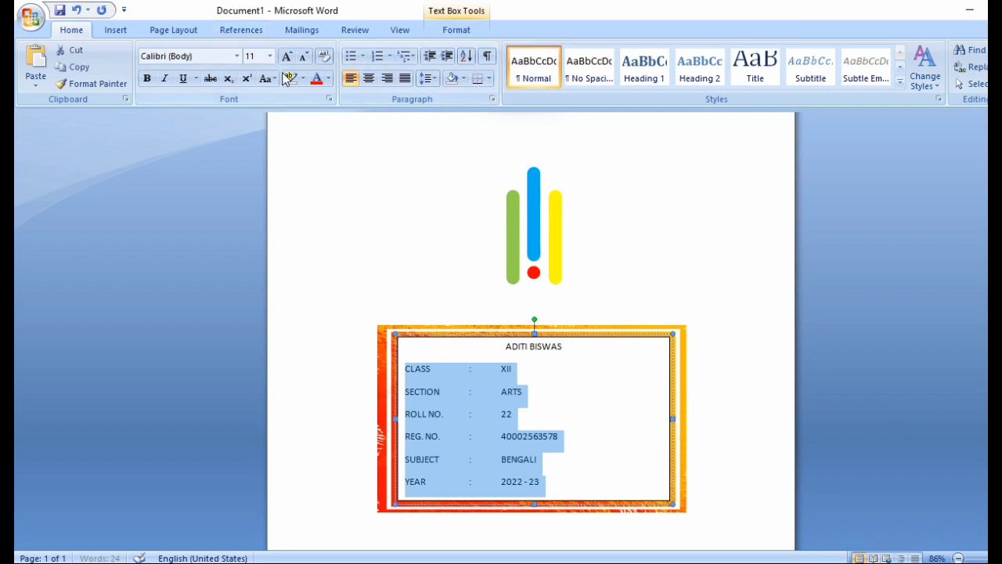
click(441, 81)
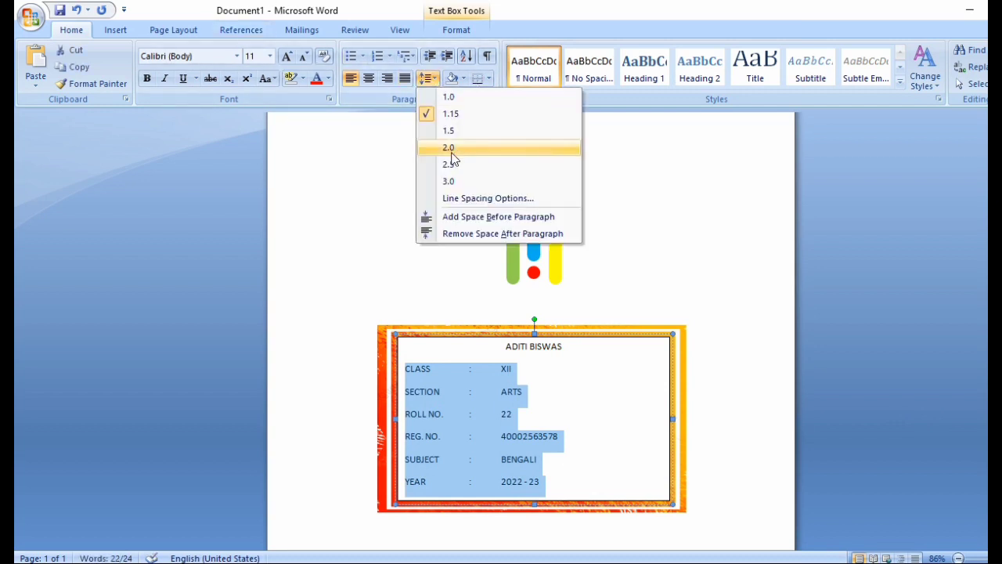
click(460, 234)
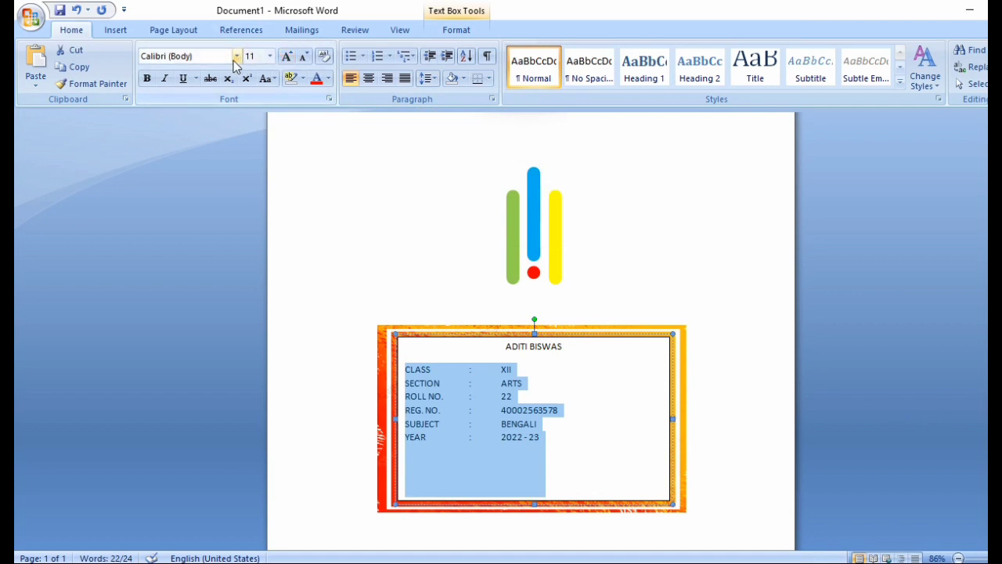
Step: Set the six detail lines in Eras Bold ITC at 16 pt
key(alt+h)
key(f)
key(f)
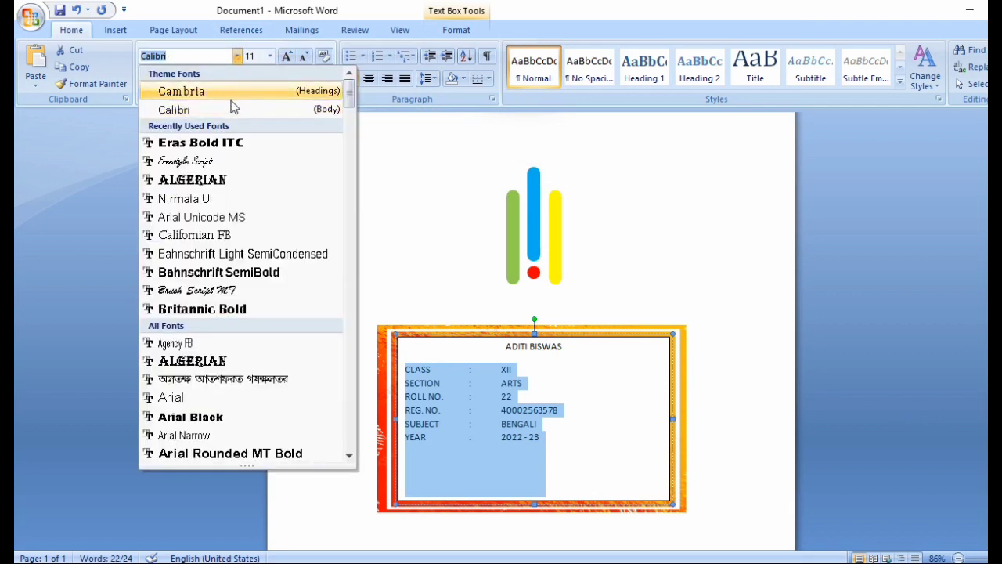
click(250, 144)
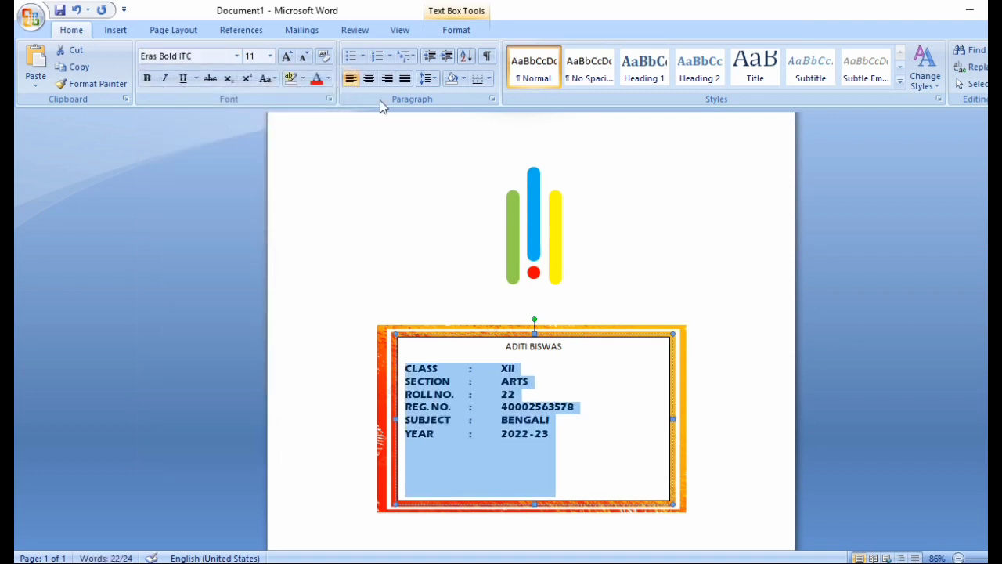
click(287, 57)
click(287, 57)
click(287, 56)
click(287, 57)
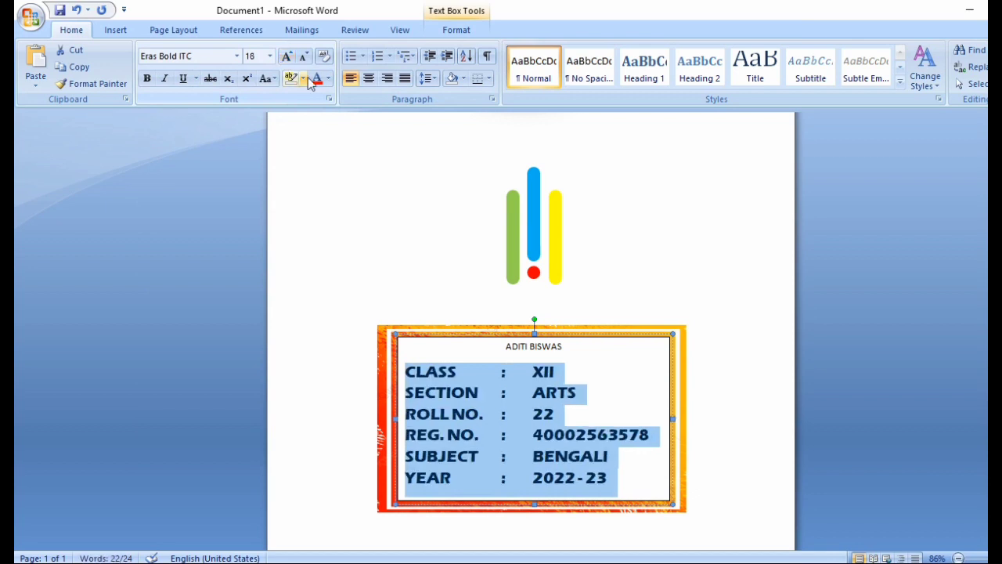
click(487, 352)
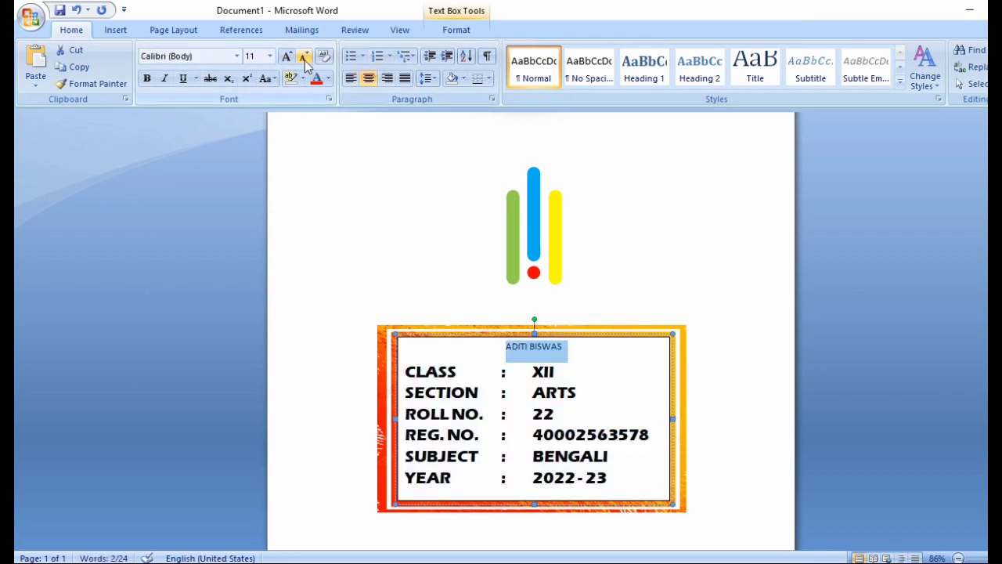
drag(397, 384, 405, 480)
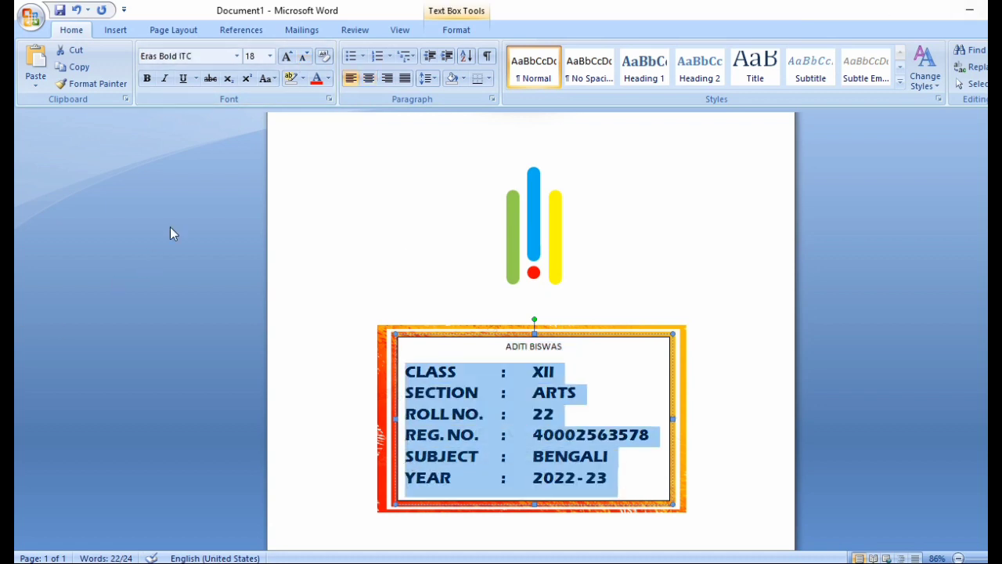
click(304, 62)
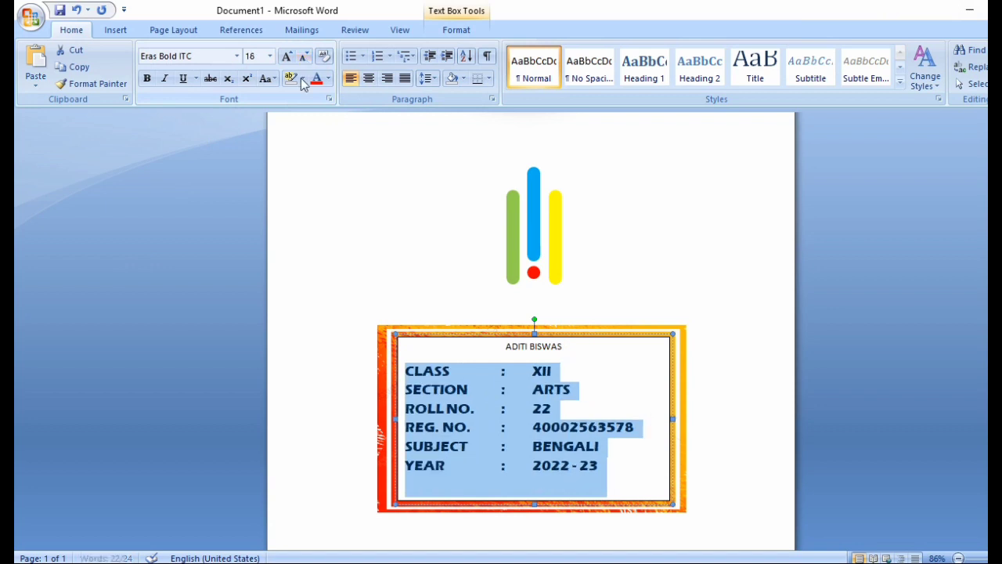
click(479, 348)
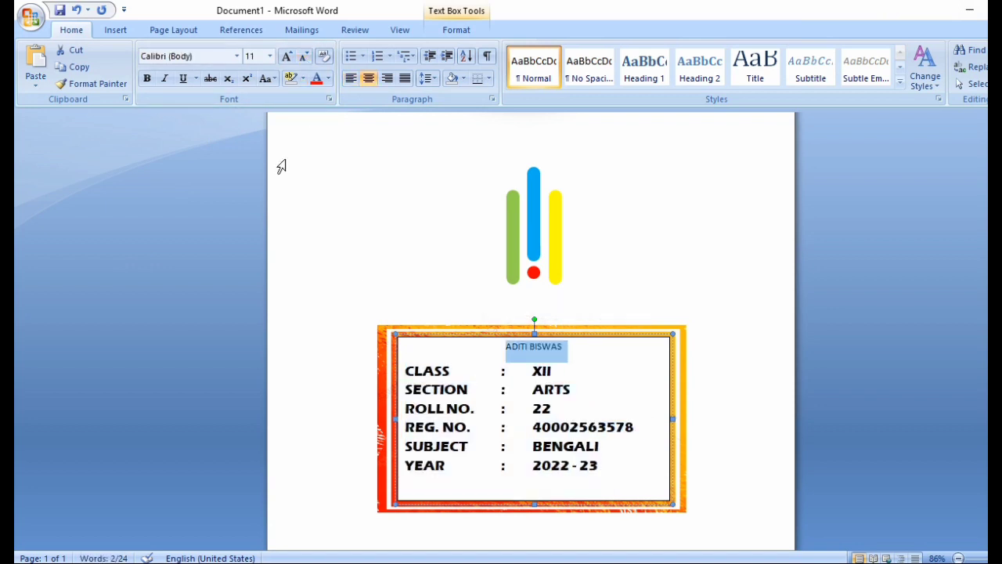
Step: Format the name heading in Algerian, grow it four steps to 20 pt, and make it bold
click(236, 57)
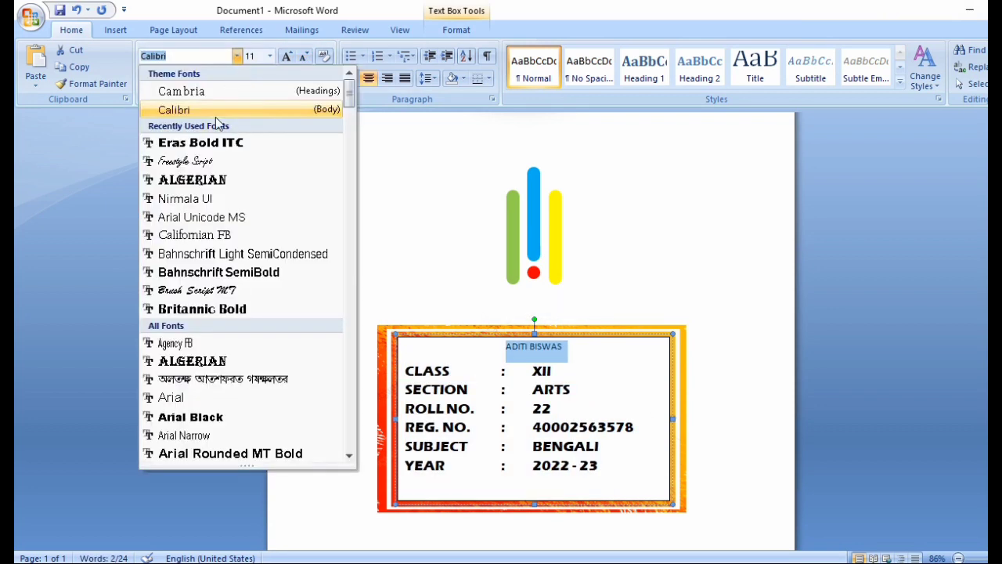
click(208, 180)
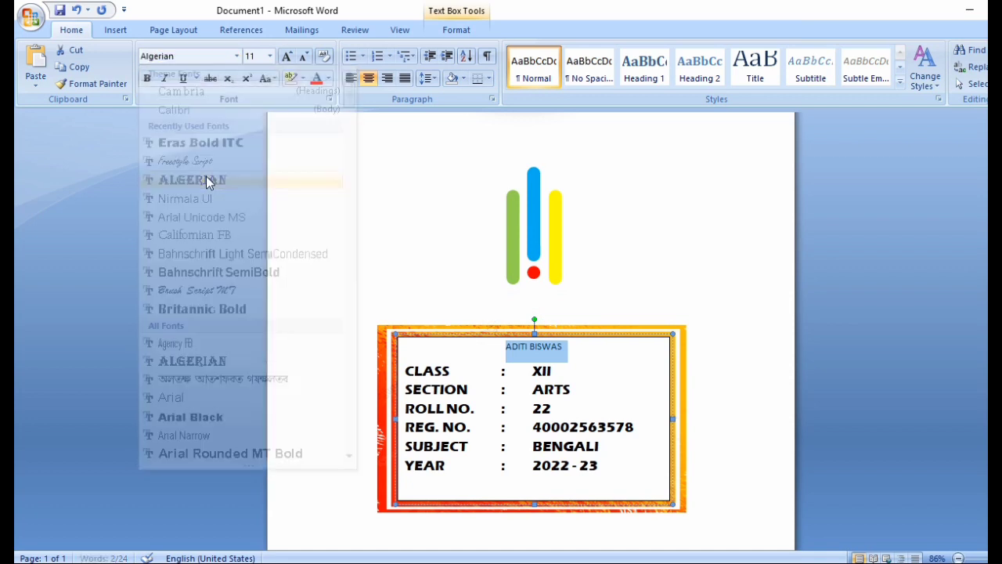
click(286, 63)
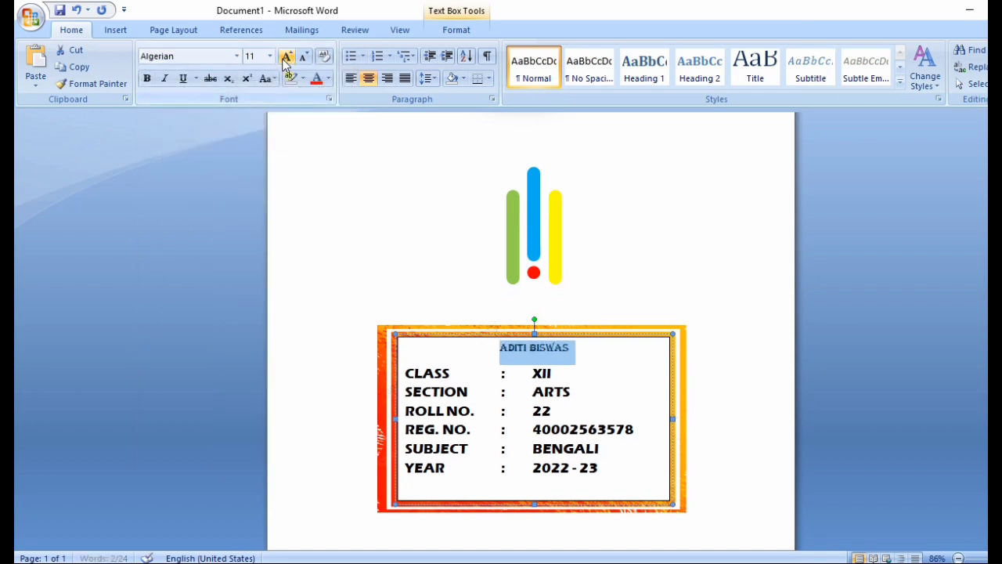
click(286, 62)
click(286, 63)
click(285, 63)
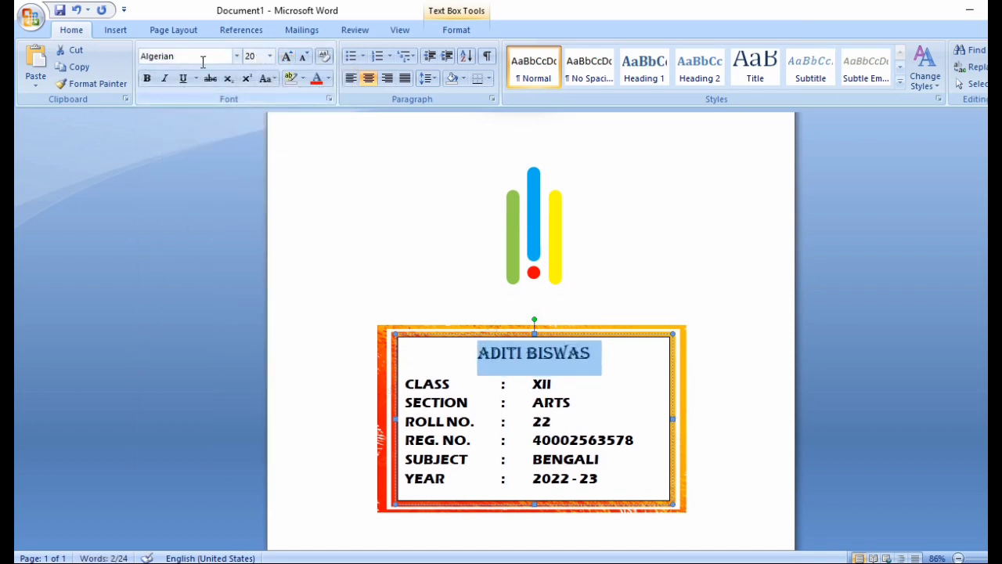
click(146, 78)
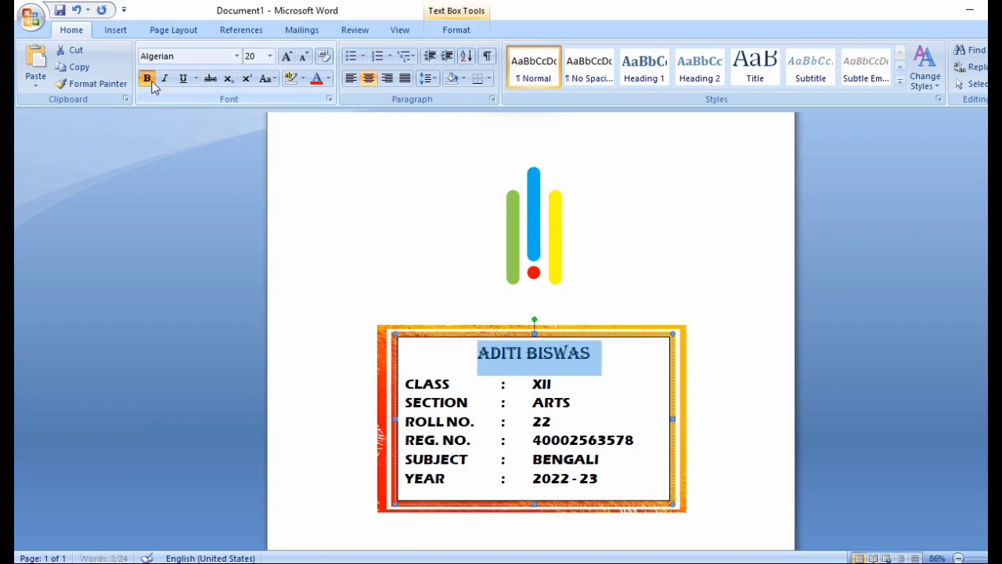
click(638, 404)
scroll(831, 431, down, 1)
scroll(537, 416, up, 4)
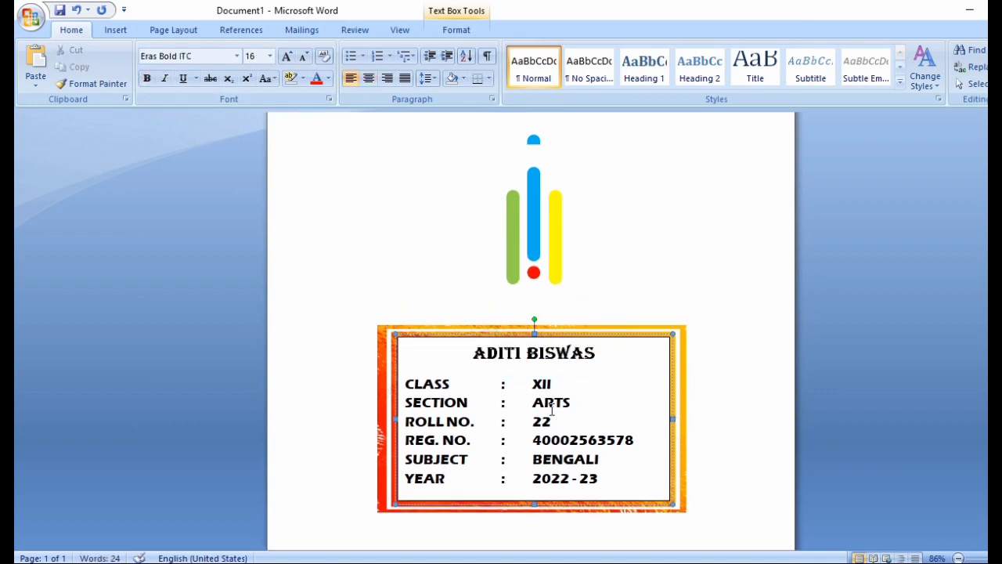
scroll(540, 423, down, 3)
scroll(597, 448, down, 1)
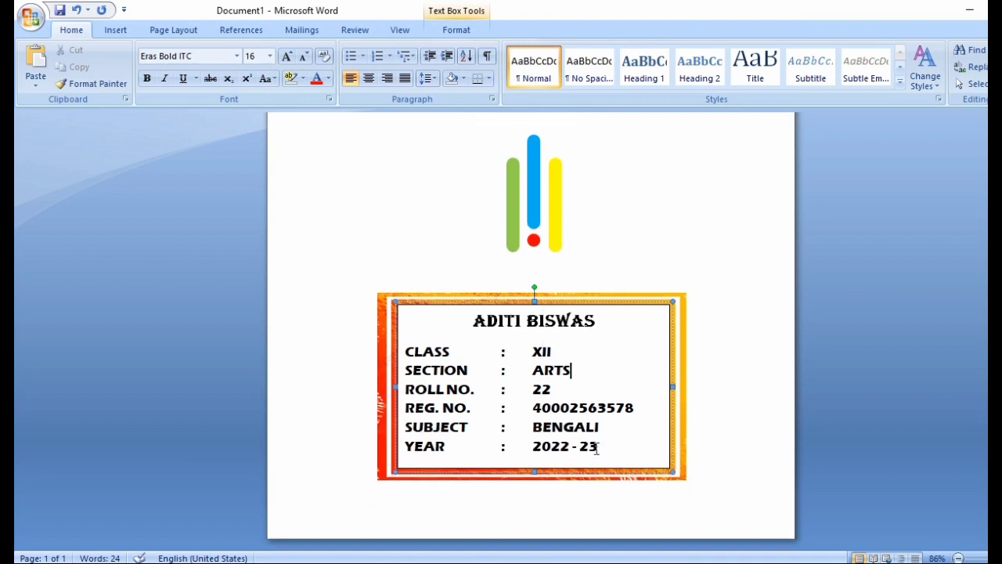
Step: Set the student details text box fill transparency to 70% so the orange frame shows through
right_click(656, 465)
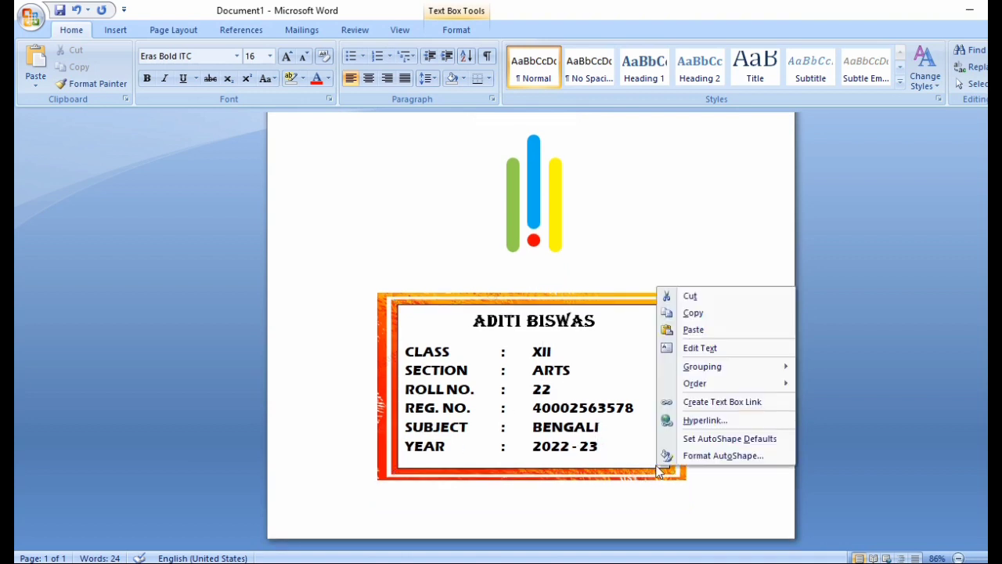
click(712, 458)
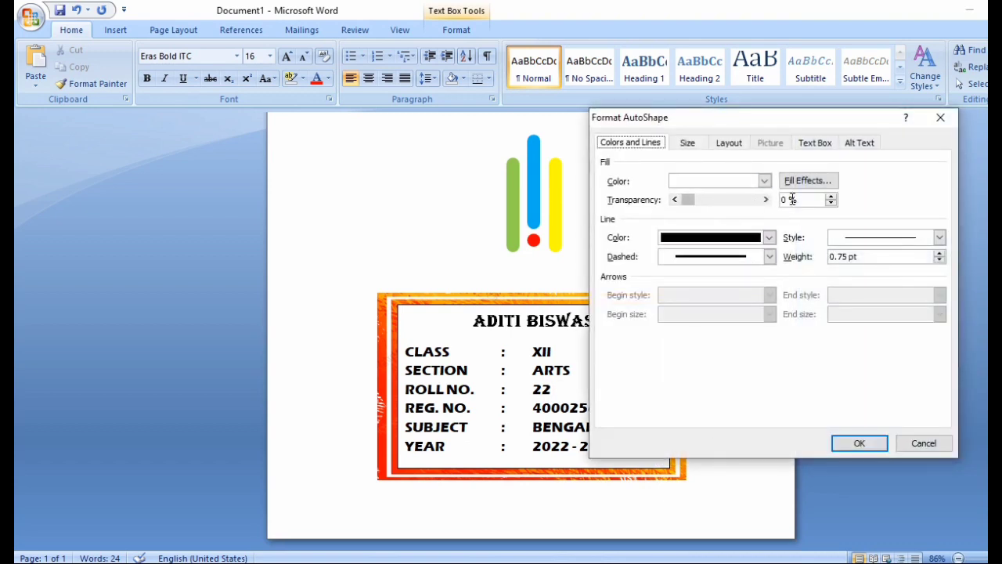
drag(792, 199, 767, 199)
text(70)
click(885, 449)
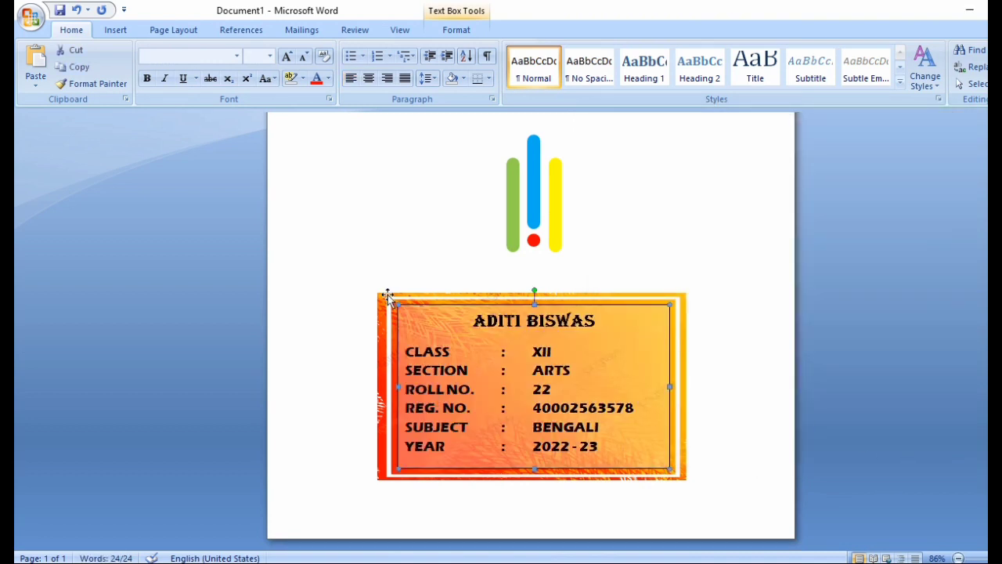
scroll(450, 297, up, 8)
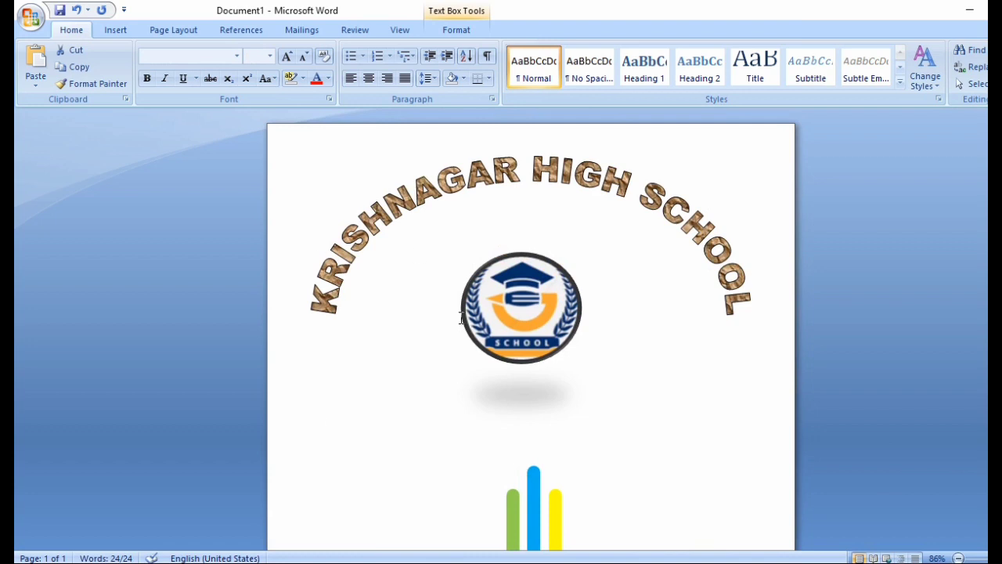
scroll(461, 318, down, 3)
scroll(514, 419, down, 3)
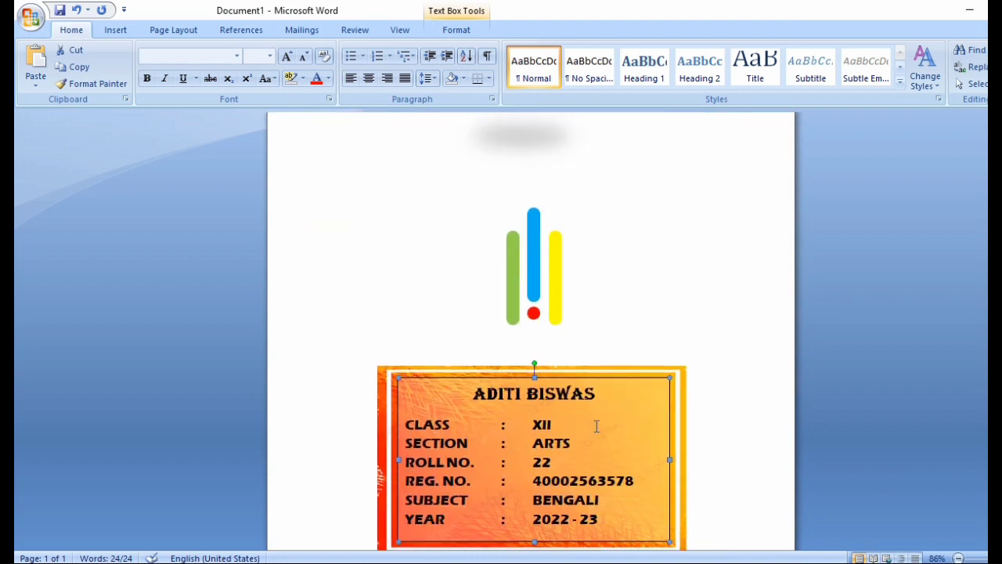
Step: In Page Borders, choose a thick solid line style for the box border
click(604, 334)
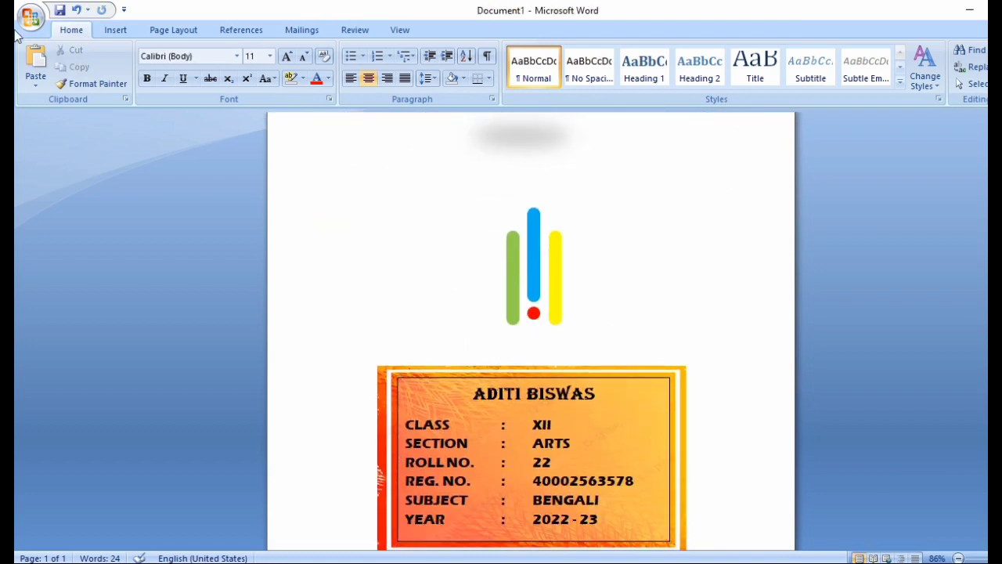
click(174, 31)
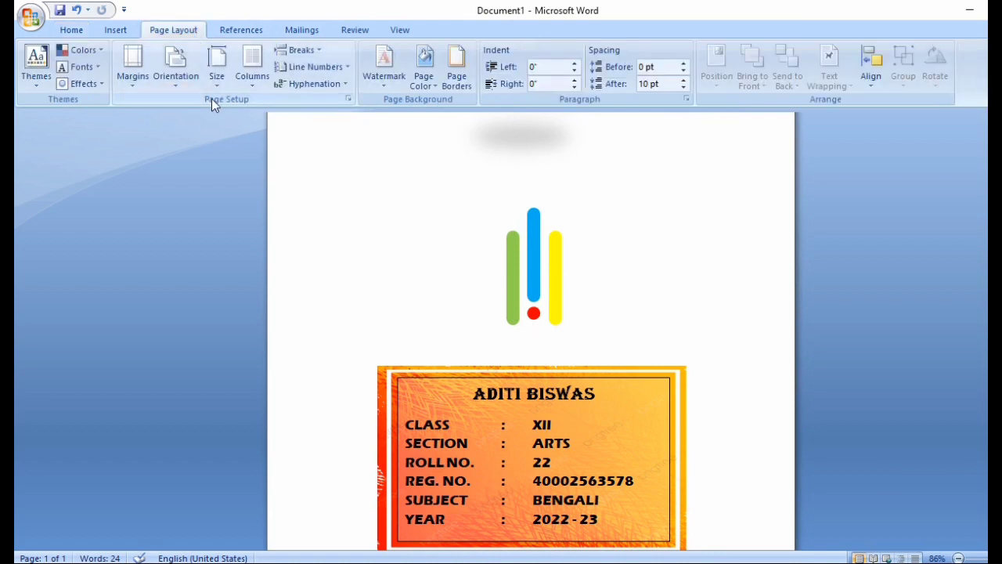
click(452, 73)
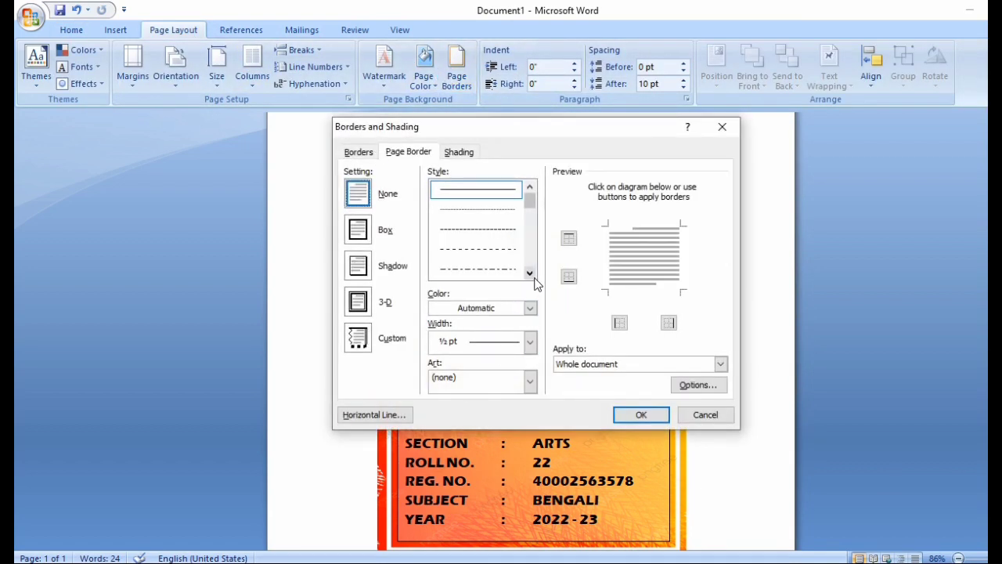
click(530, 274)
click(530, 273)
click(530, 274)
click(530, 273)
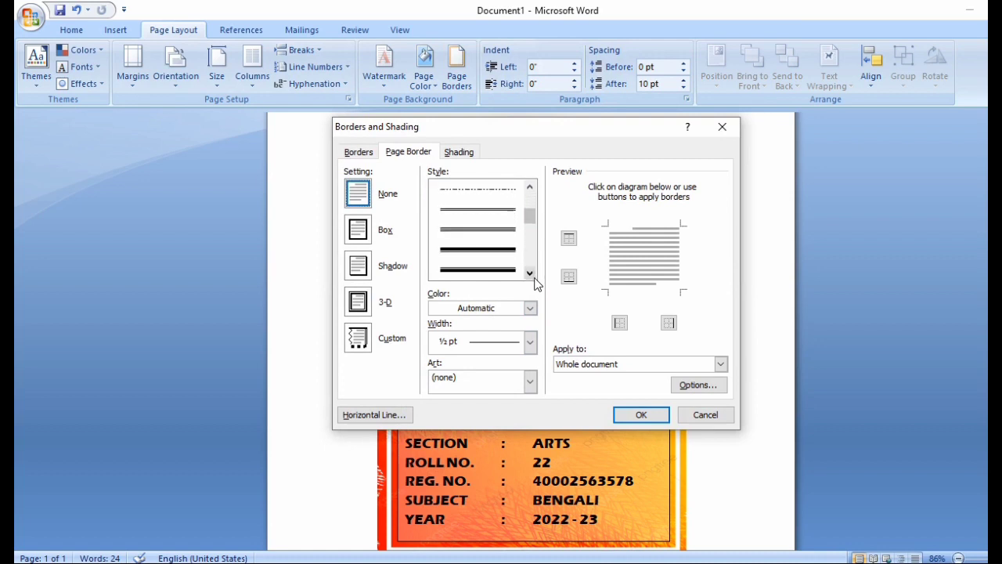
click(530, 274)
click(508, 271)
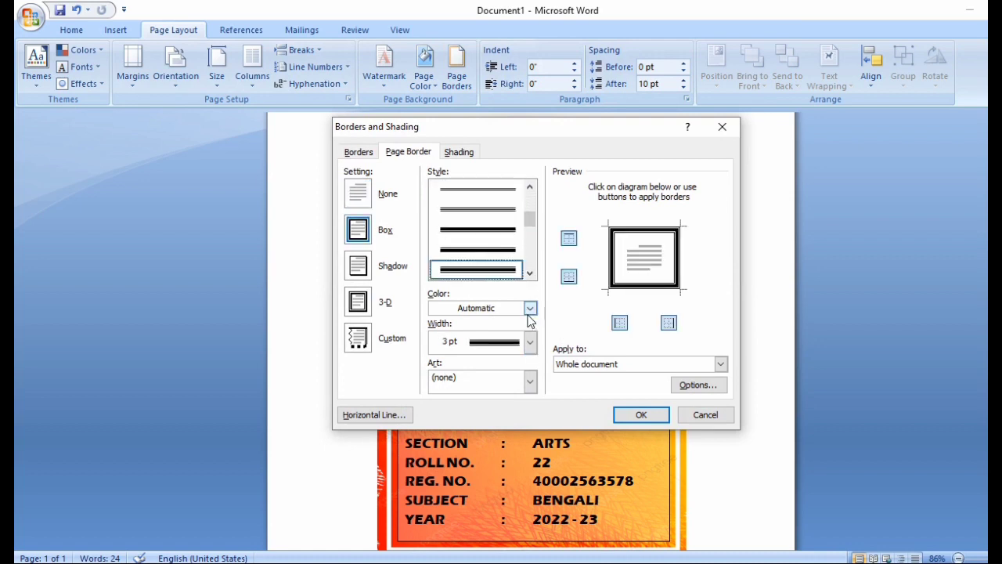
Step: Make the page border 4½ pt wide and light blue, then apply it
click(530, 342)
click(502, 423)
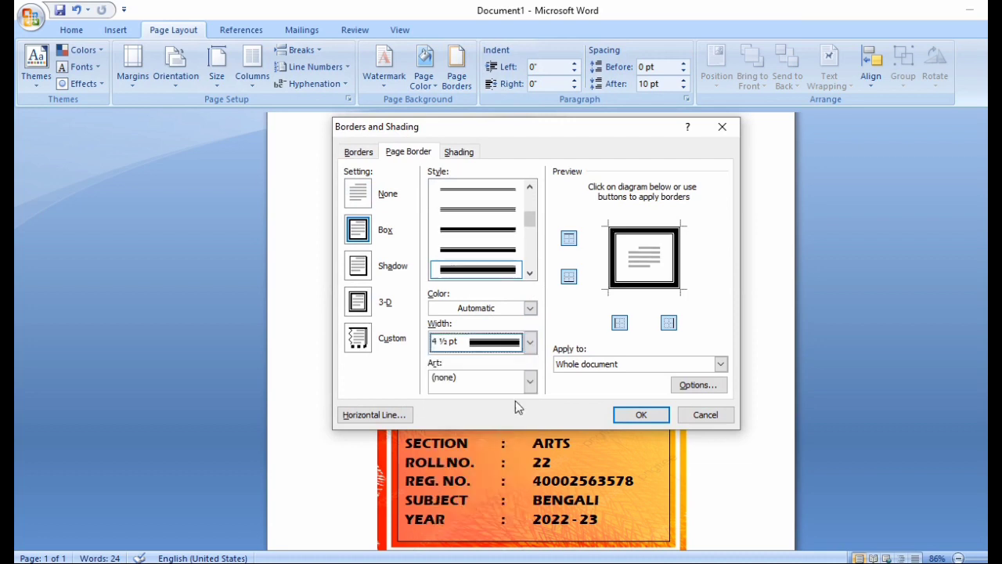
click(530, 309)
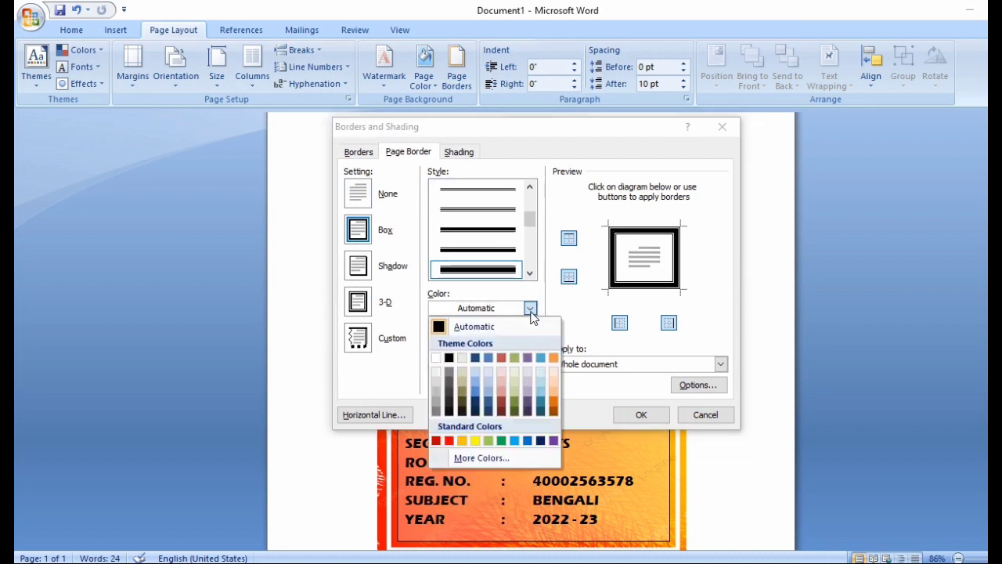
click(475, 383)
click(627, 414)
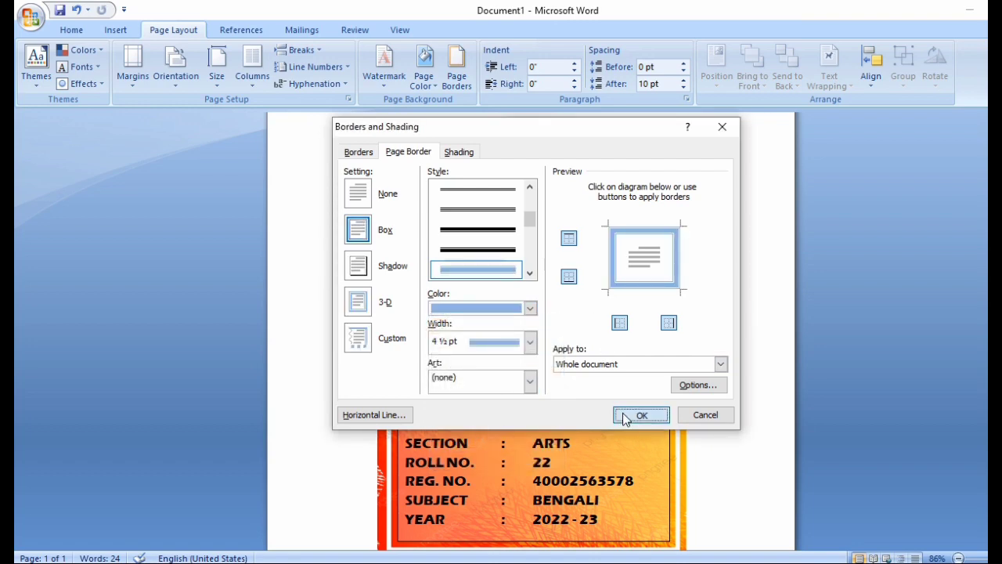
scroll(473, 423, up, 1)
scroll(473, 423, up, 5)
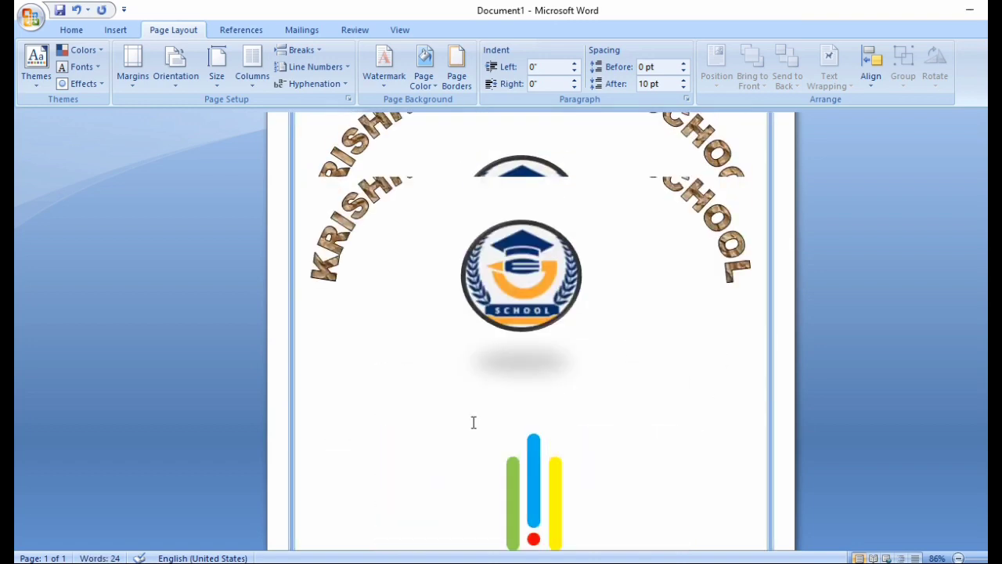
scroll(697, 248, down, 7)
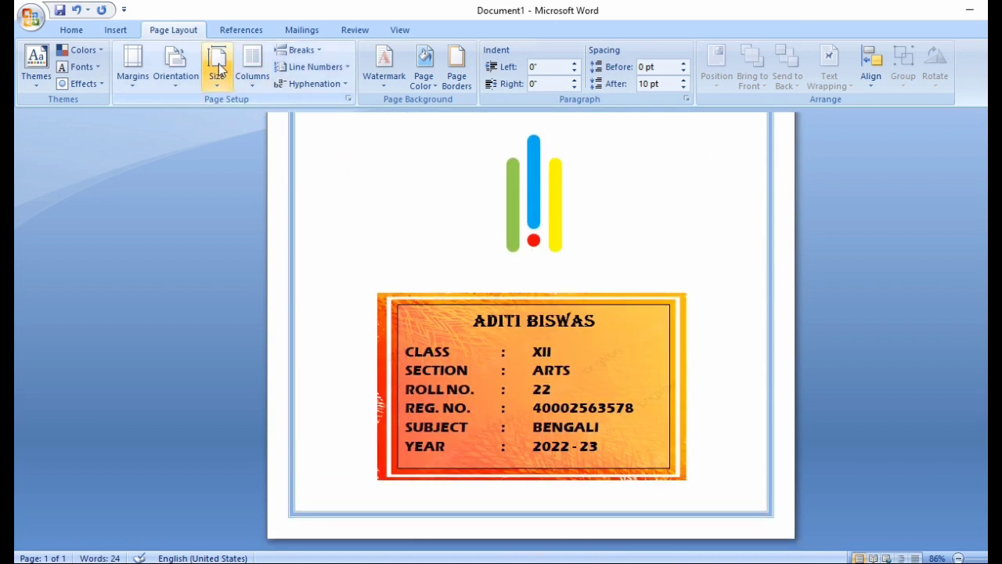
Step: Insert the CORNER FRAME image from the TASK folder into the document
click(116, 31)
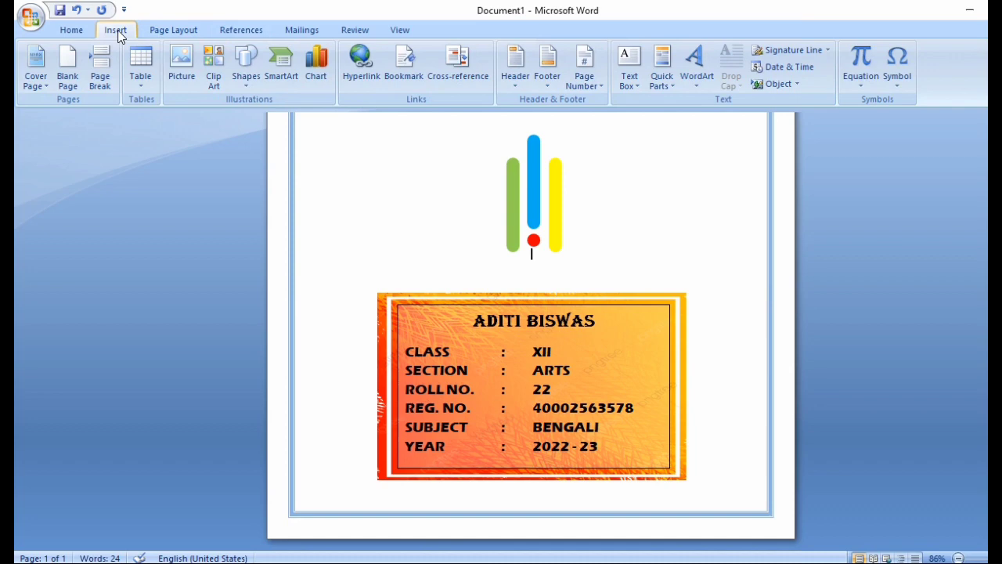
click(180, 66)
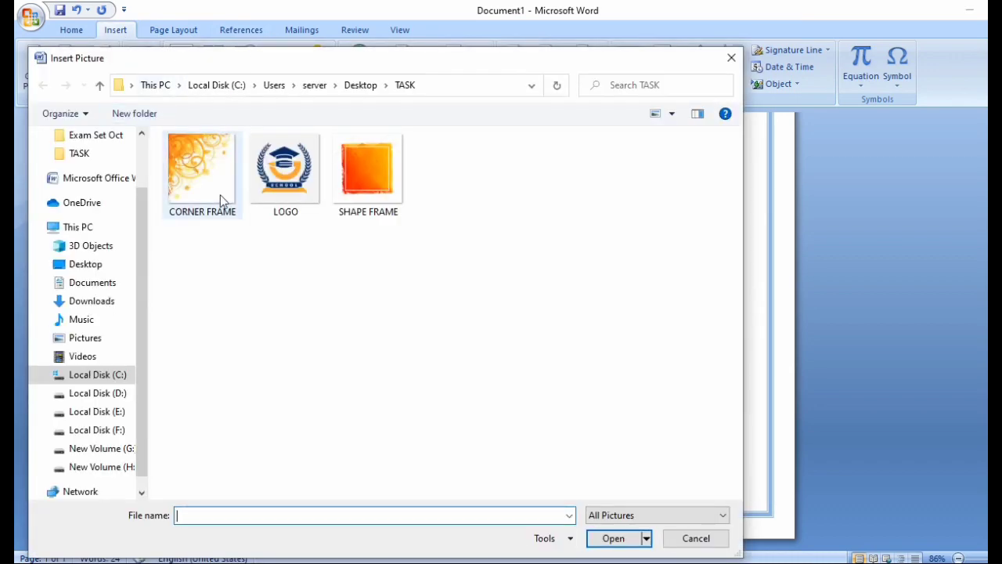
click(220, 194)
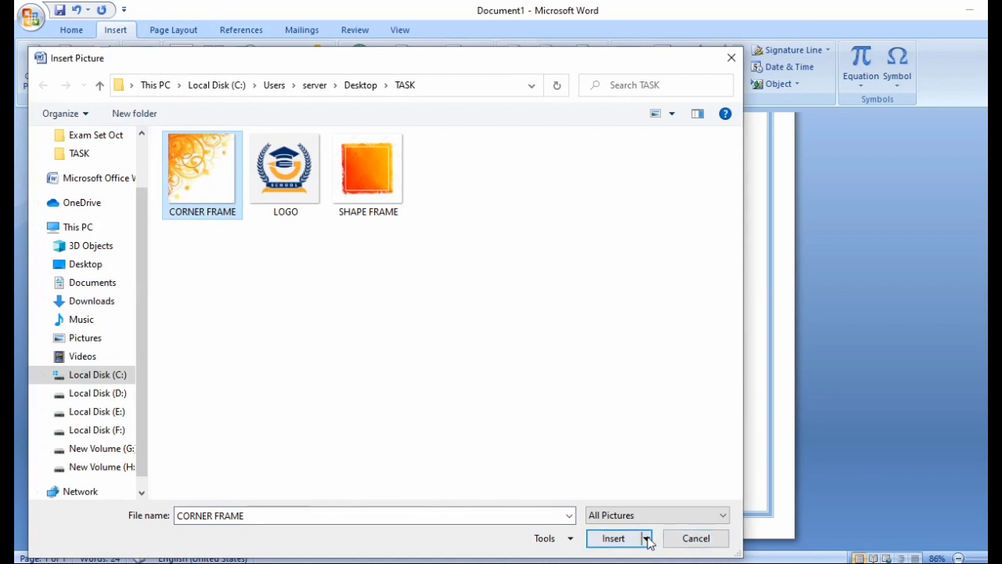
click(589, 544)
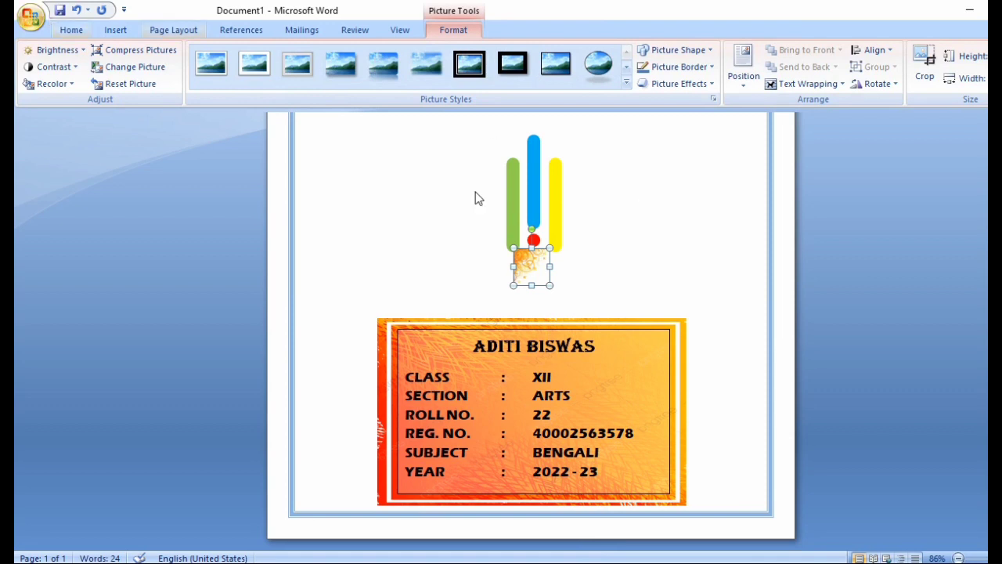
scroll(671, 183, up, 3)
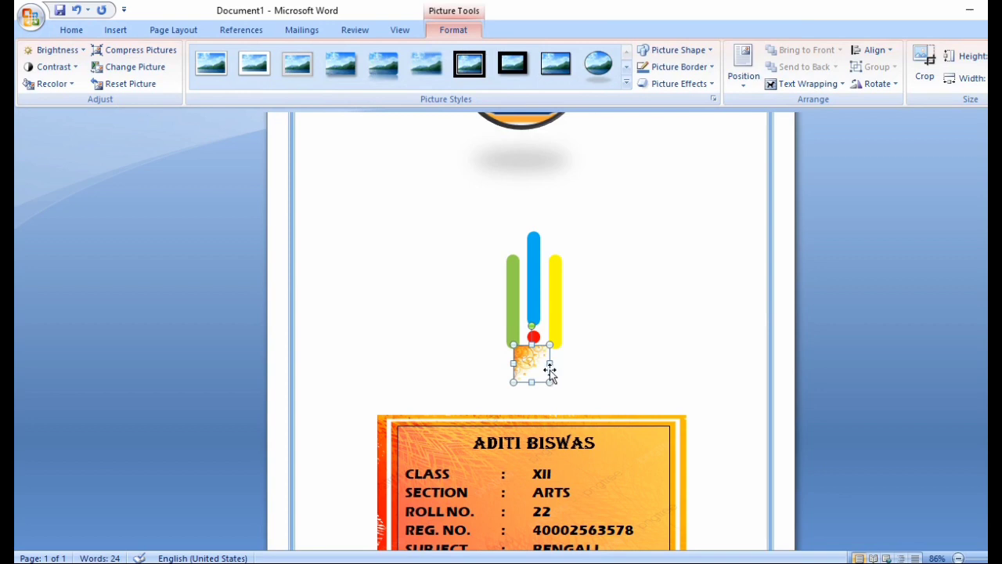
Step: Try repositioning the floral picture, undoing the accidental moves
drag(551, 372, 400, 193)
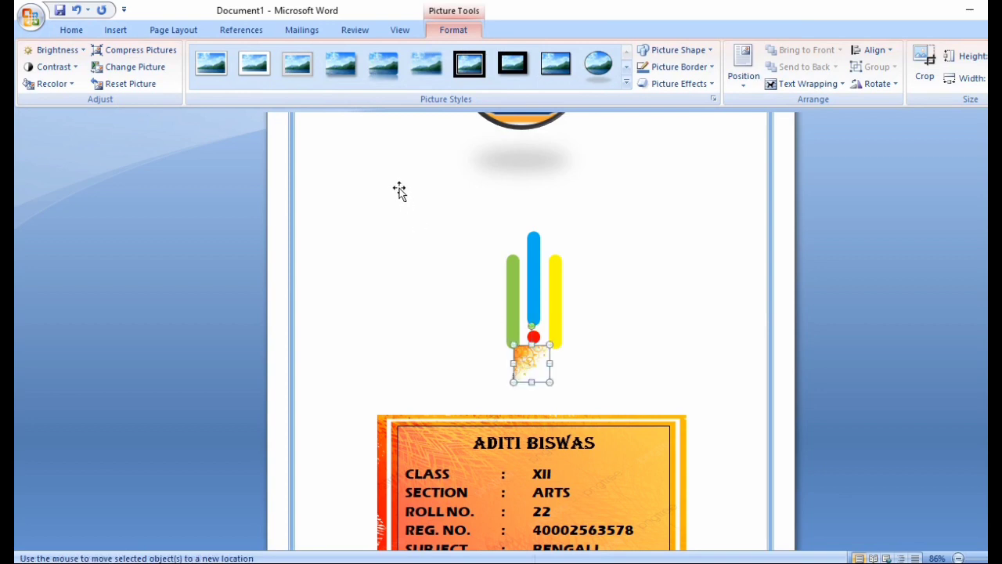
scroll(492, 281, up, 5)
click(514, 286)
key(ctrl+z)
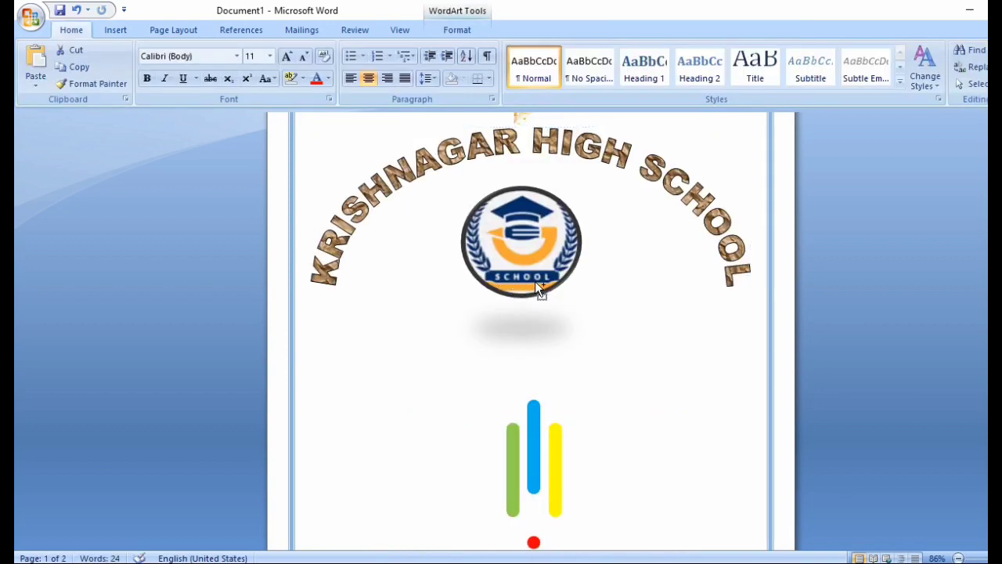
key(ctrl+z)
scroll(538, 279, down, 5)
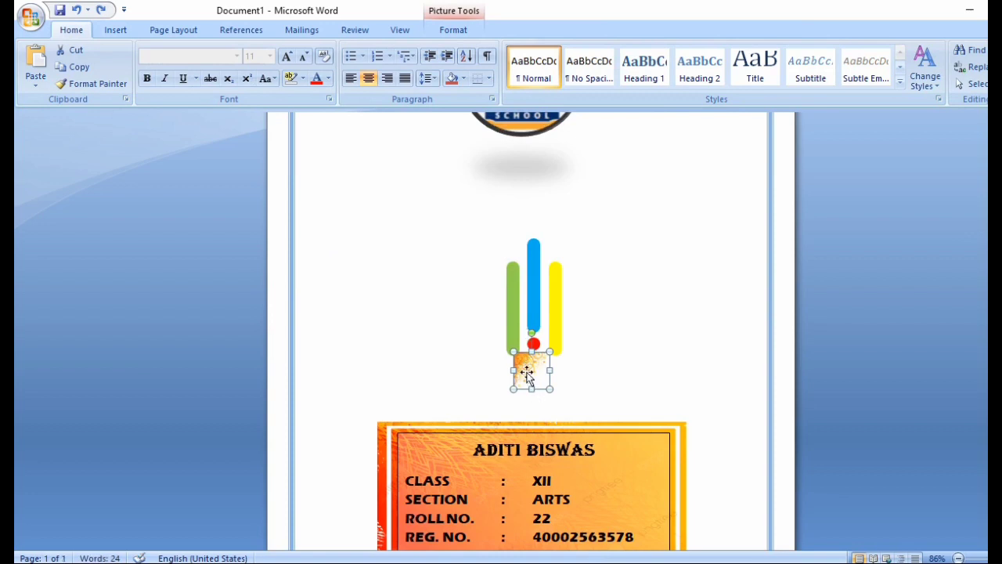
drag(523, 373, 384, 280)
drag(419, 338, 532, 366)
drag(791, 27, 526, 376)
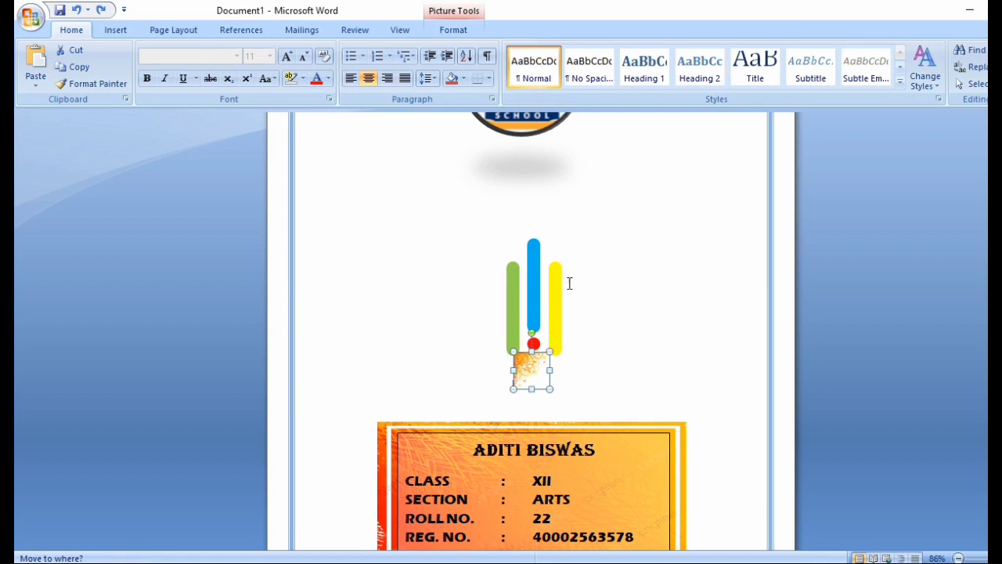
Step: Set the floral picture to In Front of Text and drag it into the top-left corner
click(454, 30)
click(819, 84)
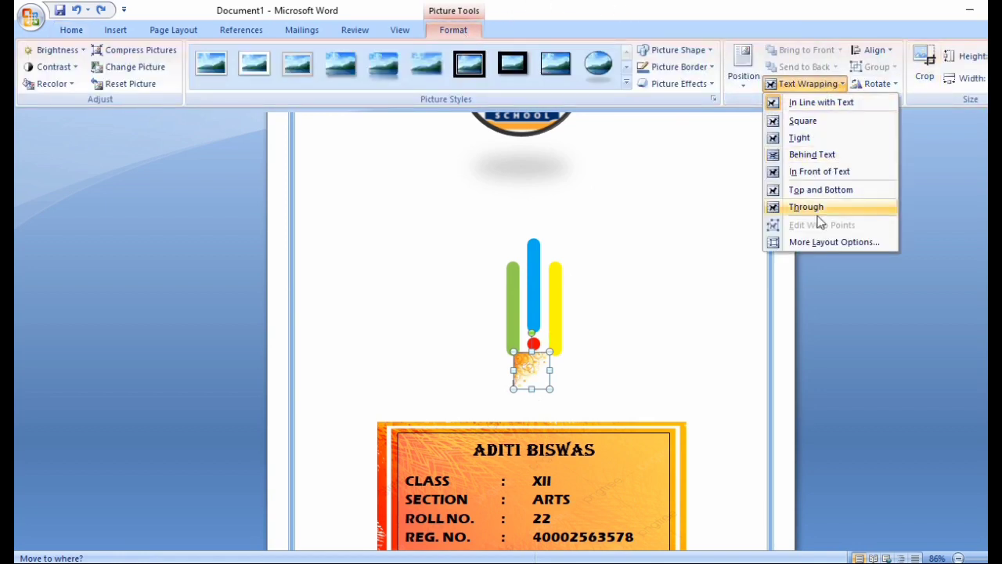
click(822, 171)
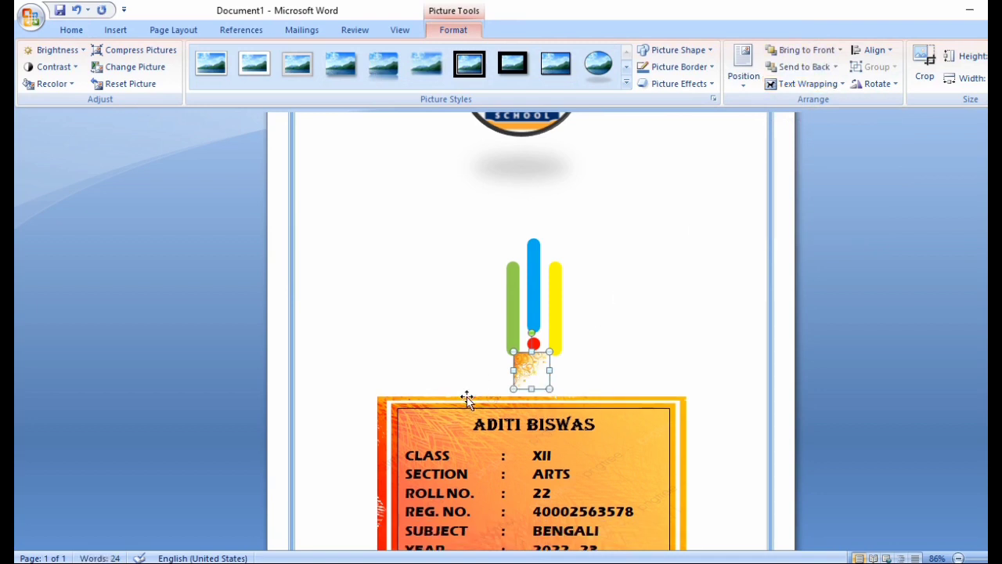
drag(528, 381, 459, 338)
scroll(434, 308, up, 4)
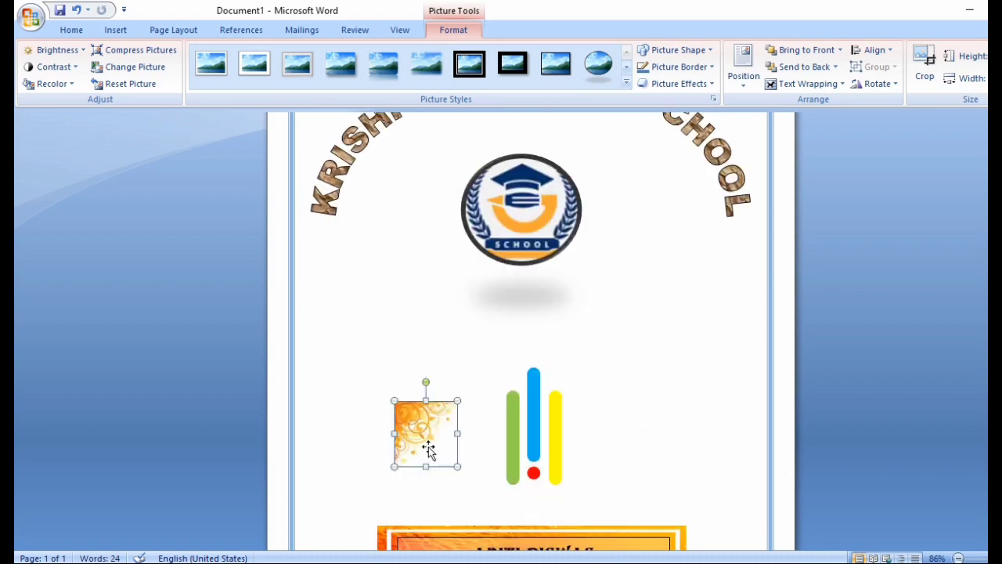
scroll(427, 458, up, 2)
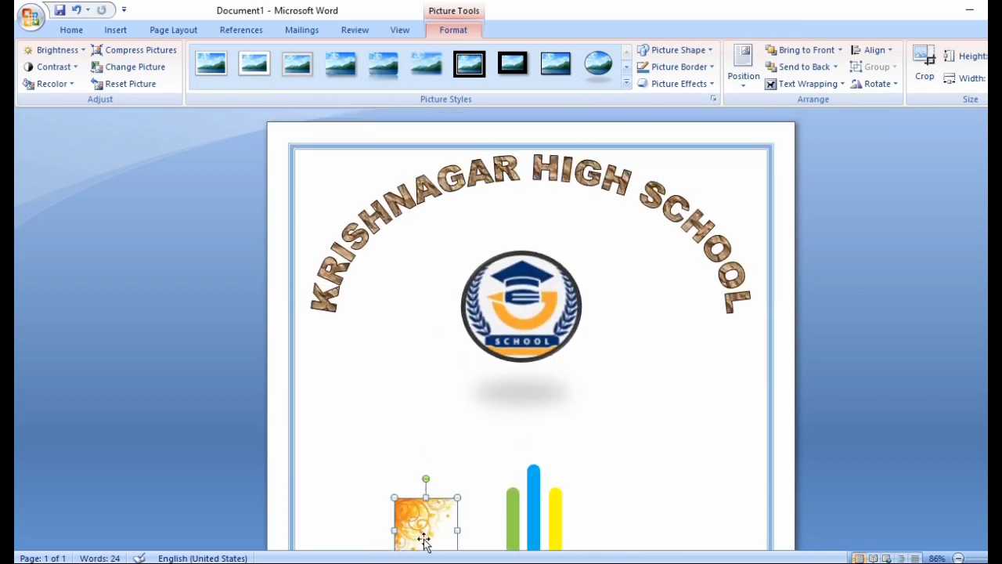
drag(423, 541, 328, 194)
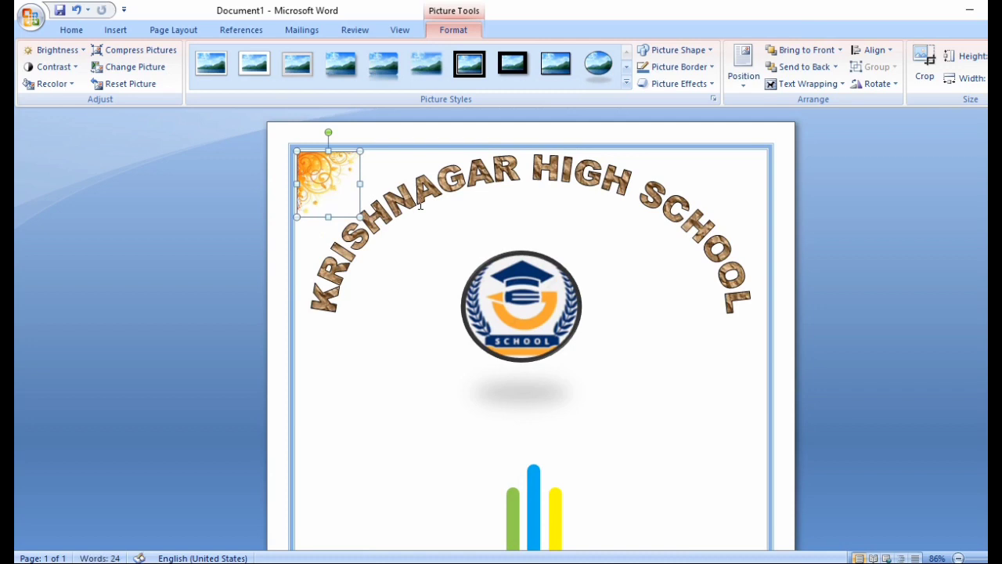
key(ctrl+z)
Step: Duplicate the ornament, flip it horizontally, and place it in the top-right corner
drag(328, 179, 691, 367)
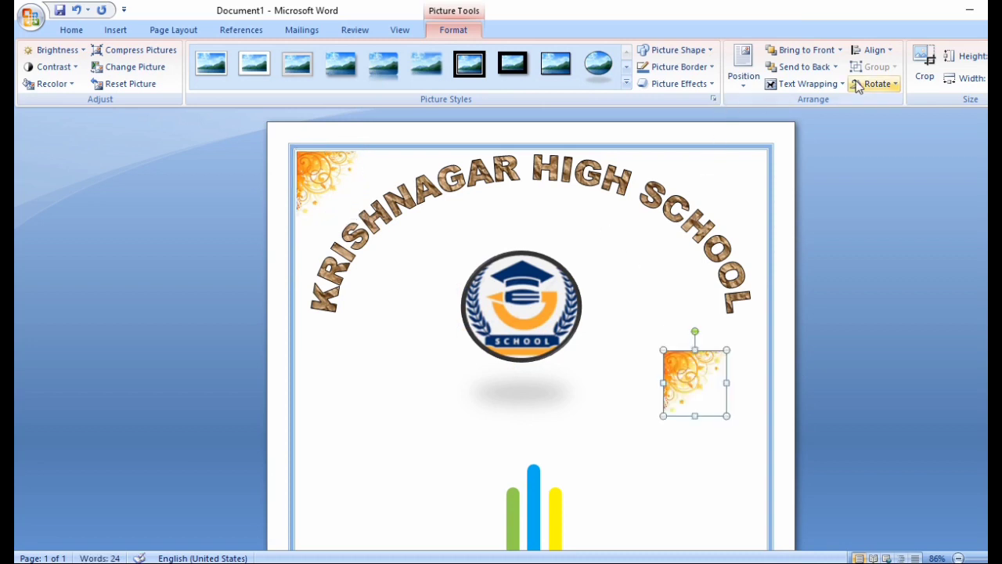
click(821, 84)
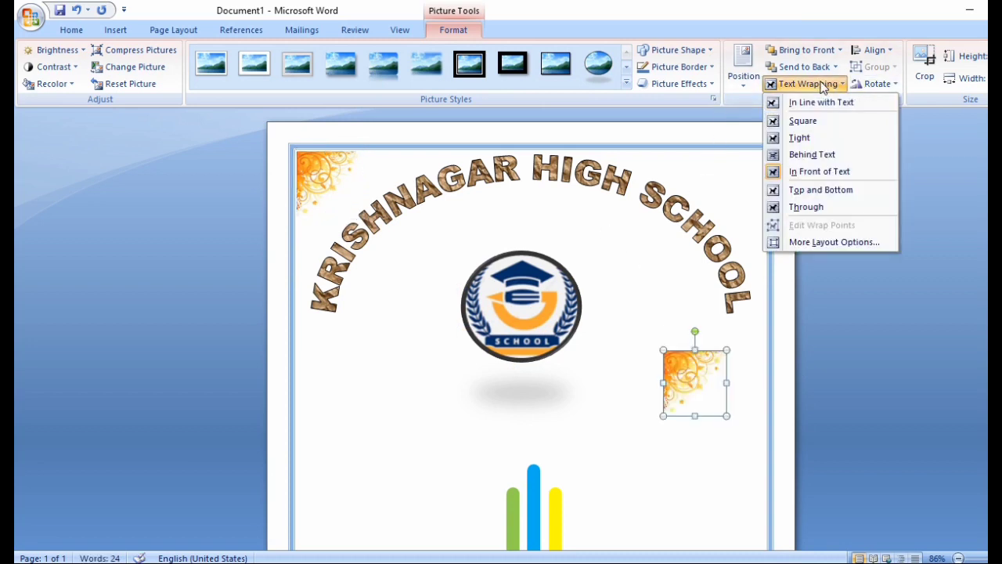
click(822, 86)
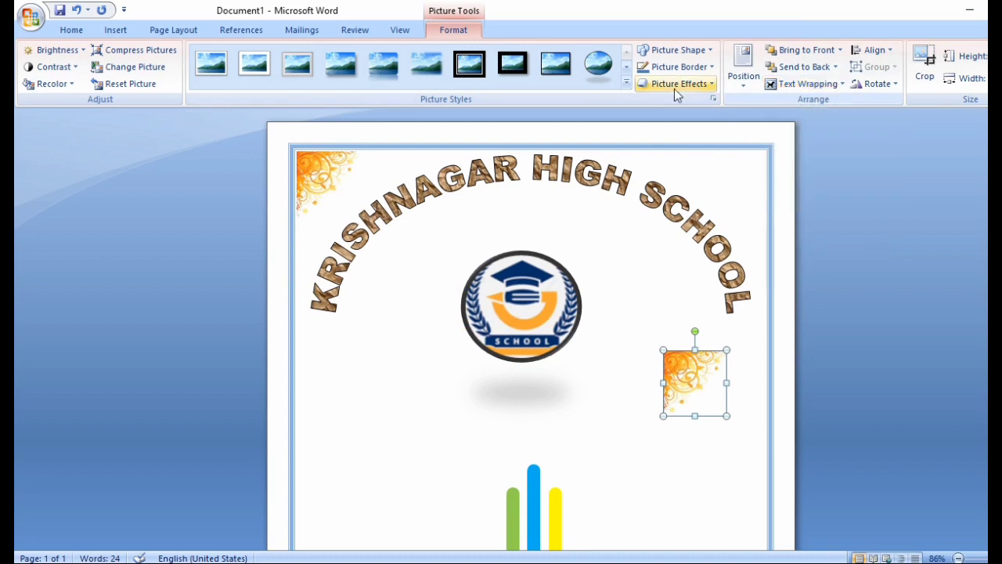
click(899, 85)
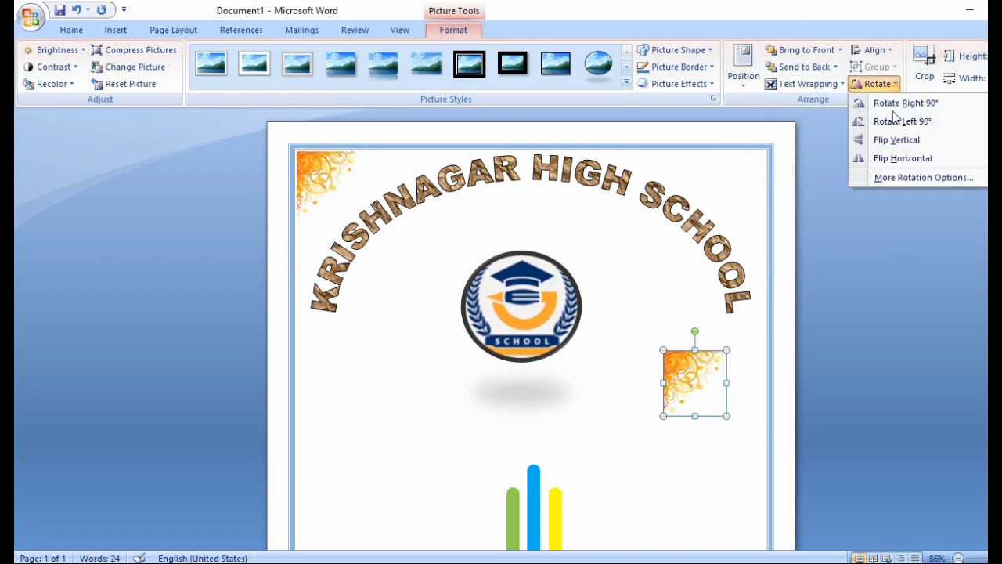
click(923, 159)
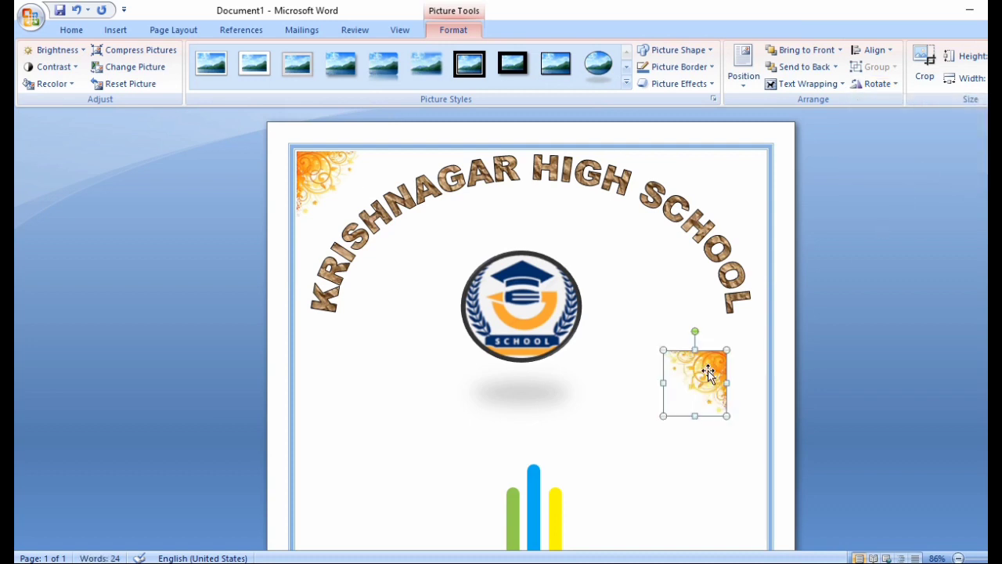
drag(708, 374, 748, 171)
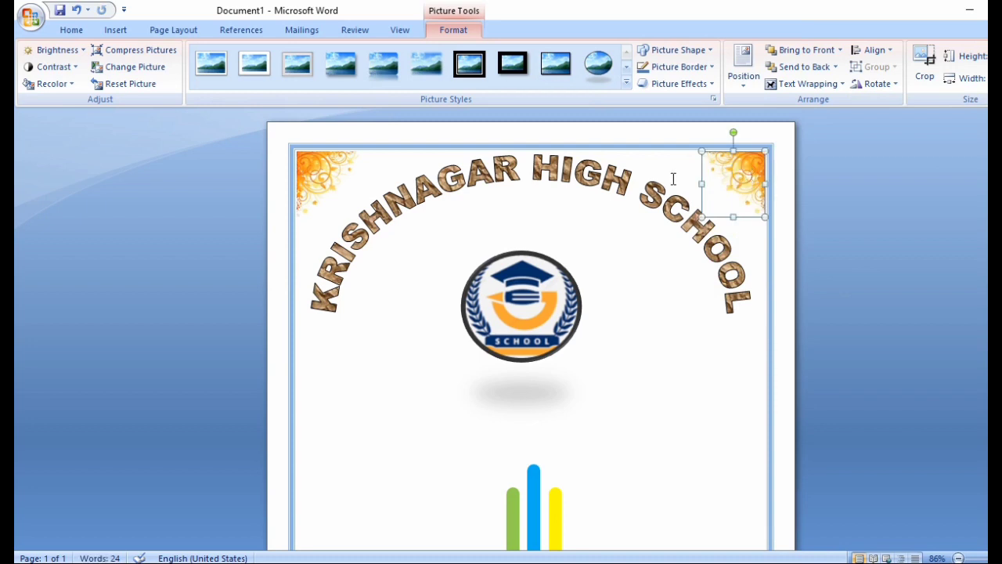
Step: Select both top ornaments and drag copies of them down the page
shift+click(319, 172)
scroll(666, 240, down, 3)
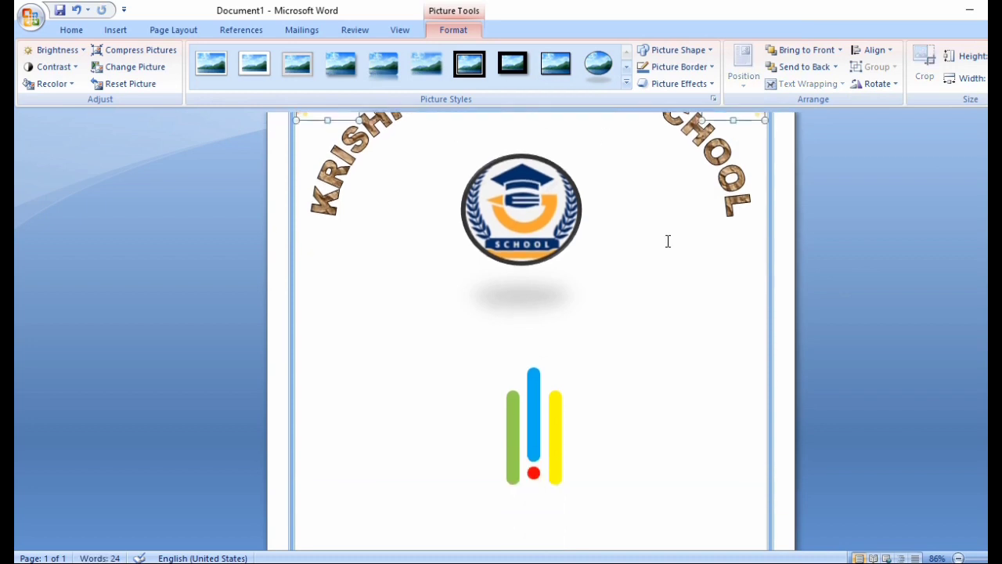
scroll(679, 239, up, 1)
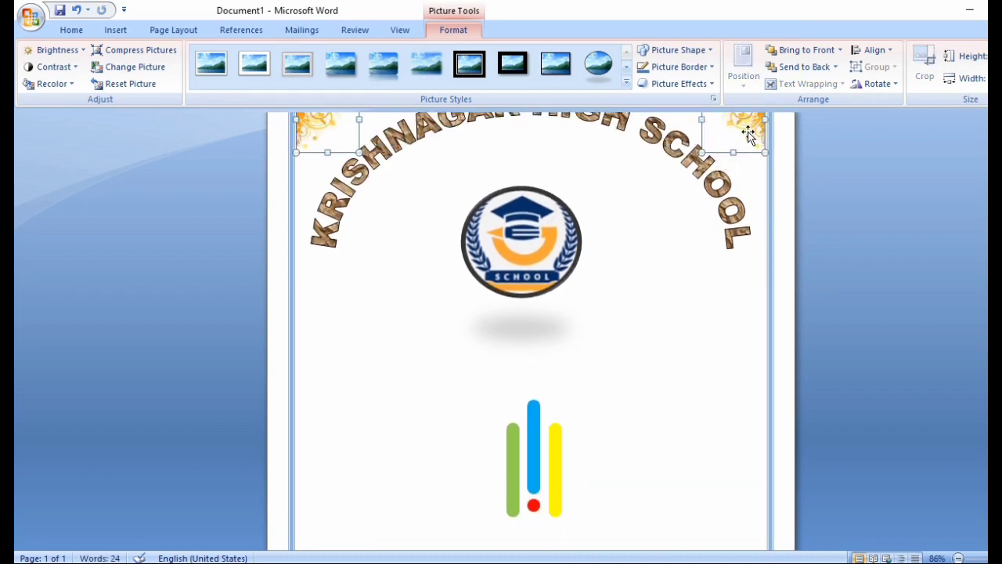
drag(748, 132, 748, 394)
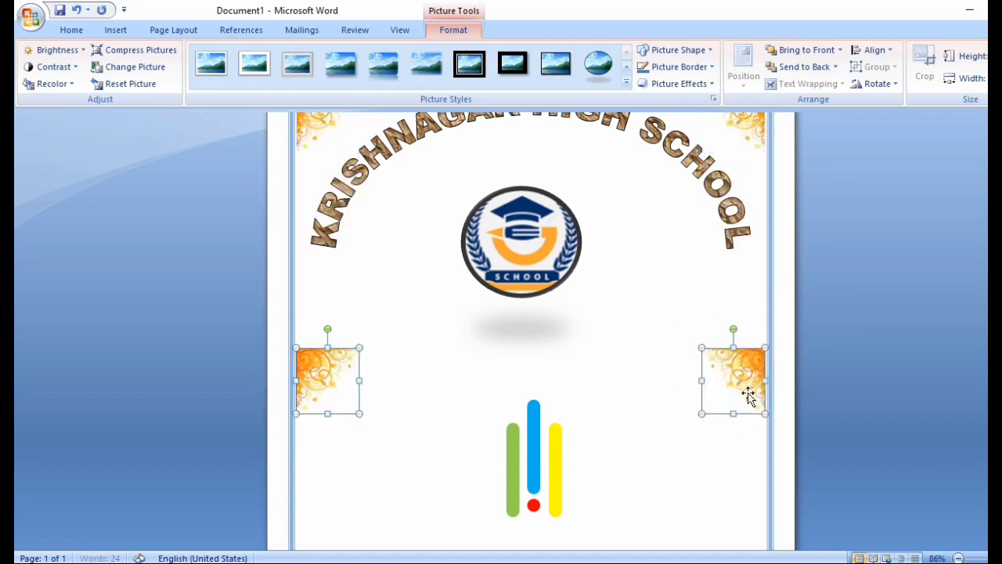
Step: Flip the lower ornament copies horizontally, then reselect them without further flipping
click(873, 87)
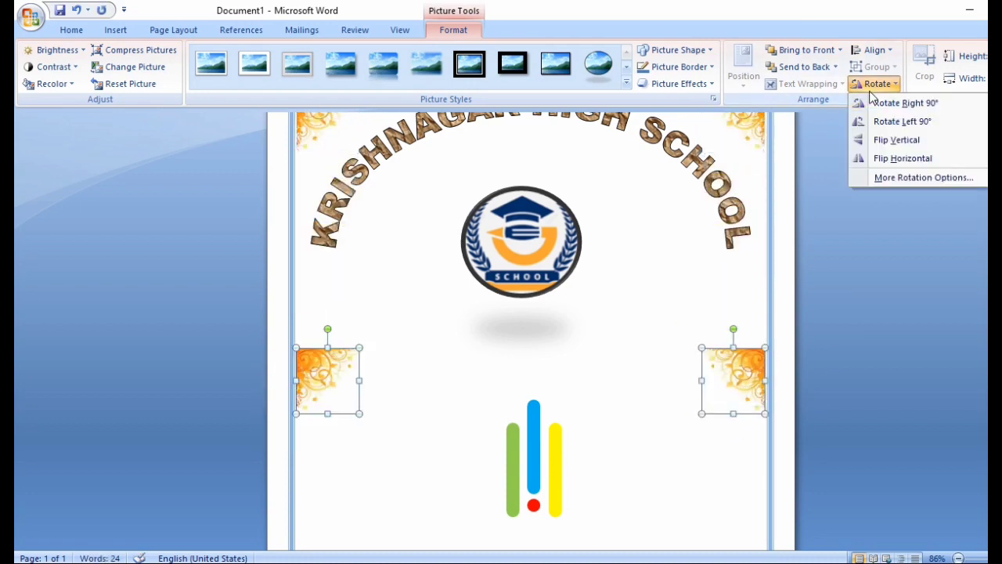
click(877, 160)
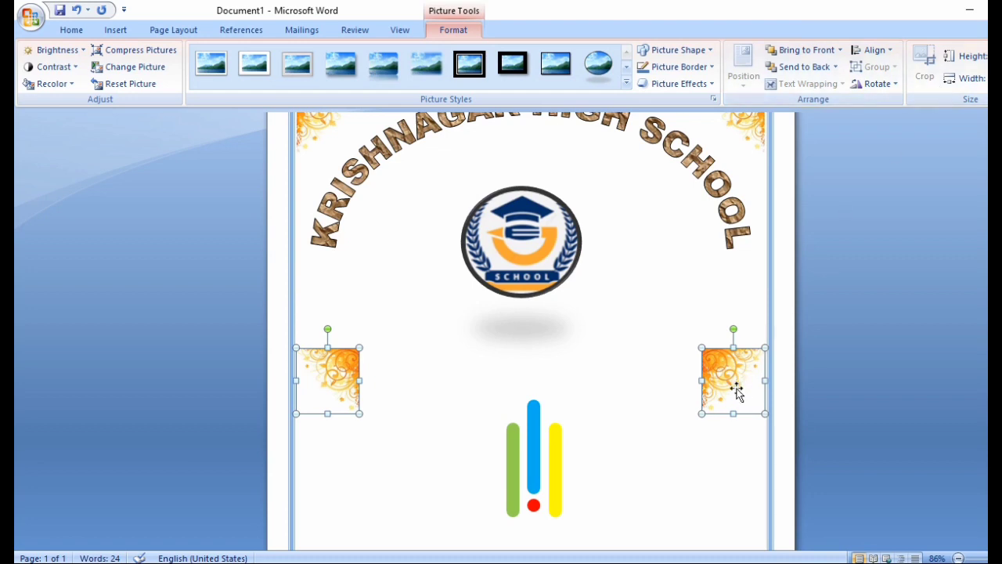
click(650, 472)
click(321, 375)
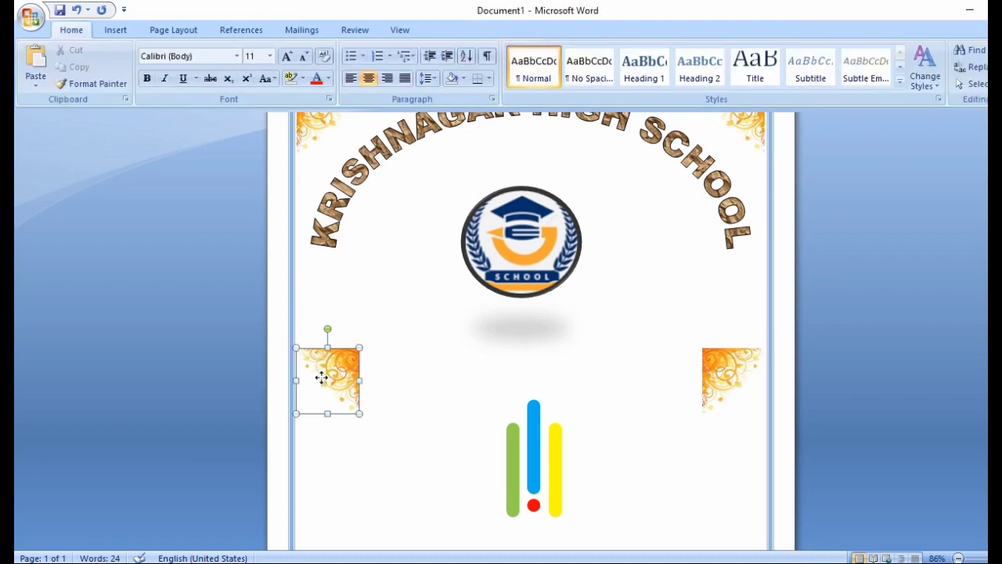
shift+click(755, 365)
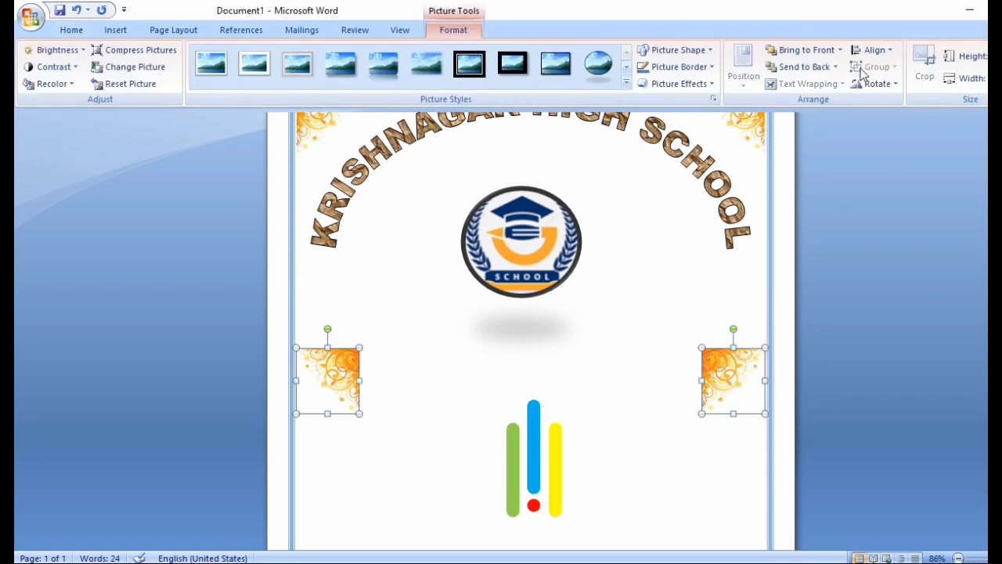
click(875, 84)
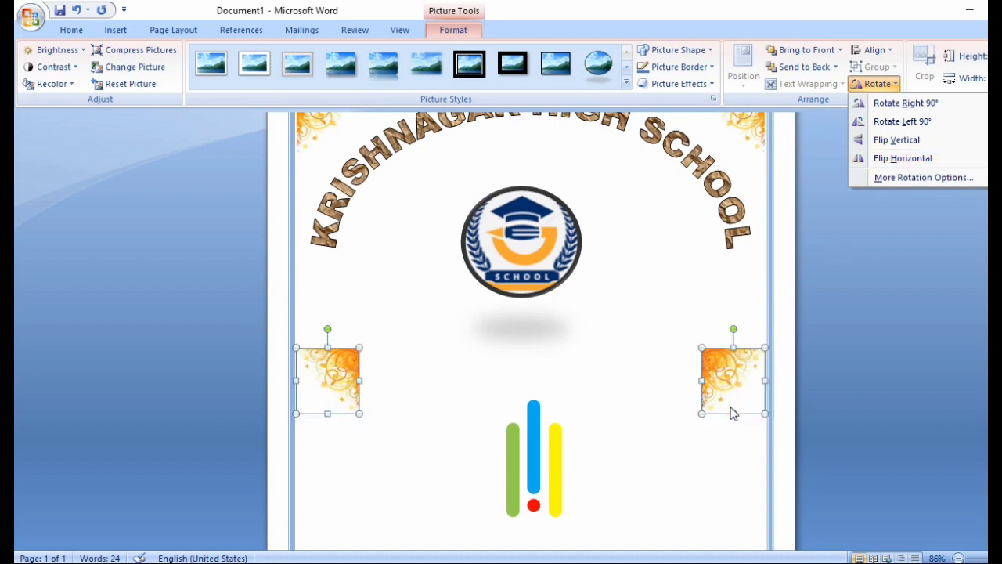
click(727, 522)
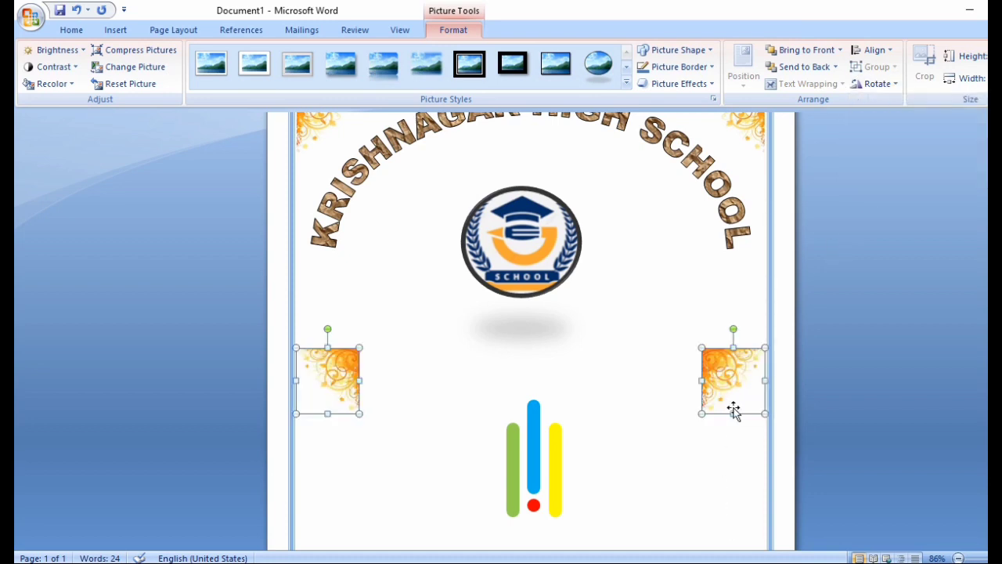
Step: Select both top ornaments and drag a fresh pair of copies down the page
click(504, 393)
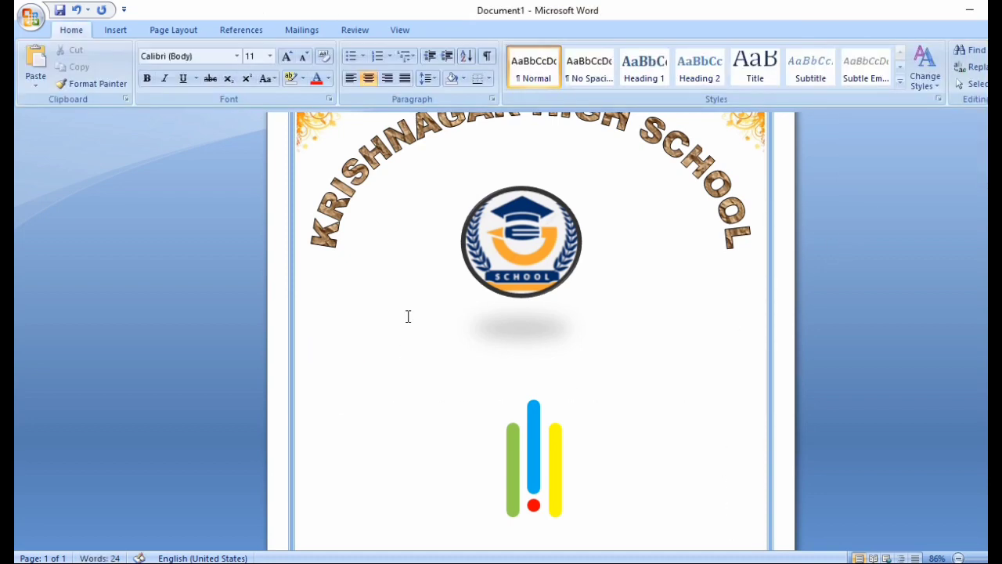
scroll(407, 316, up, 2)
click(320, 188)
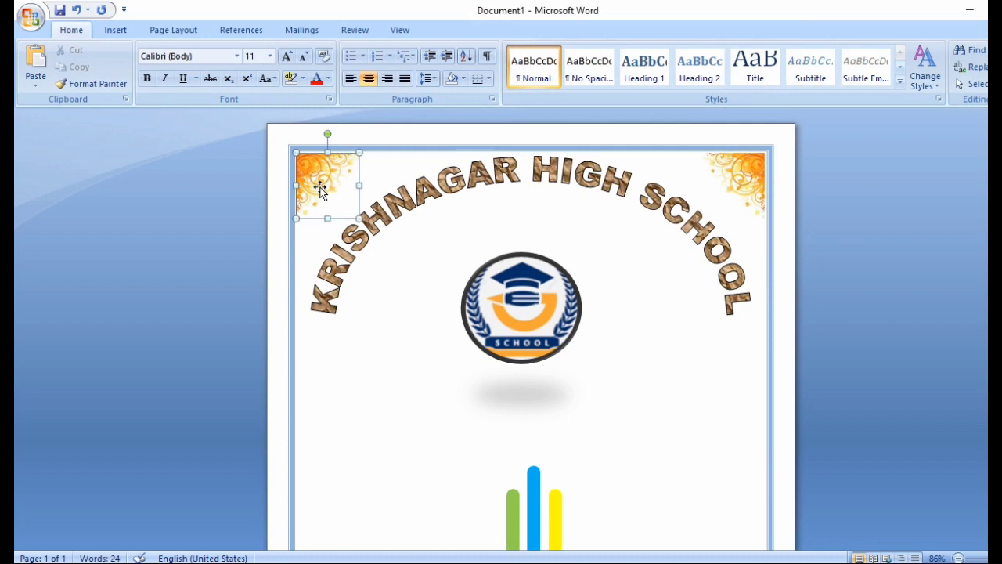
shift+click(754, 188)
drag(750, 188, 749, 428)
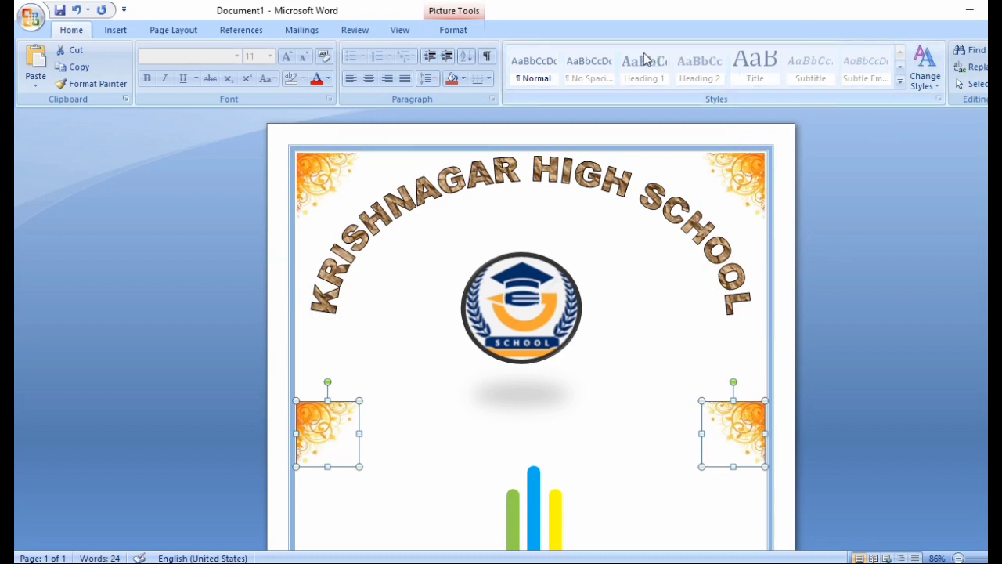
Step: Flip the new copies vertically and move them into the bottom-left and bottom-right corners
click(451, 32)
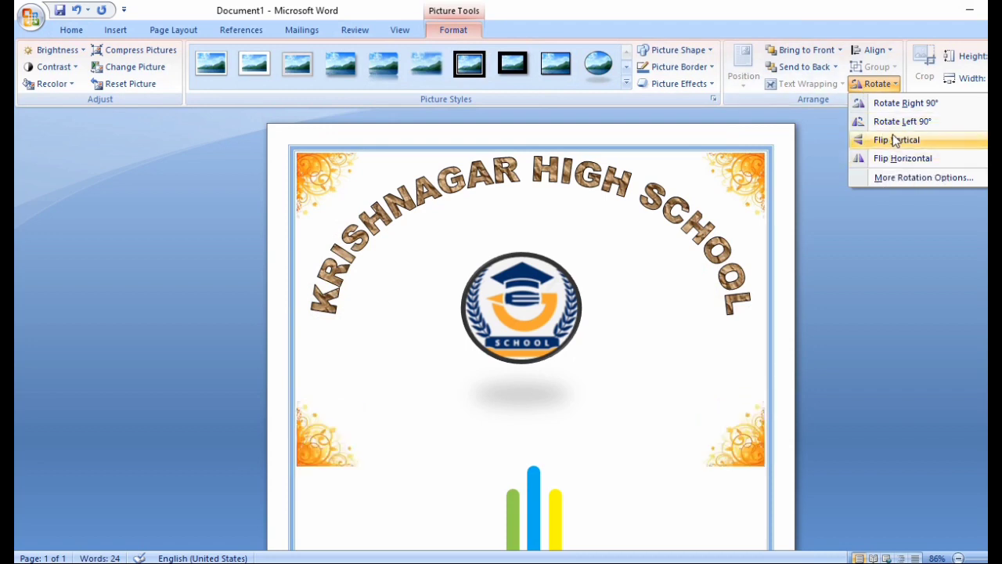
click(895, 140)
scroll(749, 405, down, 7)
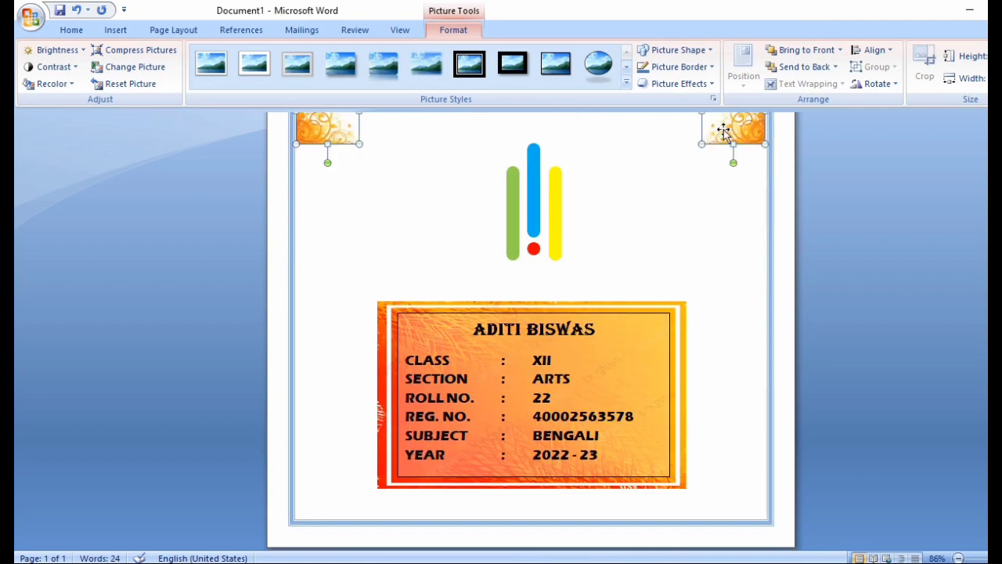
drag(725, 130, 721, 504)
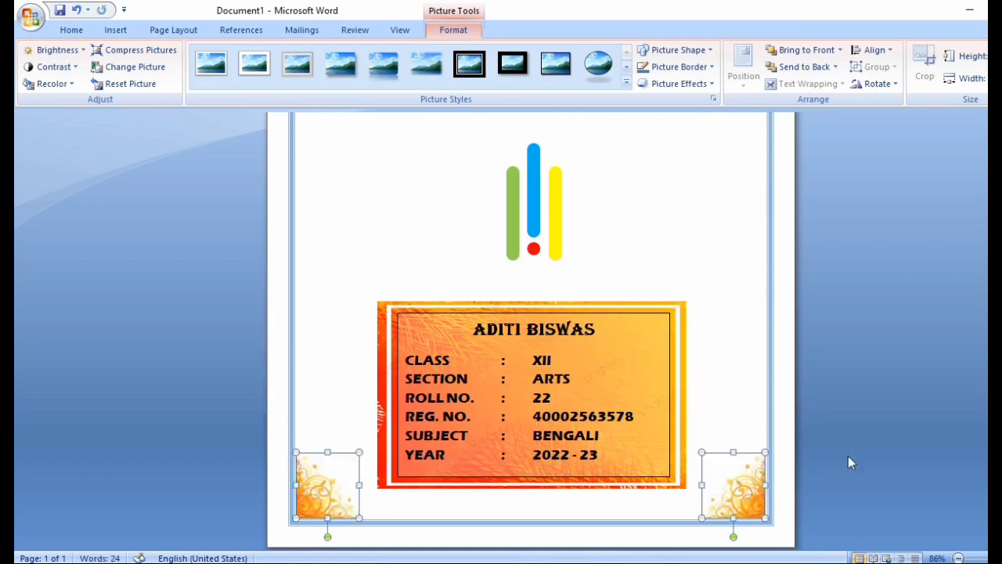
click(872, 415)
Step: Scroll up and down the page to review the finished ID card design
scroll(872, 415, up, 5)
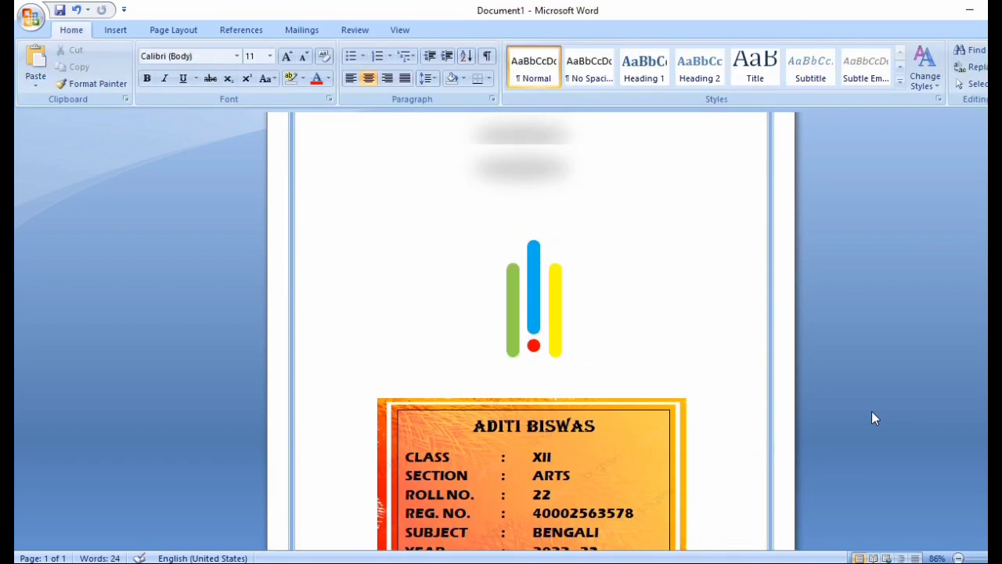
scroll(872, 415, up, 3)
scroll(680, 384, down, 5)
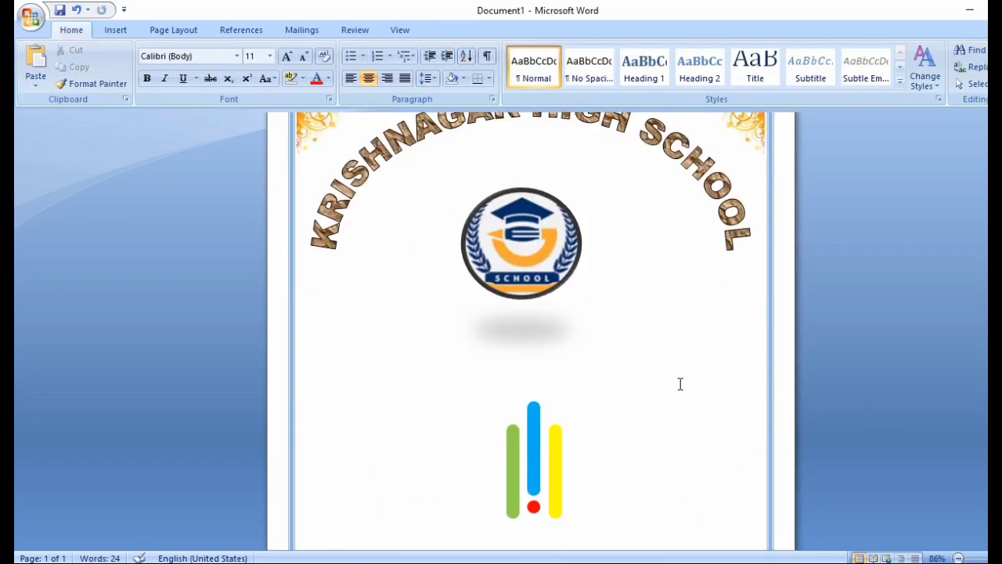
scroll(670, 367, down, 3)
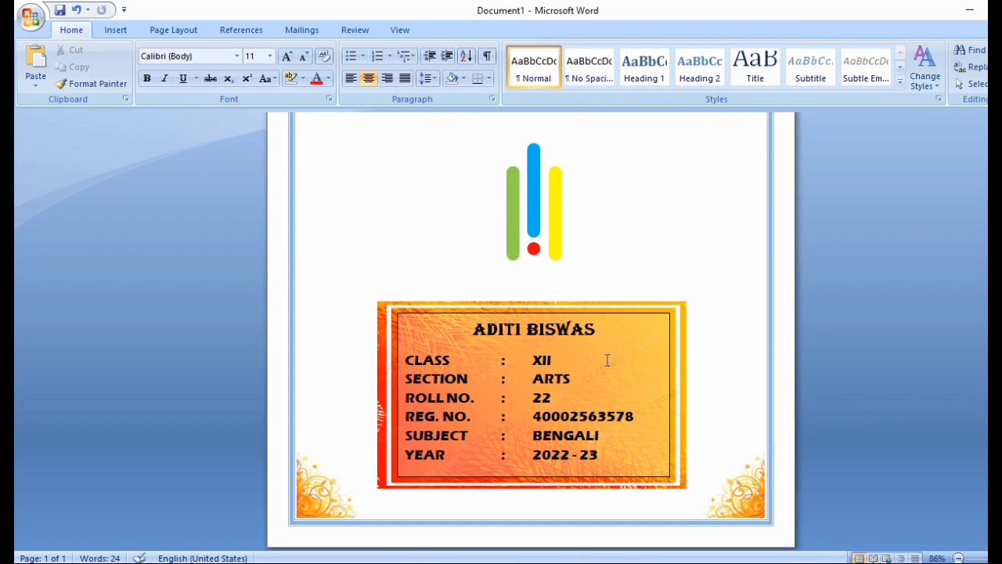
scroll(736, 372, up, 5)
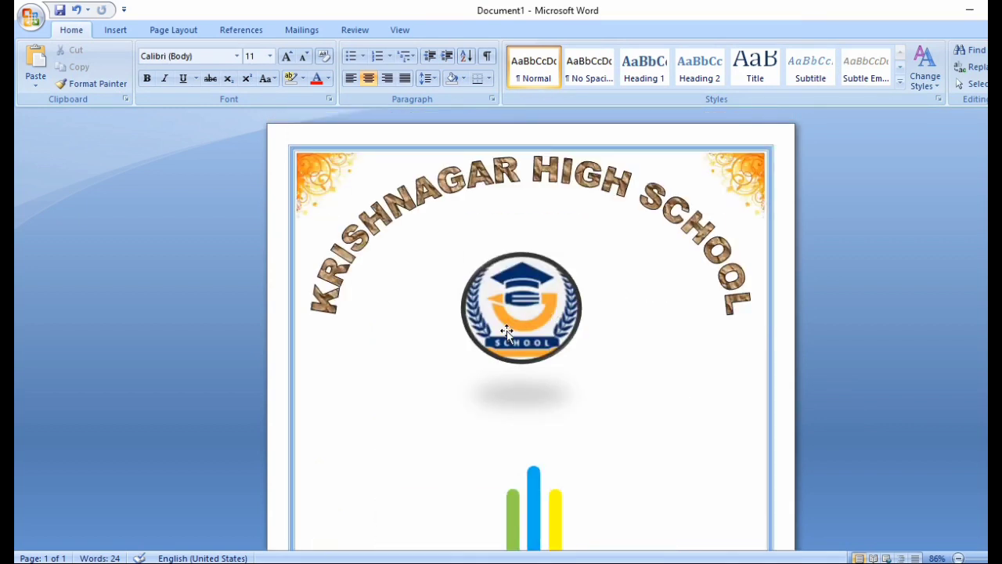
scroll(507, 331, down, 5)
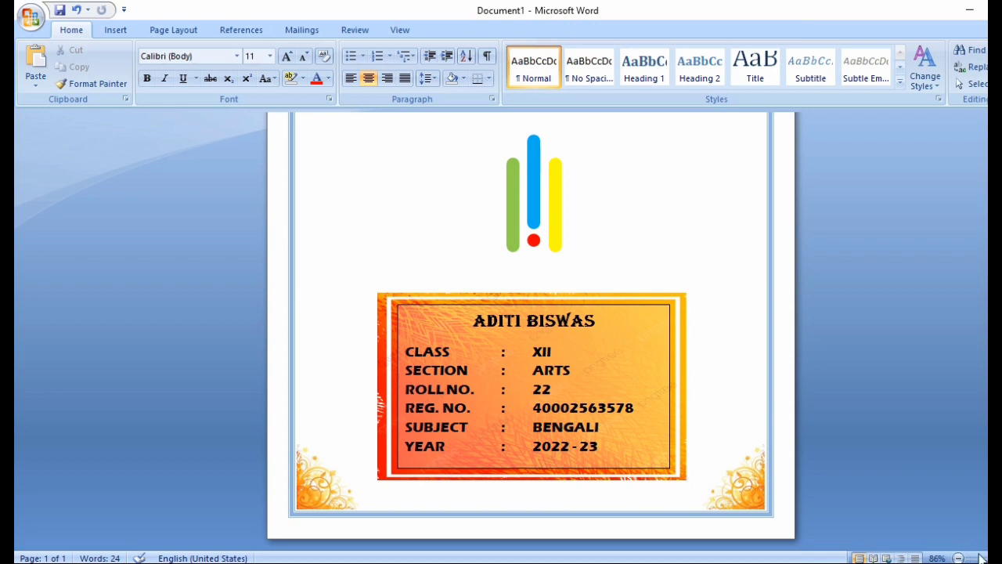
scroll(982, 557, down, 1)
scroll(983, 557, down, 4)
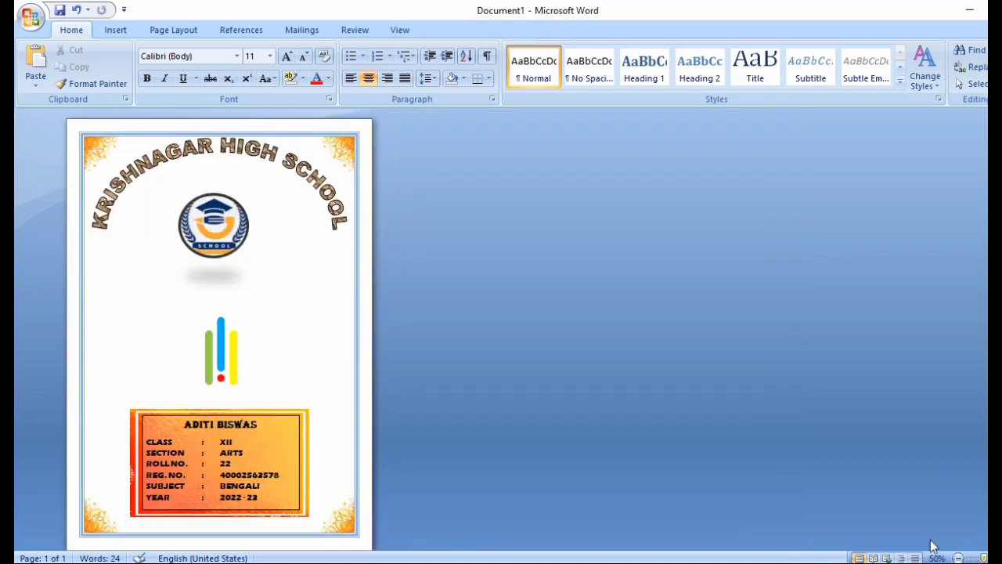